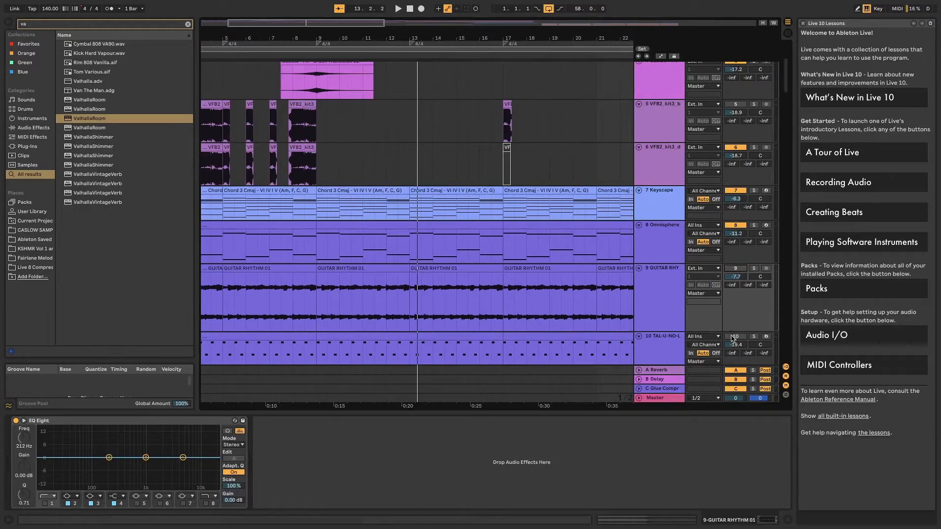
Play back the arrangement and bring the vocal chop tracks at the start of the song into view
{"action": "key", "text": "space"}
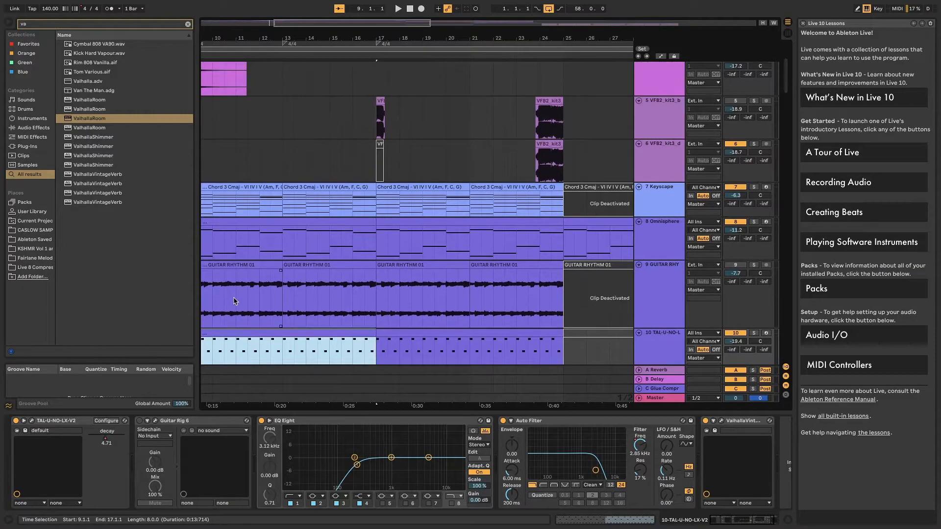
{"action": "scroll", "coordinate": [233, 296], "scroll_direction": "up", "scroll_amount": 3}
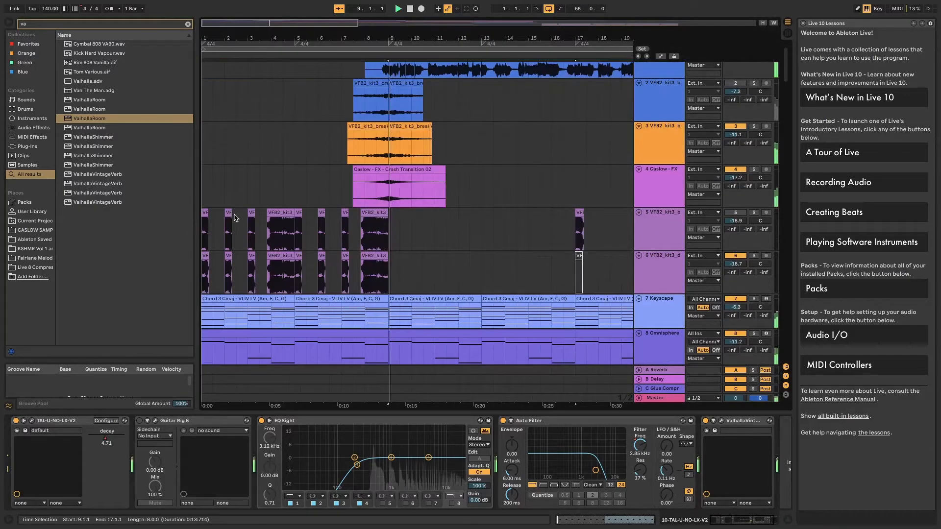
{"action": "key", "text": "space"}
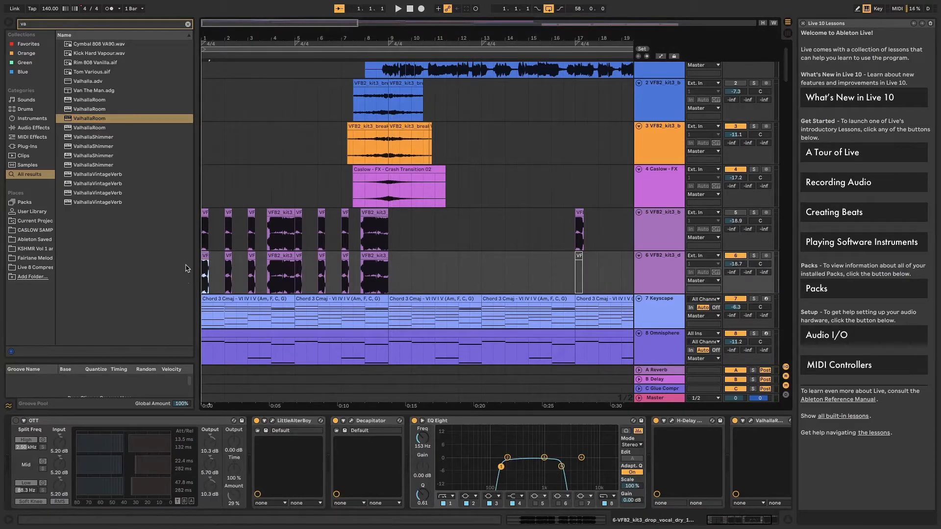
Deactivate the dry drop vocal clips on track 6 from bar 3 to bar 9 and play the first clip
{"action": "left_click", "coordinate": [265, 260]}
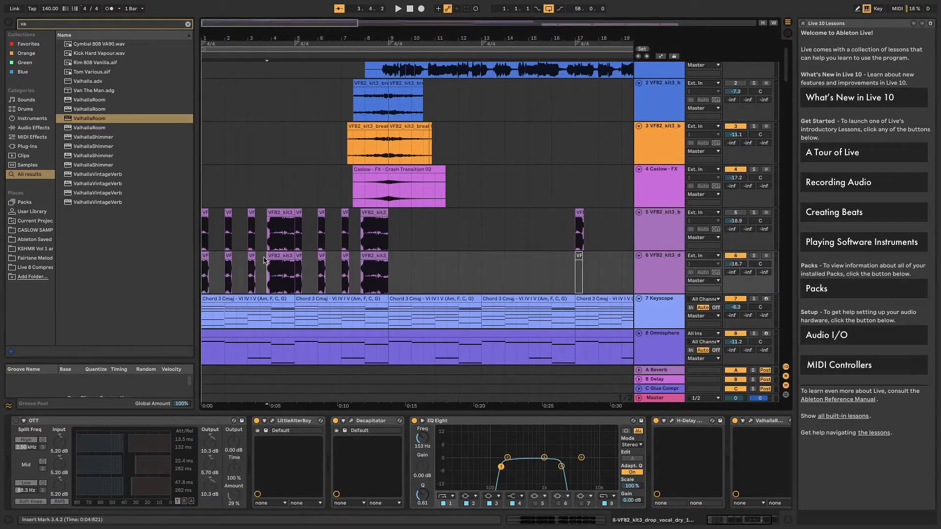
{"action": "left_click", "coordinate": [381, 257], "text": "shift"}
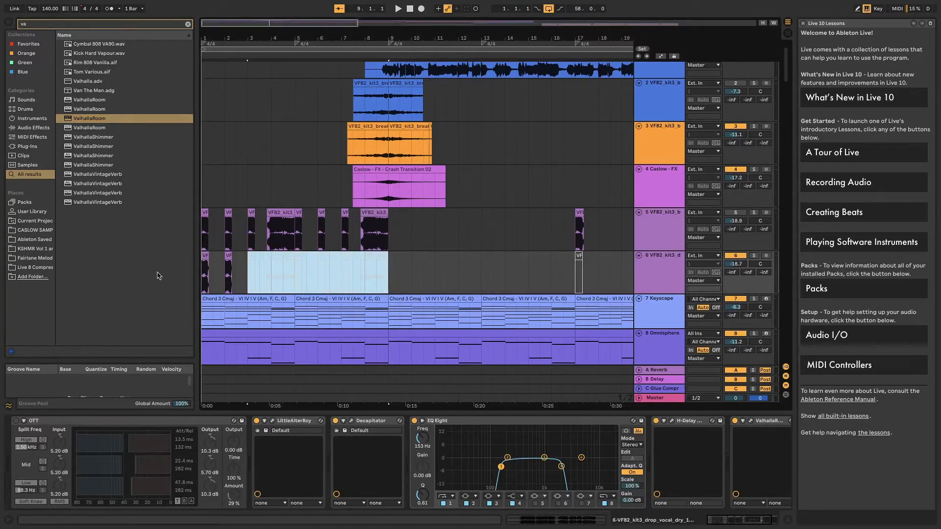
{"action": "left_click_drag", "start_coordinate": [202, 253], "coordinate": [212, 265]}
{"action": "key", "text": "space"}
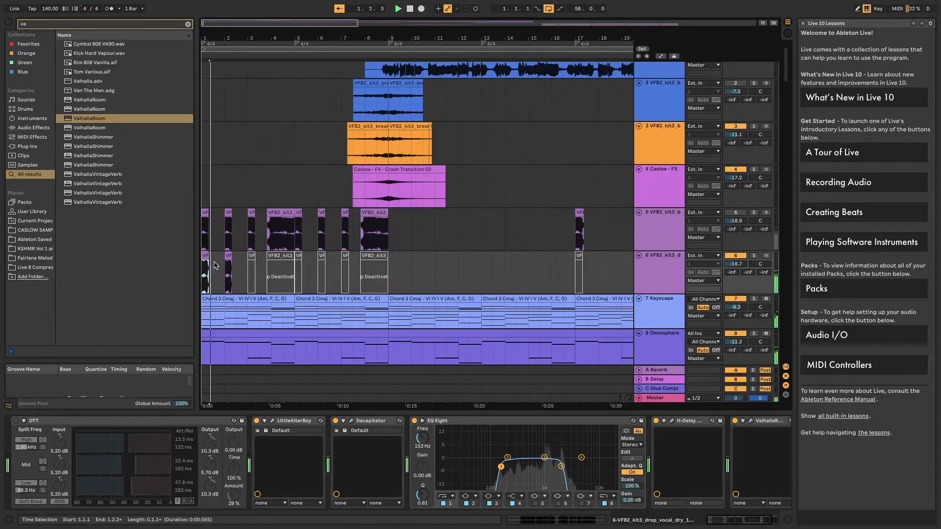
Extend the second dry vocal clip on track 6 to position 4.3.1 and play it soloed with the effects bypassed
{"action": "key", "text": "space"}
{"action": "left_click", "coordinate": [224, 257]}
{"action": "key", "text": "space"}
{"action": "key", "text": "space"}
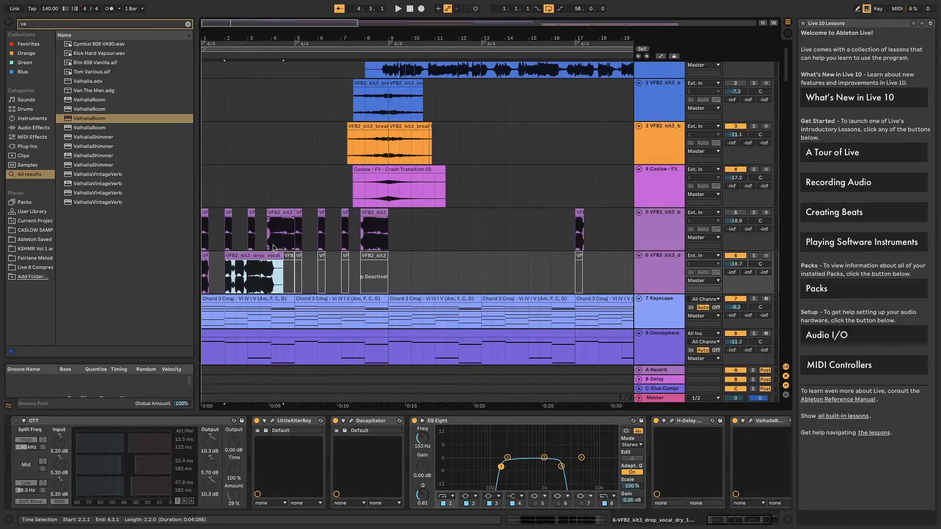
{"action": "double_click", "coordinate": [265, 253]}
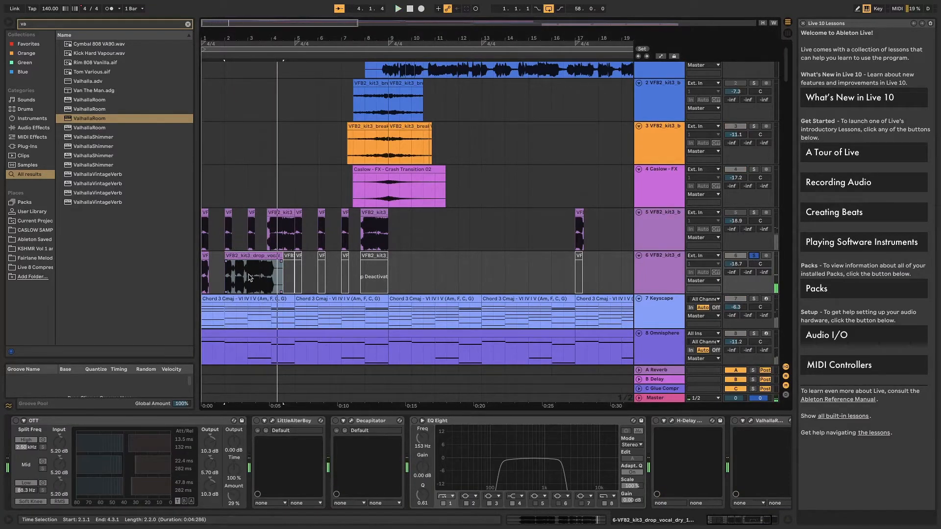
{"action": "key", "text": "space"}
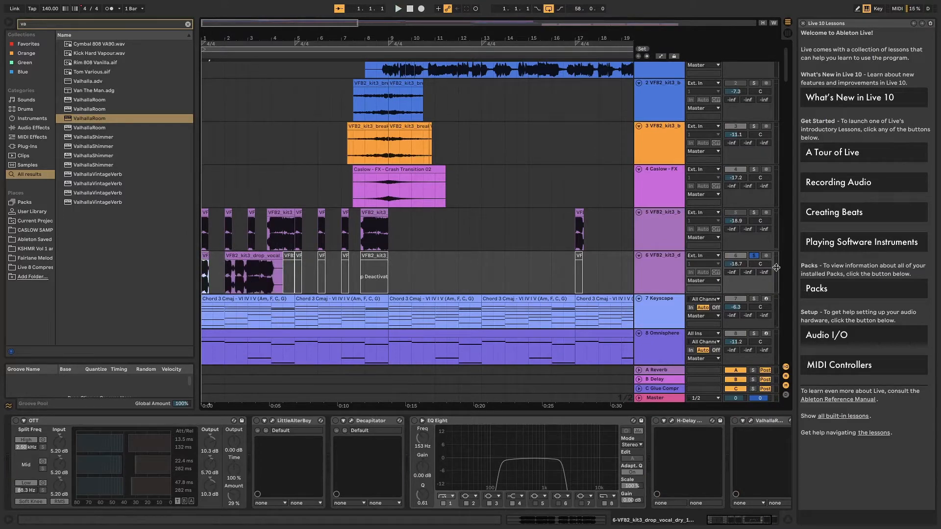
Turn track 6's effects, including LittleAlterBoy and EQ Eight, back on and play the first two dry vocal clips soloed
{"action": "key", "text": "space"}
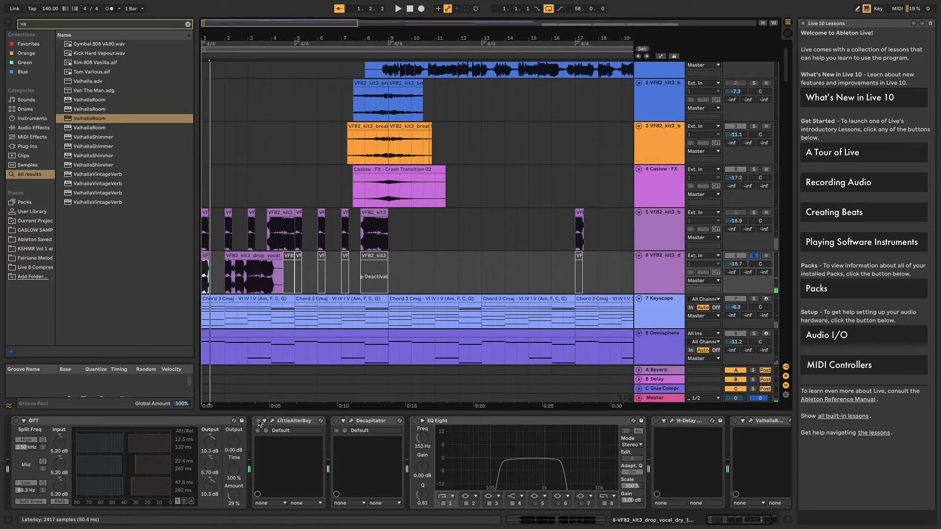
{"action": "left_click", "coordinate": [257, 421]}
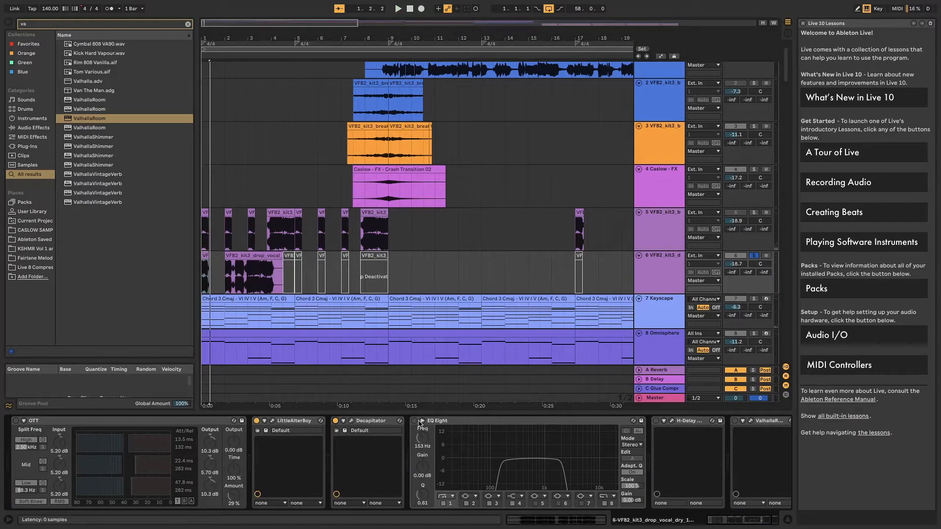
{"action": "left_click", "coordinate": [415, 420]}
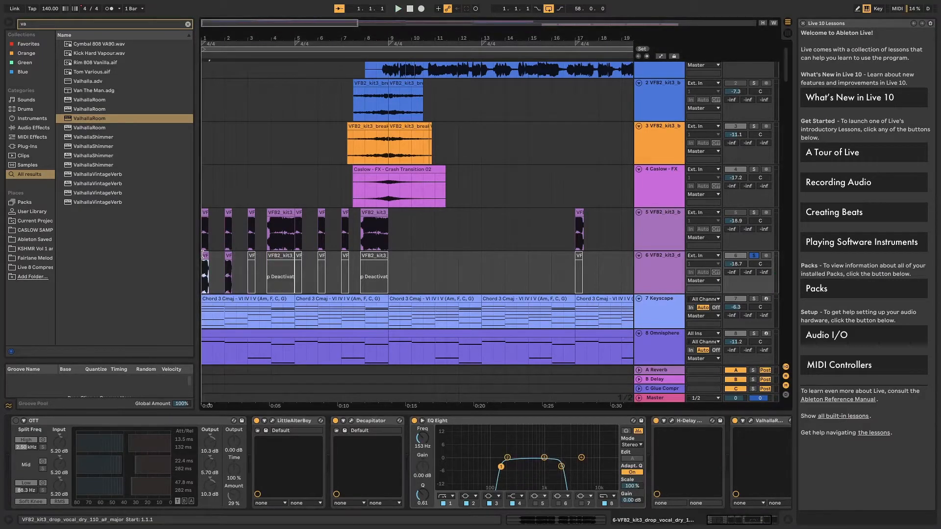
{"action": "scroll", "coordinate": [230, 253], "scroll_direction": "up", "scroll_amount": 5}
{"action": "key", "text": "space"}
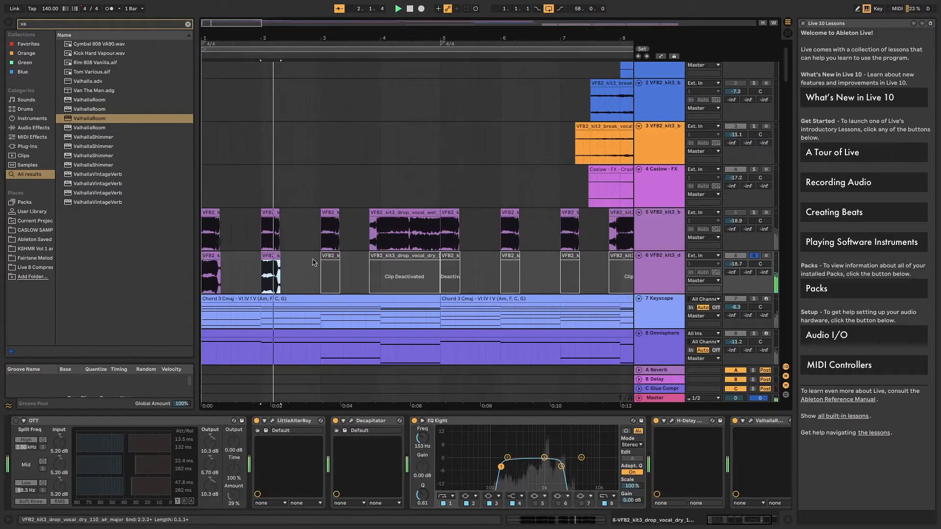
{"action": "key", "text": "space"}
Reactivate the third and fourth dry vocal clips on track 6 and play the phrase from the start
{"action": "left_click", "coordinate": [324, 254]}
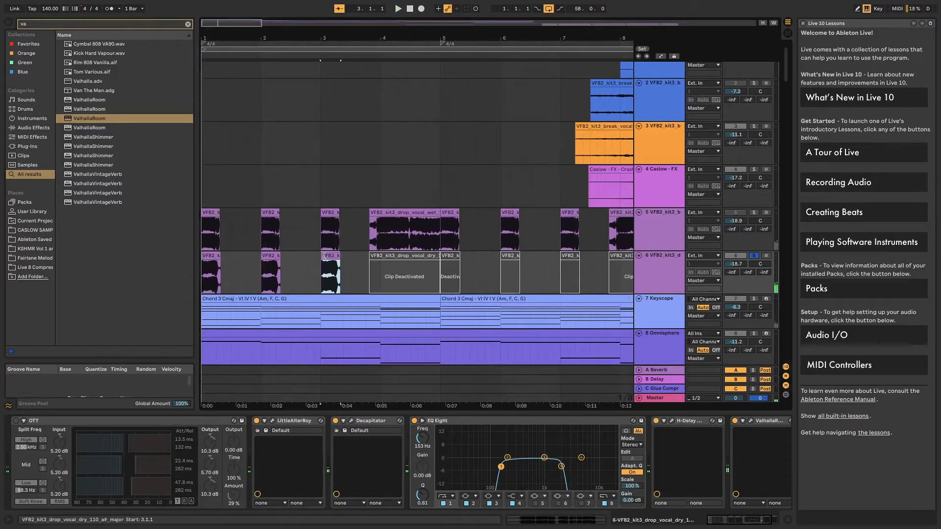
{"action": "double_click", "coordinate": [324, 255]}
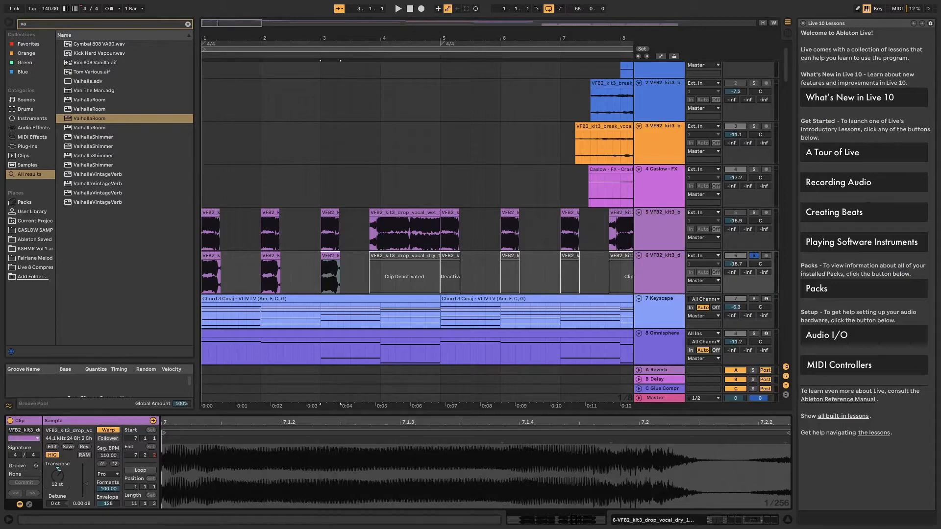
{"action": "left_click", "coordinate": [368, 263]}
{"action": "key", "text": "0"}
{"action": "left_click", "coordinate": [205, 254]}
{"action": "key", "text": "space"}
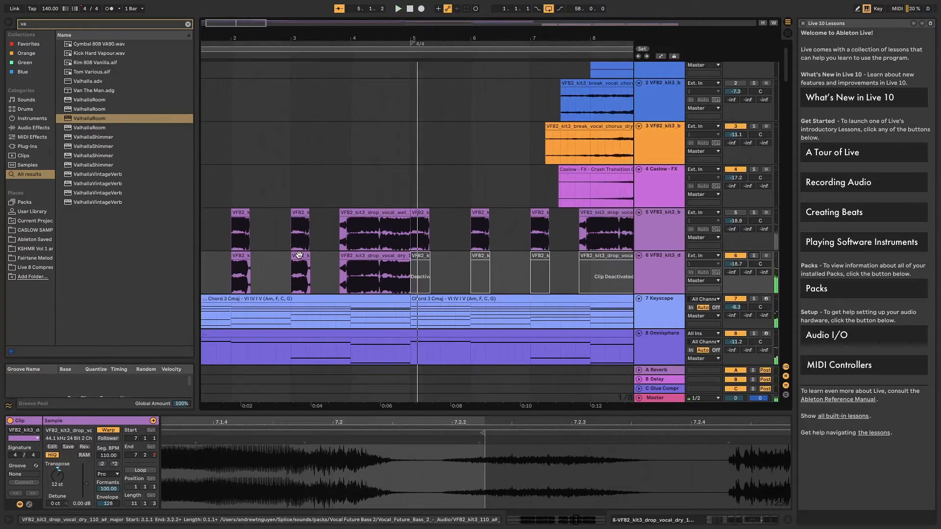
Set the transposition of the dry vocal clip at bar 3 on track 6 to 10 st
{"action": "left_click", "coordinate": [298, 255]}
{"action": "key", "text": "space"}
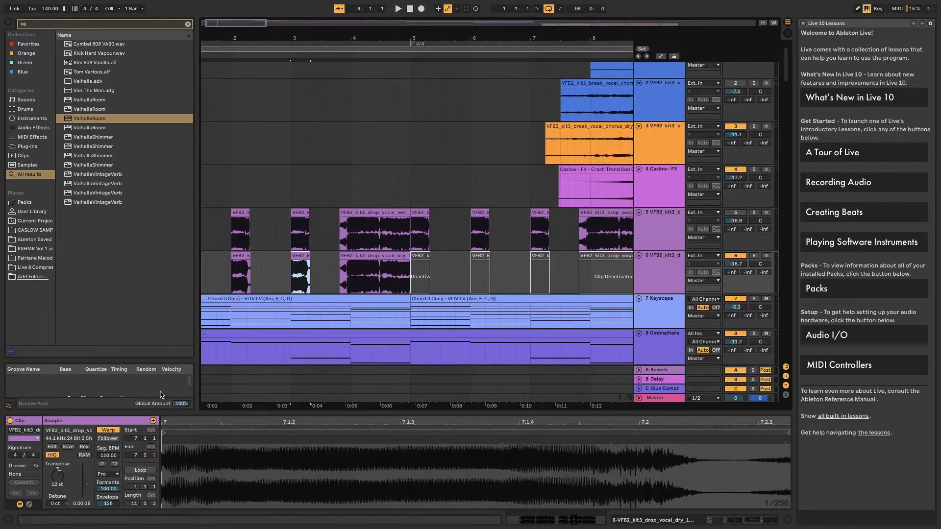
{"action": "left_click_drag", "start_coordinate": [270, 260], "coordinate": [301, 263]}
{"action": "left_click", "coordinate": [311, 262]}
{"action": "left_click", "coordinate": [58, 476]}
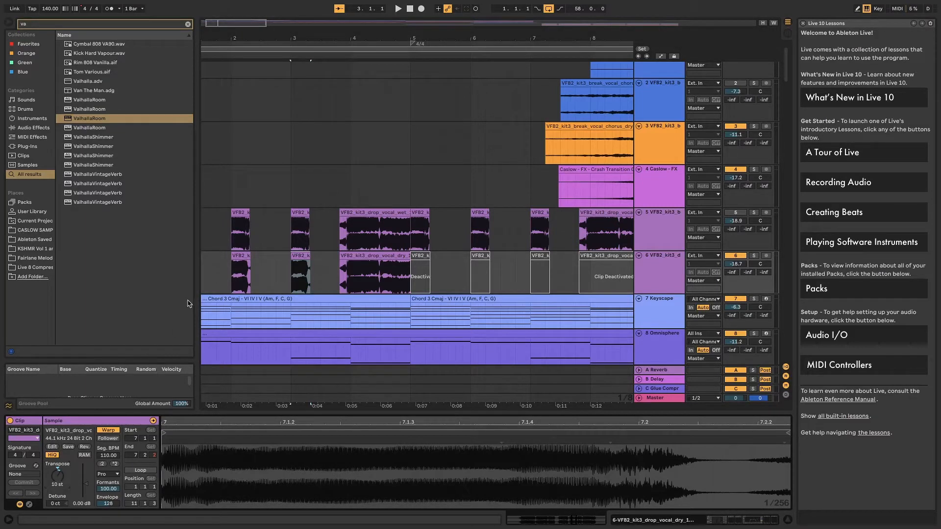
Reactivate the remaining dry vocal clips on track 6 up to bar 9 and play the whole phrase from bar 1
{"action": "left_click", "coordinate": [224, 261]}
{"action": "key", "text": "minus"}
{"action": "key", "text": "minus"}
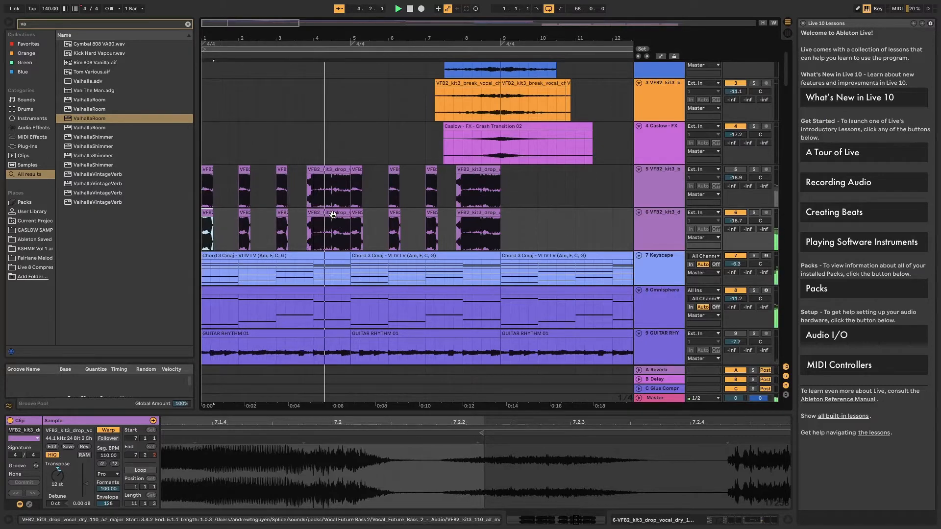
{"action": "scroll", "coordinate": [559, 221], "scroll_direction": "down", "scroll_amount": 2}
Inspect track 6's LittleAlterBoy pitch and formant settings, close the plug-in, and check the transposition of the vocal clip at bar 3
{"action": "key", "text": "shift+Tab"}
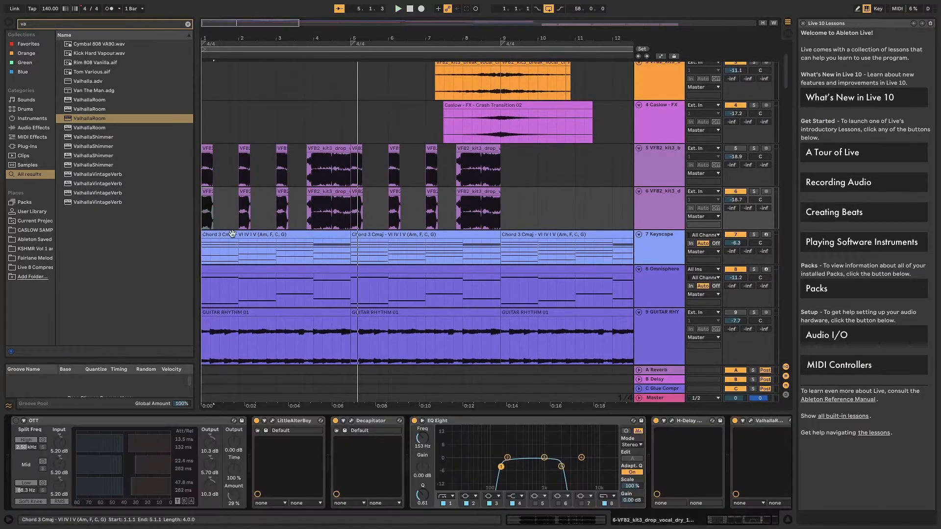
{"action": "left_click", "coordinate": [273, 422]}
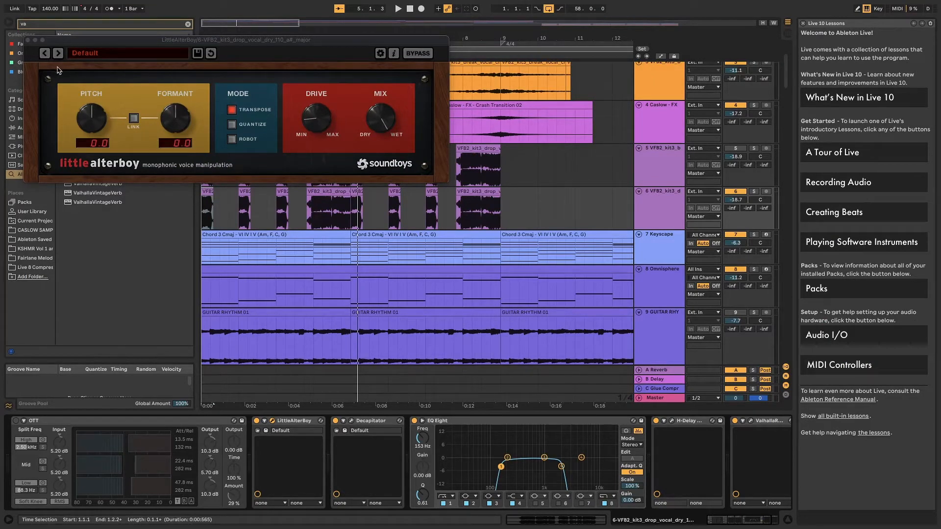
{"action": "left_click", "coordinate": [26, 42]}
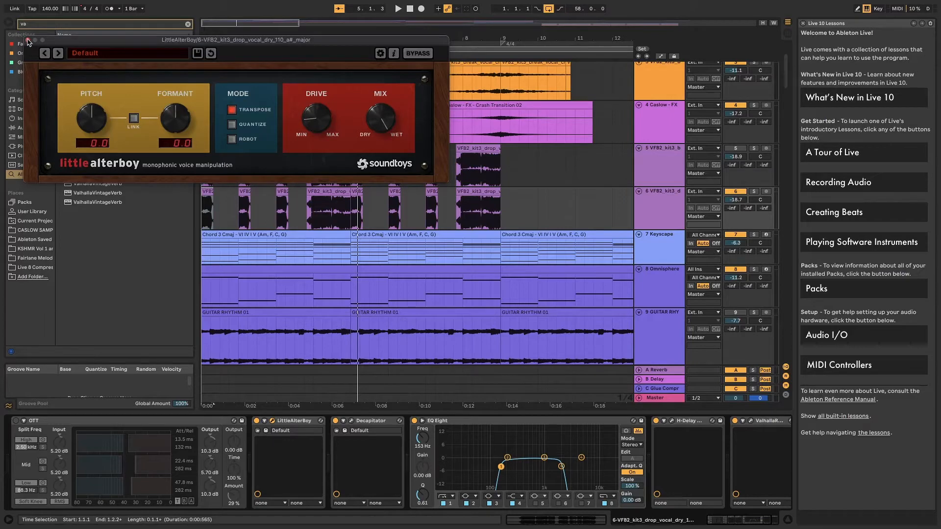
{"action": "left_click", "coordinate": [28, 41]}
{"action": "key", "text": "shift+Tab"}
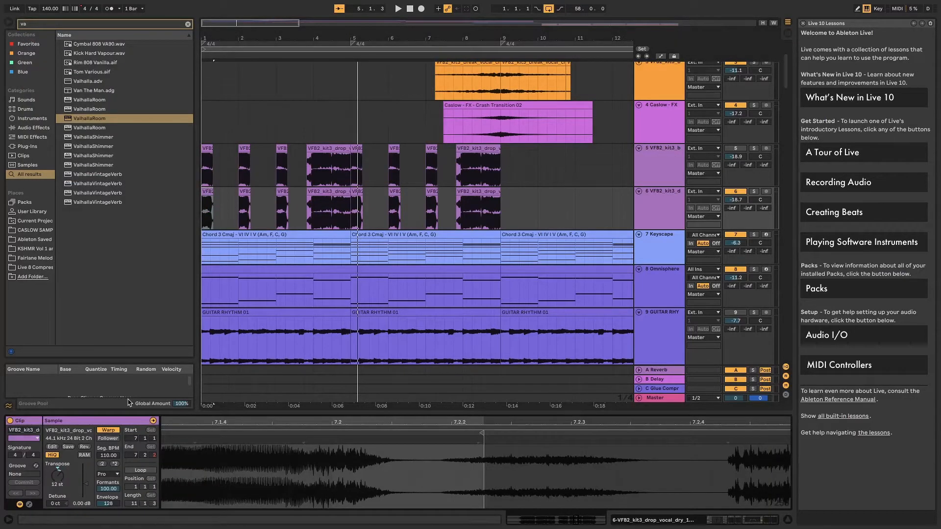
{"action": "left_click", "coordinate": [275, 194]}
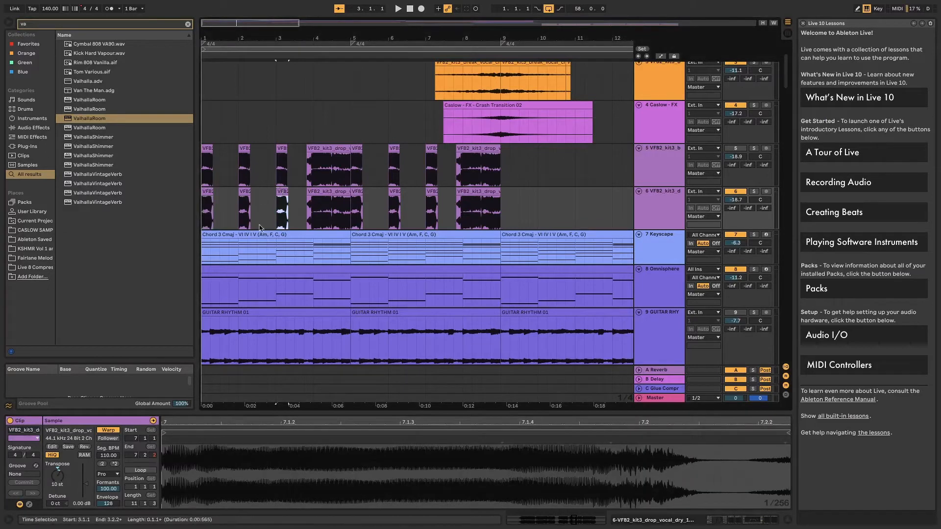
Open Decapitator in track 6's effect chain to examine its drive and tone settings, and close it
{"action": "left_click", "coordinate": [666, 206]}
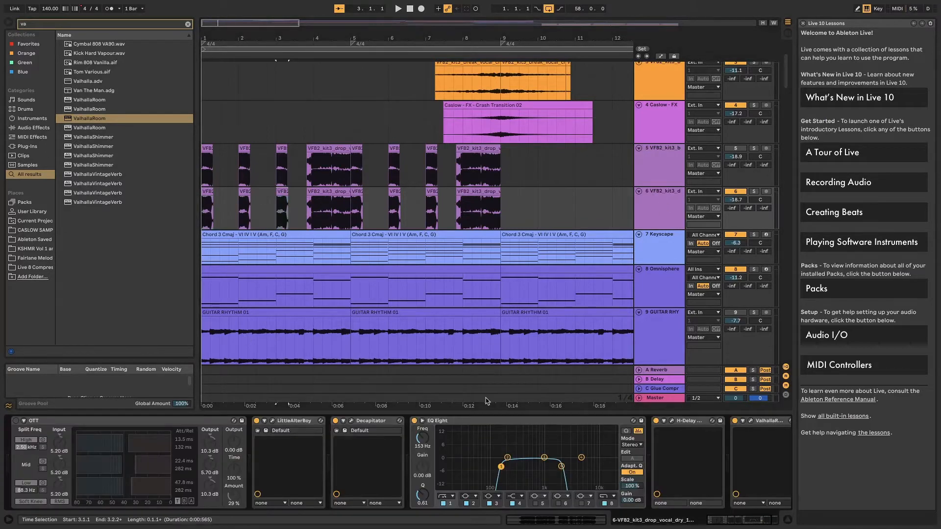
{"action": "left_click", "coordinate": [352, 422]}
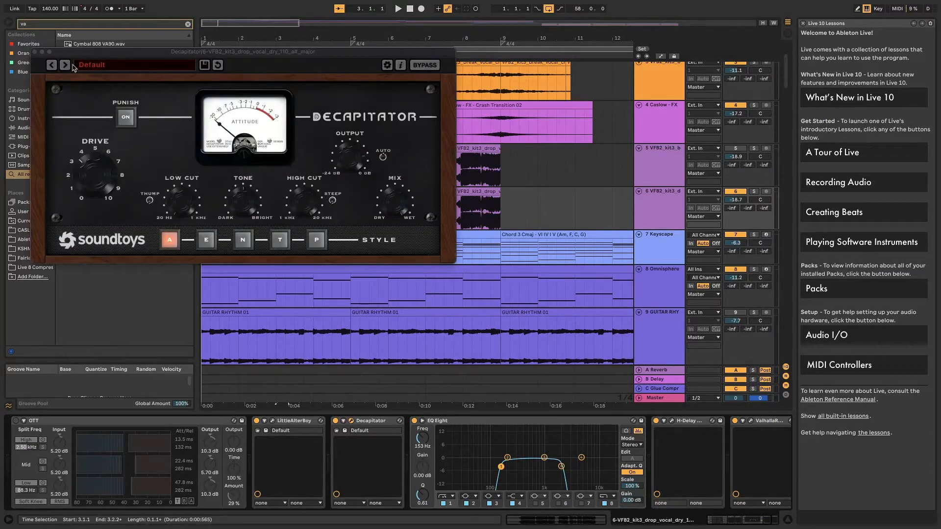
{"action": "left_click", "coordinate": [35, 52]}
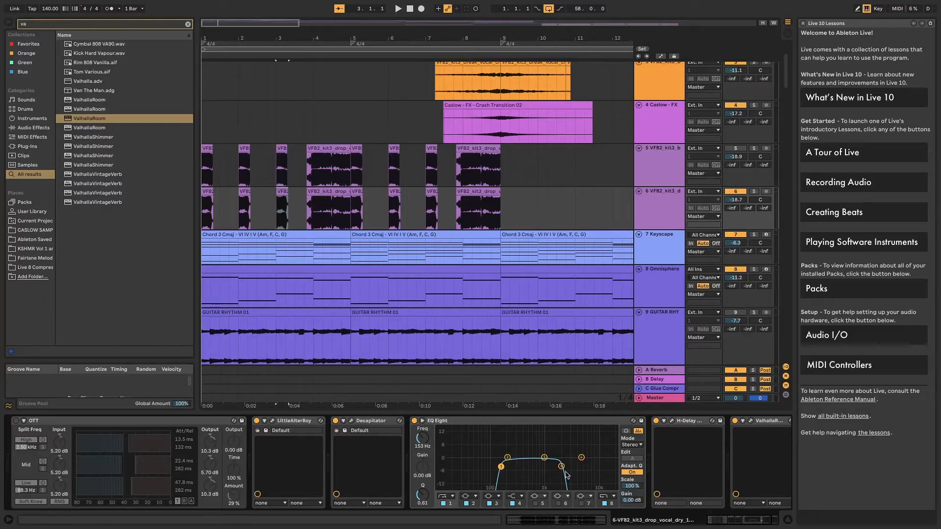
Bypass EQ Eight on track 6 during playback to compare the vocal sound, and switch it back on
{"action": "left_click", "coordinate": [415, 422]}
{"action": "key", "text": "space"}
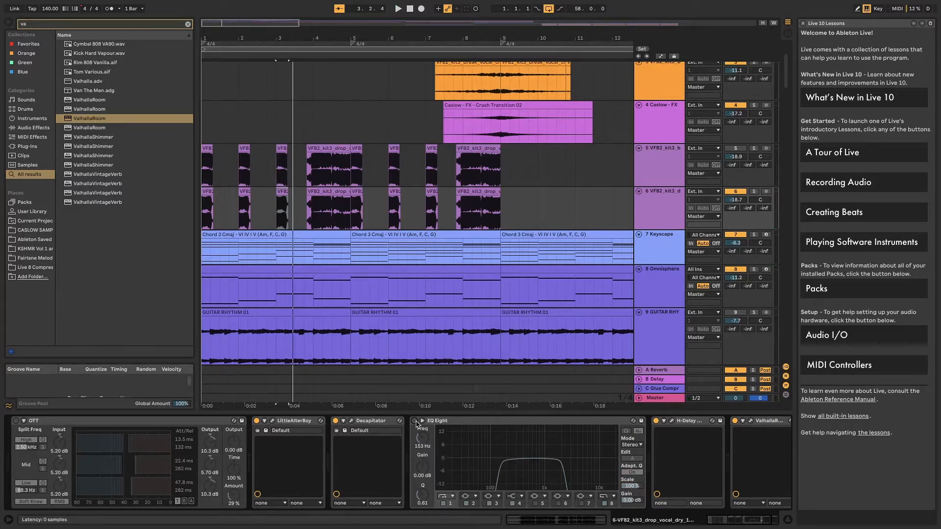
{"action": "left_click", "coordinate": [415, 422]}
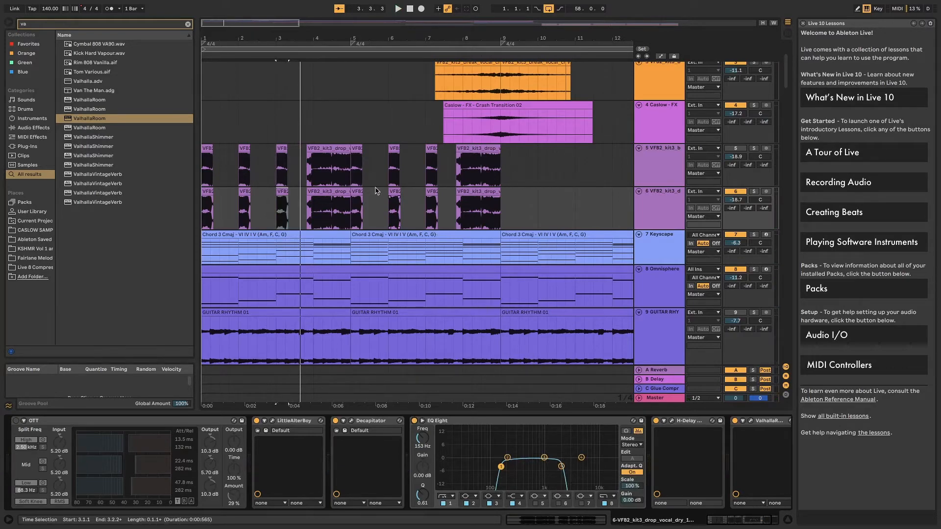
Change EQ Eight's band 8 to the gentler high-cut shape and band 1 to the gentler low-cut shape on track 6
{"action": "scroll", "coordinate": [370, 199], "scroll_direction": "up", "scroll_amount": 1}
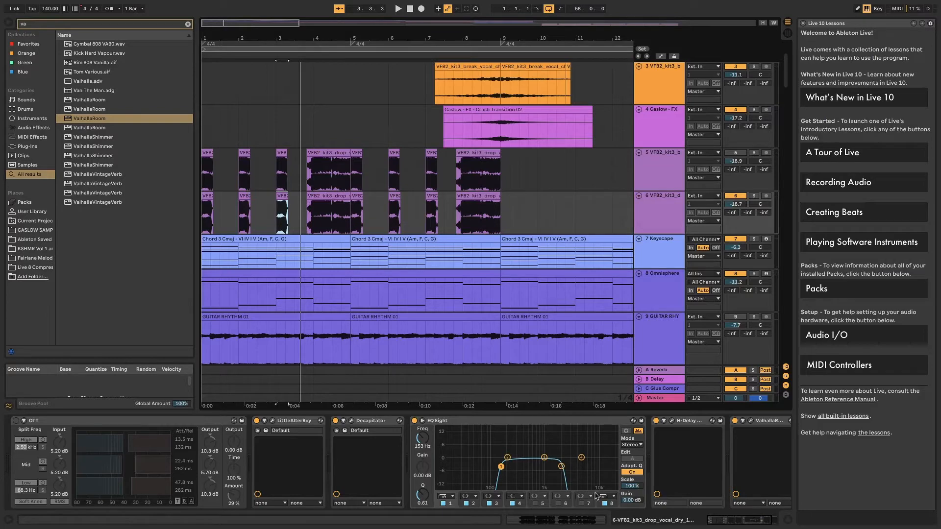
{"action": "left_click", "coordinate": [562, 467]}
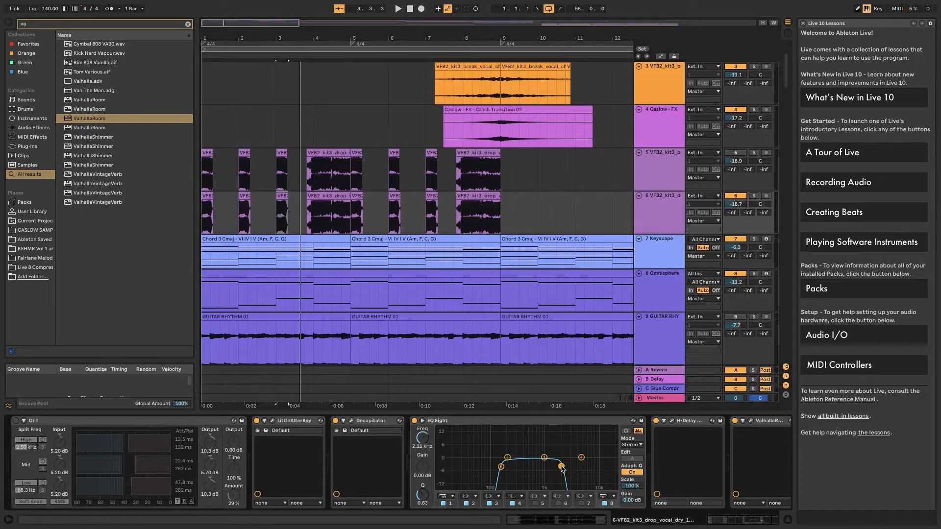
{"action": "left_click", "coordinate": [614, 498]}
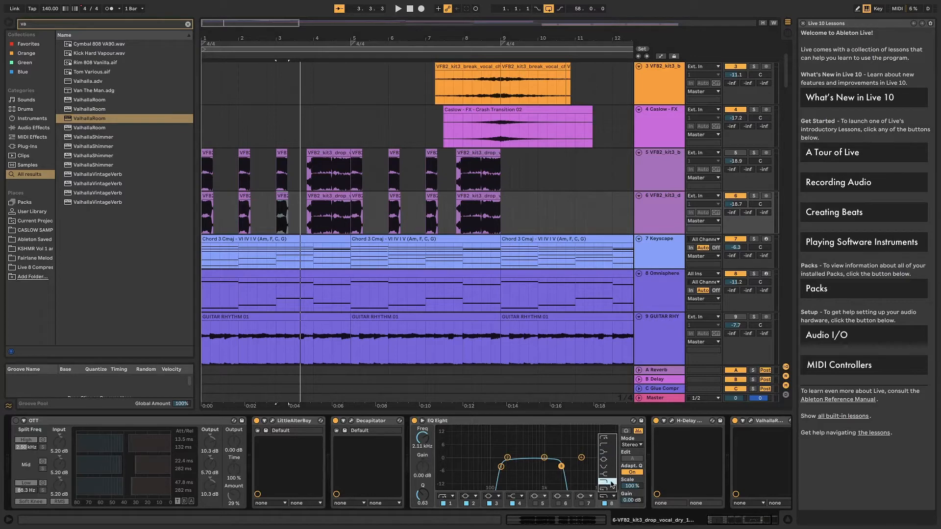
{"action": "left_click", "coordinate": [611, 483]}
{"action": "left_click", "coordinate": [440, 495]}
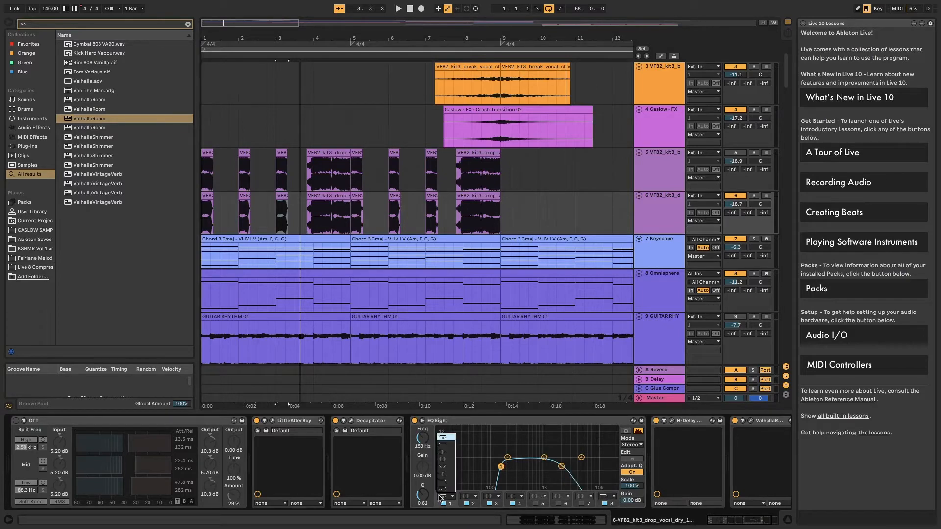
{"action": "left_click", "coordinate": [448, 448]}
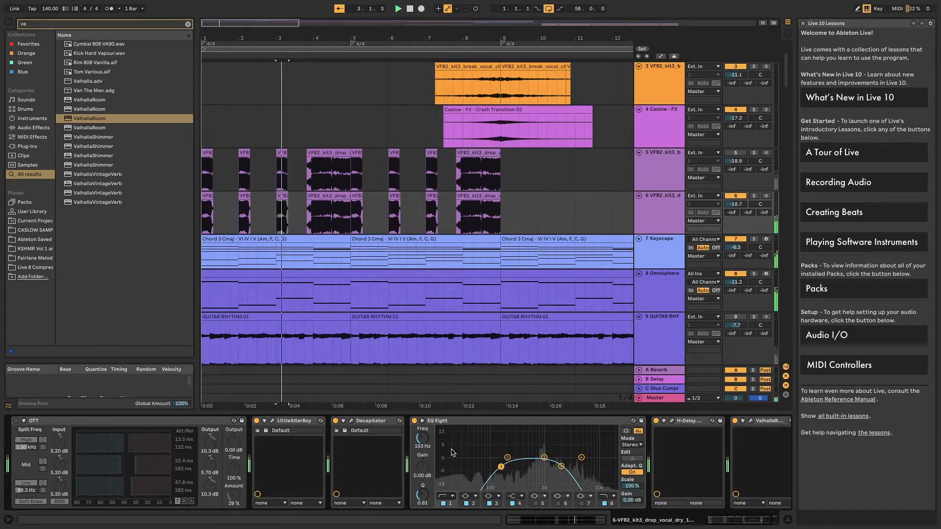
Change EQ Eight's band 8 to the steeper high-cut shape and band 1 to the steeper low-cut shape on track 6
{"action": "left_click", "coordinate": [603, 496]}
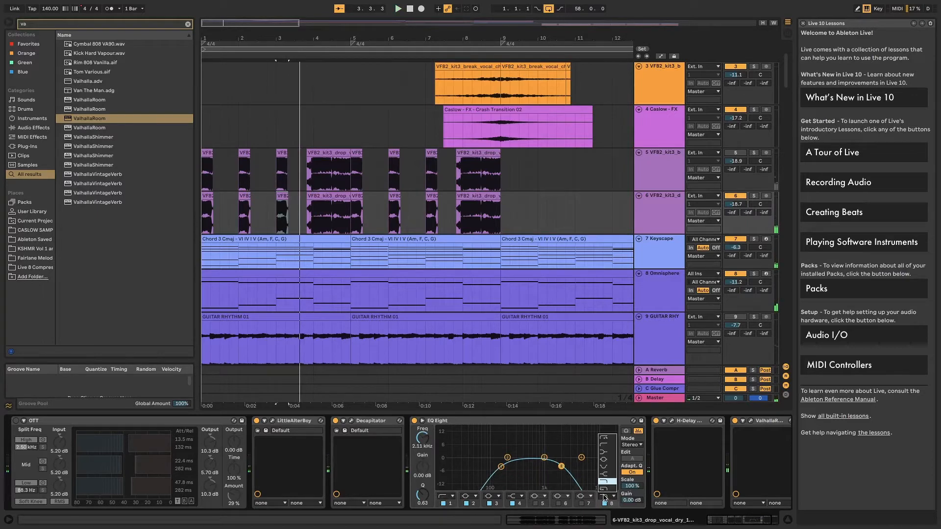
{"action": "left_click", "coordinate": [604, 491]}
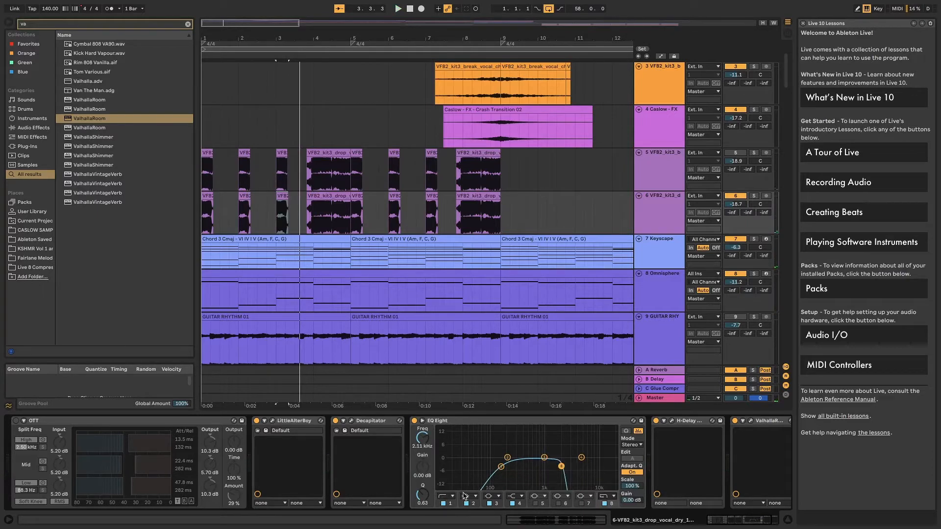
{"action": "left_click", "coordinate": [439, 498]}
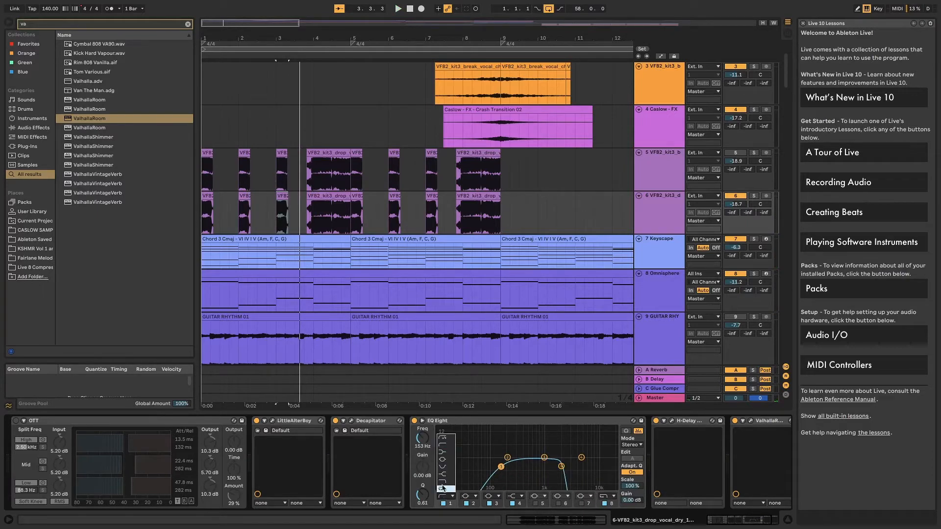
{"action": "left_click", "coordinate": [445, 439]}
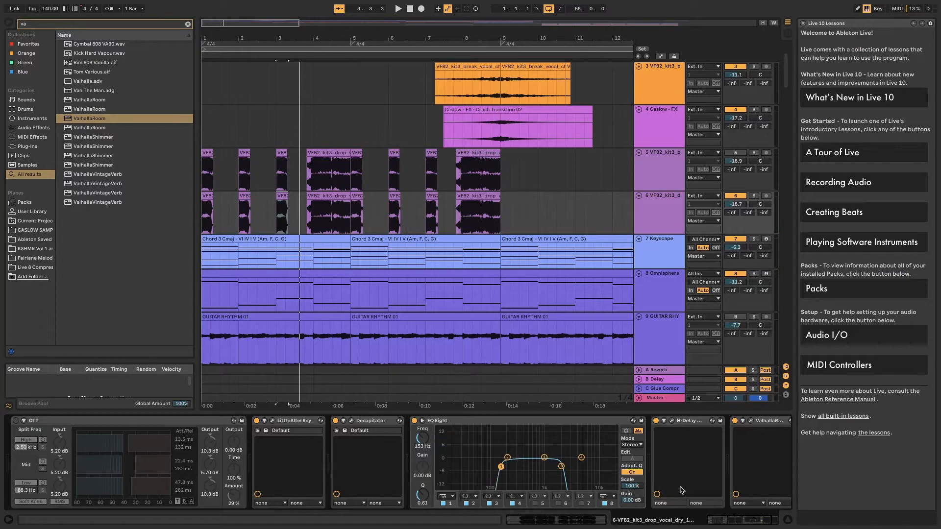
Open H-Delay and ValhallaRoom on track 6 to examine their delay and reverb settings, and close both plug-ins
{"action": "left_click", "coordinate": [671, 422]}
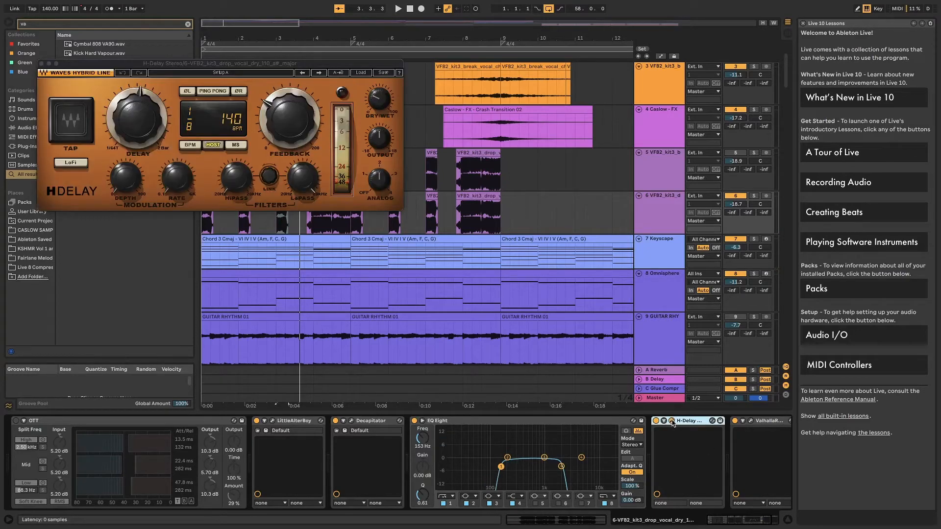
{"action": "left_click", "coordinate": [751, 421]}
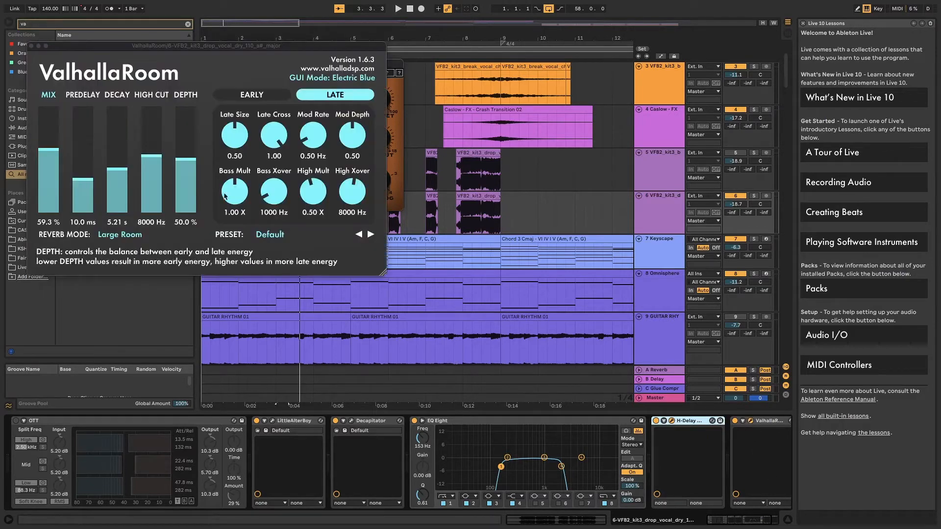
{"action": "left_click", "coordinate": [31, 46]}
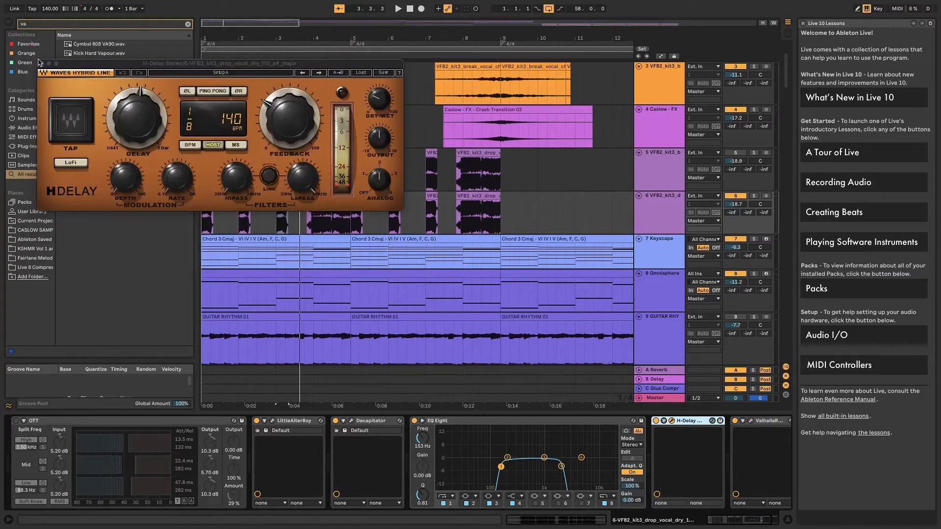
{"action": "left_click", "coordinate": [40, 63]}
{"action": "left_click_drag", "start_coordinate": [737, 521], "coordinate": [686, 516]}
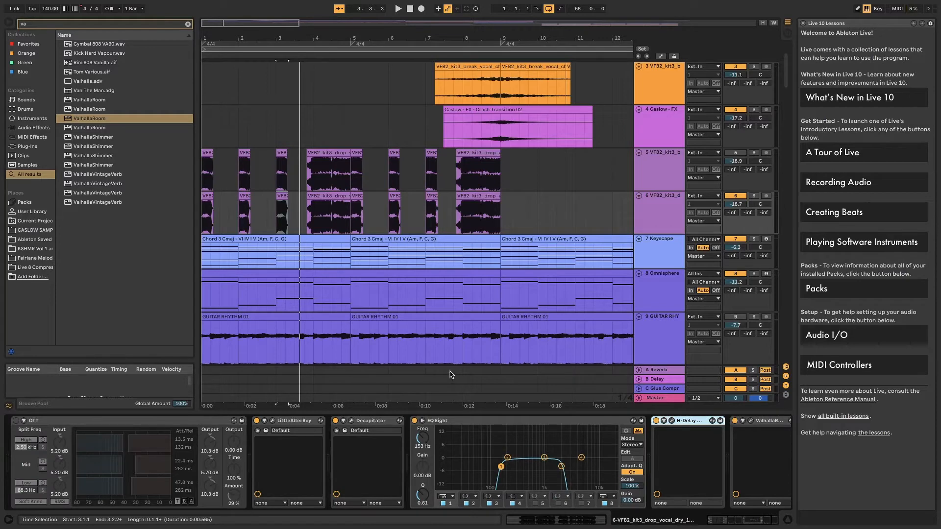
Solo the Keyscape track, and open its Keyscape instrument to check the loaded piano preset before closing it
{"action": "left_click", "coordinate": [257, 239]}
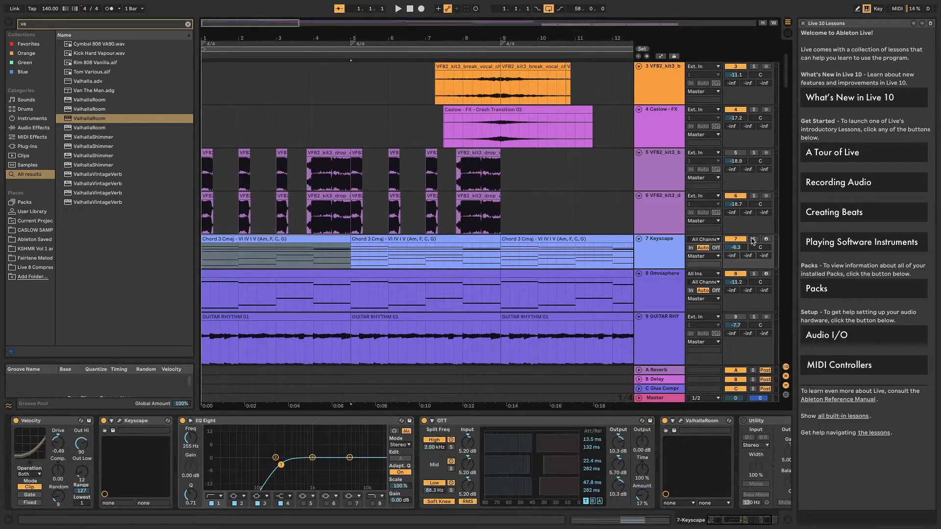
{"action": "left_click", "coordinate": [753, 240]}
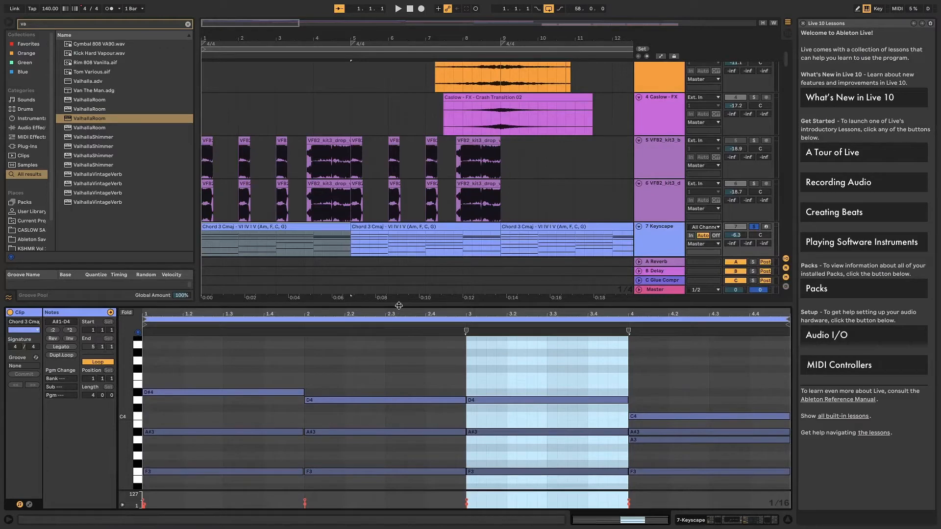
{"action": "left_click_drag", "start_coordinate": [399, 306], "coordinate": [400, 288]}
{"action": "double_click", "coordinate": [656, 226]}
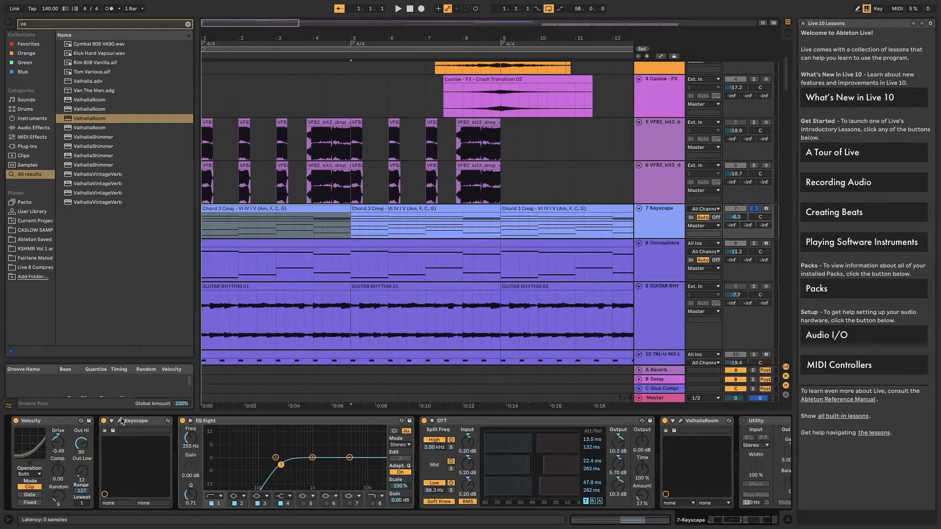
{"action": "left_click", "coordinate": [120, 421]}
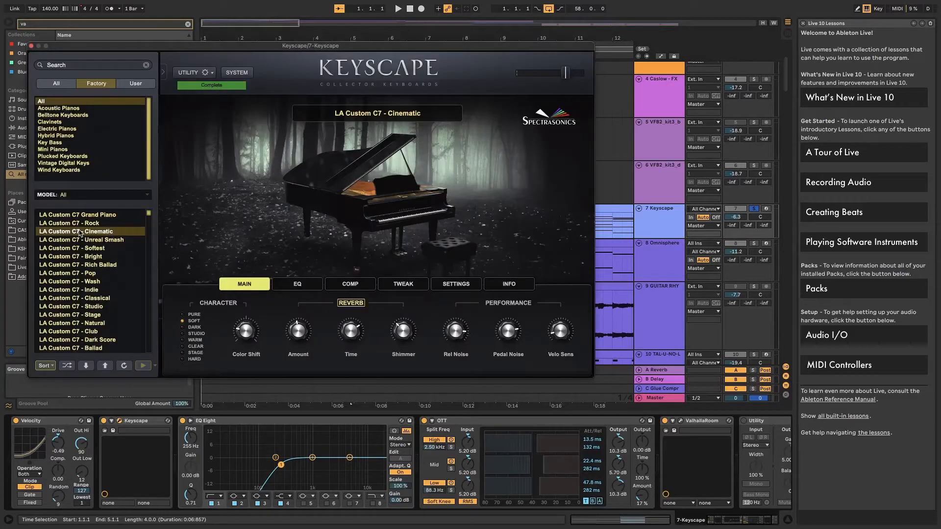
{"action": "left_click", "coordinate": [31, 46]}
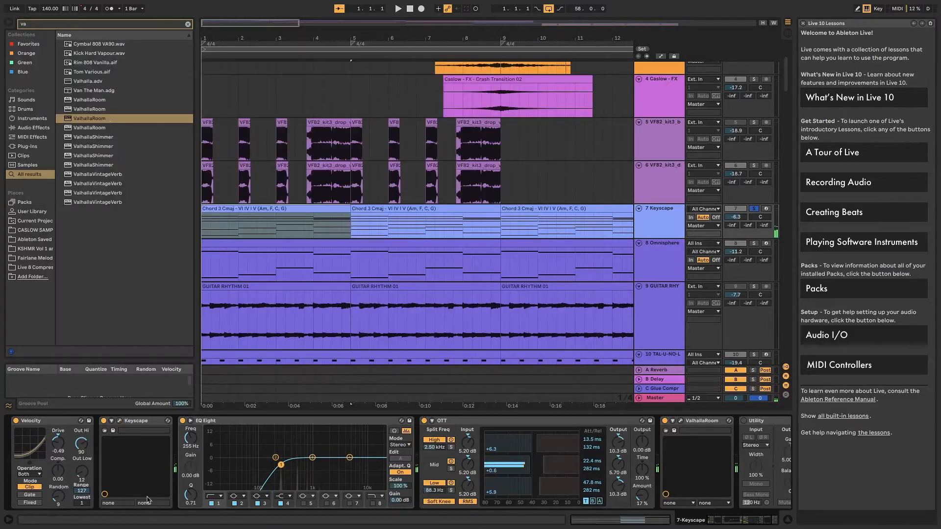
Search the browser for "piano", load Piano.adv onto the Keyscape track, and deactivate it in favour of the existing Velocity device
{"action": "left_click", "coordinate": [68, 422]}
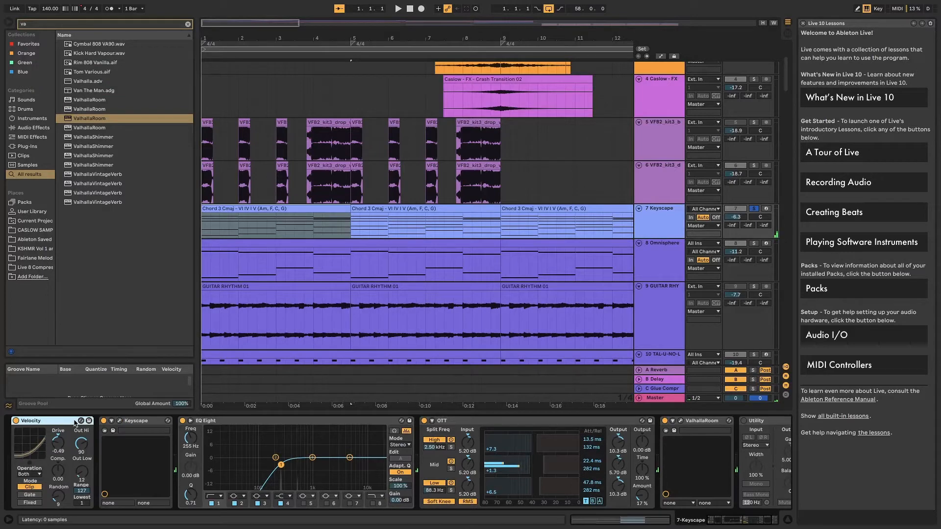
{"action": "left_click_drag", "start_coordinate": [56, 25], "coordinate": [1, 21]}
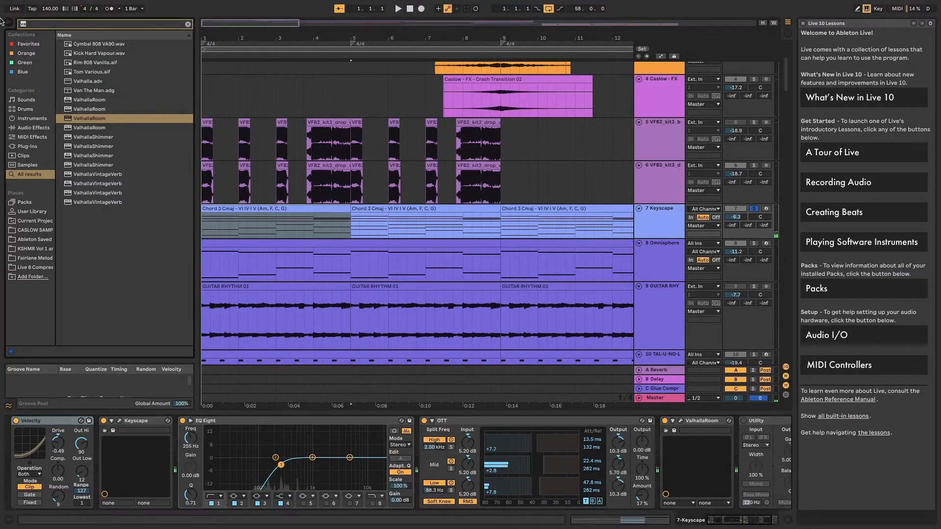
{"action": "type", "text": "piano"}
{"action": "scroll", "coordinate": [88, 266], "scroll_direction": "down", "scroll_amount": 9}
{"action": "scroll", "coordinate": [116, 291], "scroll_direction": "down", "scroll_amount": 15}
{"action": "double_click", "coordinate": [85, 330]}
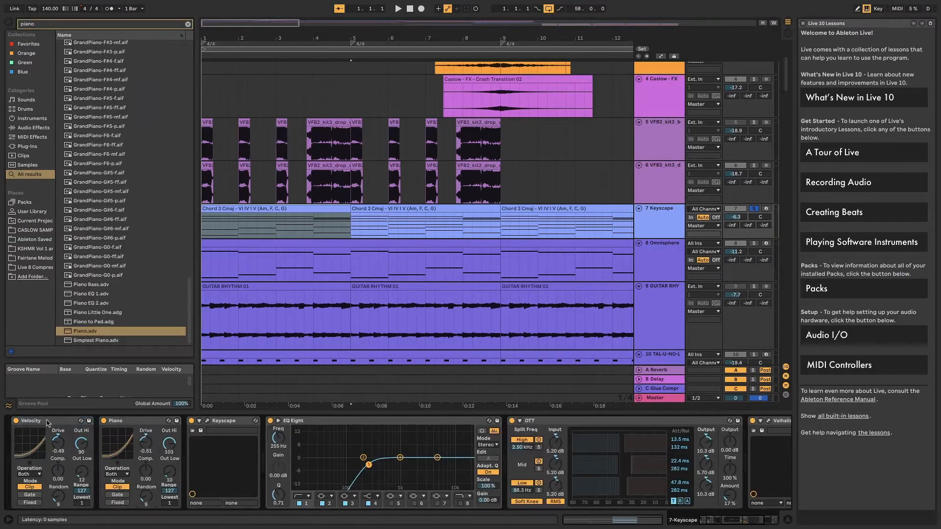
{"action": "left_click", "coordinate": [17, 420]}
{"action": "left_click", "coordinate": [104, 420]}
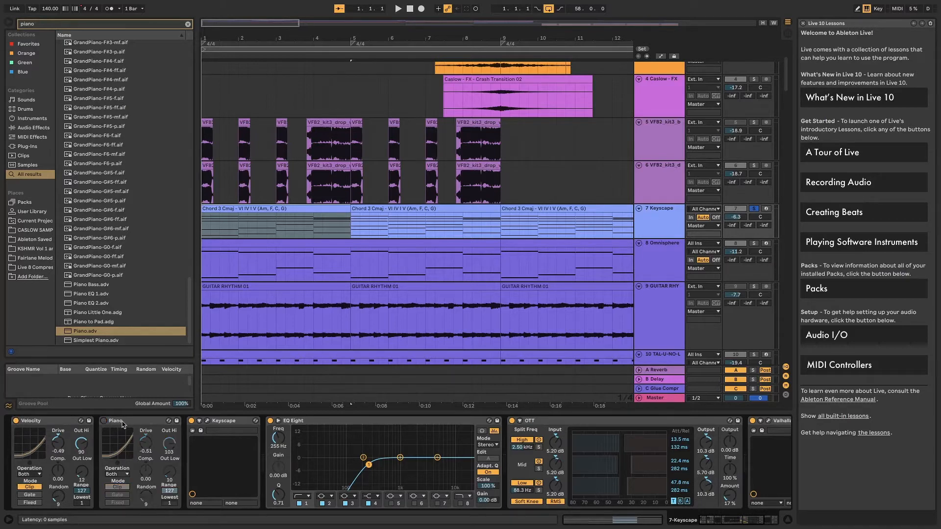
Open the first chord clip on the Keyscape track and select bar 1's upper chord notes from F3 to D#4
{"action": "double_click", "coordinate": [220, 223]}
{"action": "left_click_drag", "start_coordinate": [163, 410], "coordinate": [165, 460]}
{"action": "scroll", "coordinate": [192, 431], "scroll_direction": "down", "scroll_amount": 6}
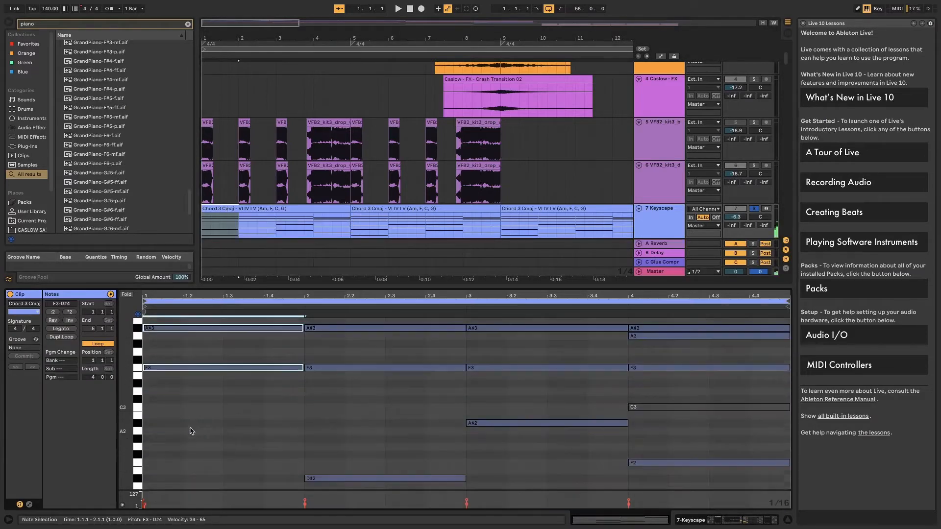
{"action": "scroll", "coordinate": [172, 441], "scroll_direction": "up", "scroll_amount": 6}
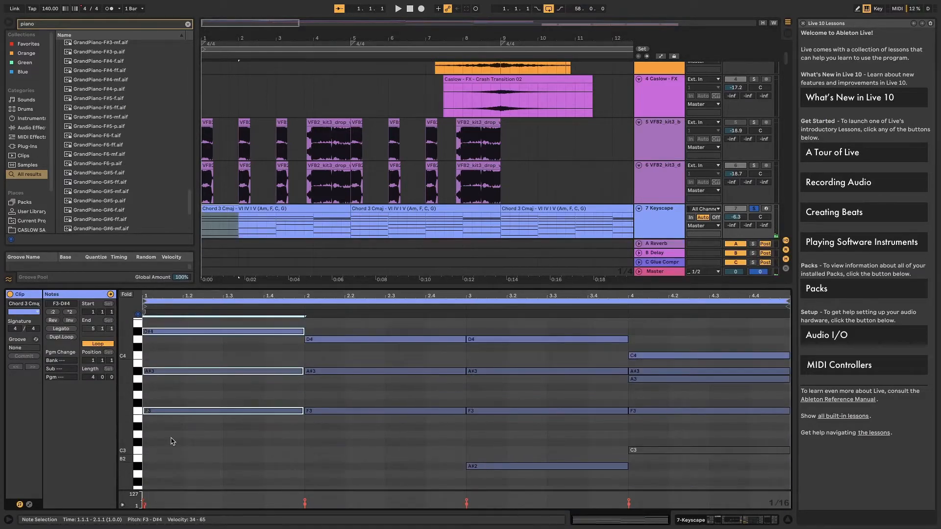
Examine the start timing of the first chord's notes up close and play the chord briefly
{"action": "key", "text": "plus"}
{"action": "key", "text": "plus"}
{"action": "key", "text": "plus"}
{"action": "scroll", "coordinate": [221, 420], "scroll_direction": "down", "scroll_amount": 8}
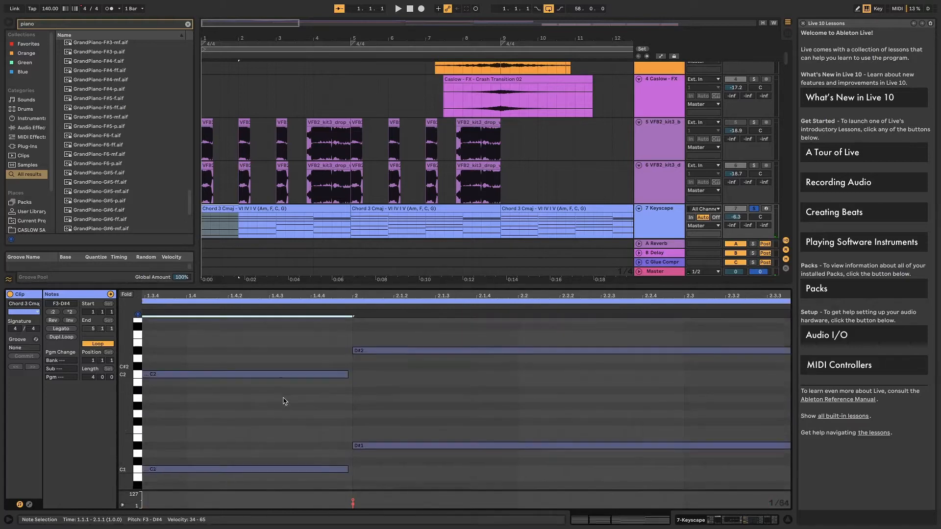
{"action": "scroll", "coordinate": [294, 402], "scroll_direction": "up", "scroll_amount": 3}
{"action": "key", "text": "space"}
{"action": "scroll", "coordinate": [162, 404], "scroll_direction": "up", "scroll_amount": 6}
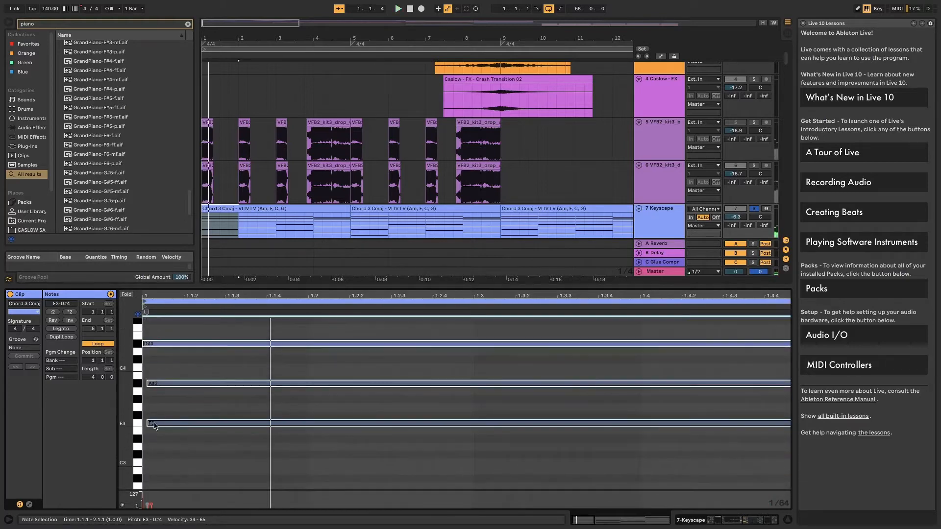
{"action": "key", "text": "space"}
{"action": "scroll", "coordinate": [155, 407], "scroll_direction": "down", "scroll_amount": 15}
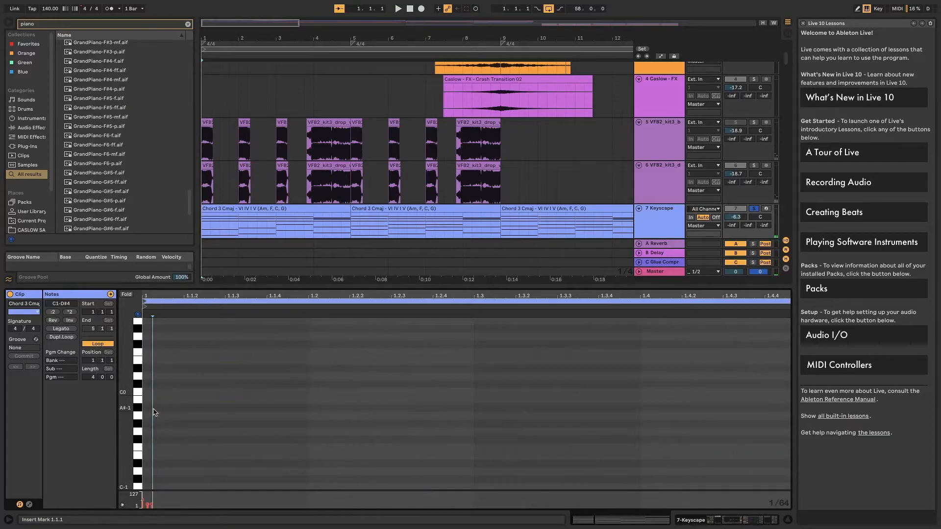
{"action": "scroll", "coordinate": [155, 413], "scroll_direction": "up", "scroll_amount": 3}
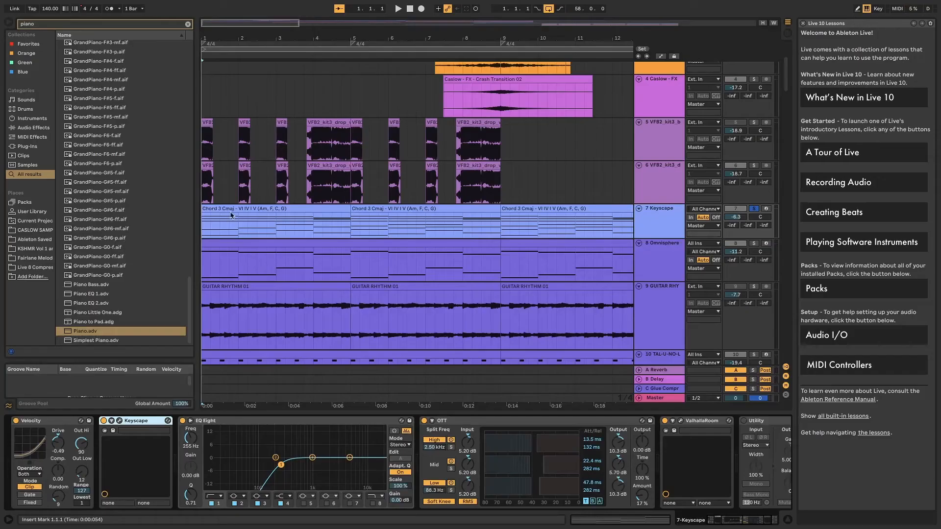
Reopen the first Keyscape chord clip in an enlarged note editor and play it while examining the upper and bass notes
{"action": "double_click", "coordinate": [232, 215]}
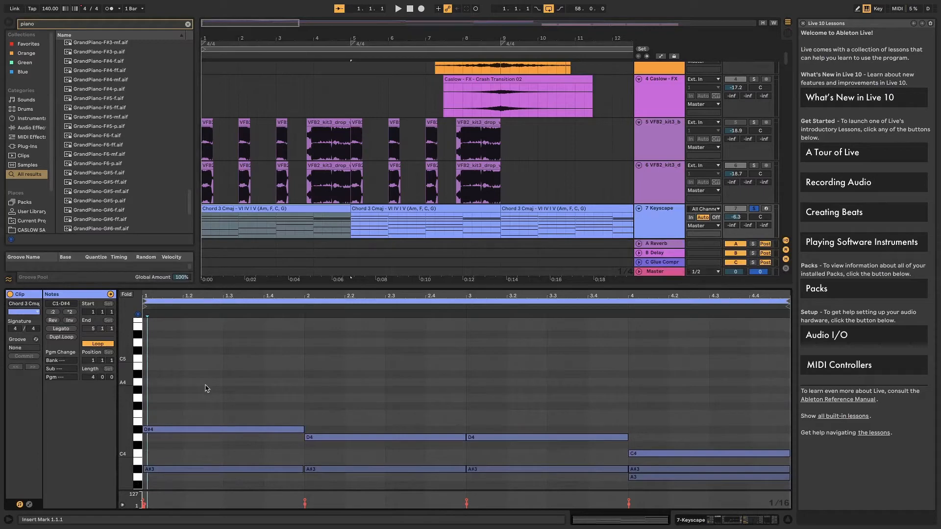
{"action": "scroll", "coordinate": [211, 392], "scroll_direction": "down", "scroll_amount": 5}
{"action": "left_click_drag", "start_coordinate": [530, 284], "coordinate": [533, 161]}
{"action": "key", "text": "space"}
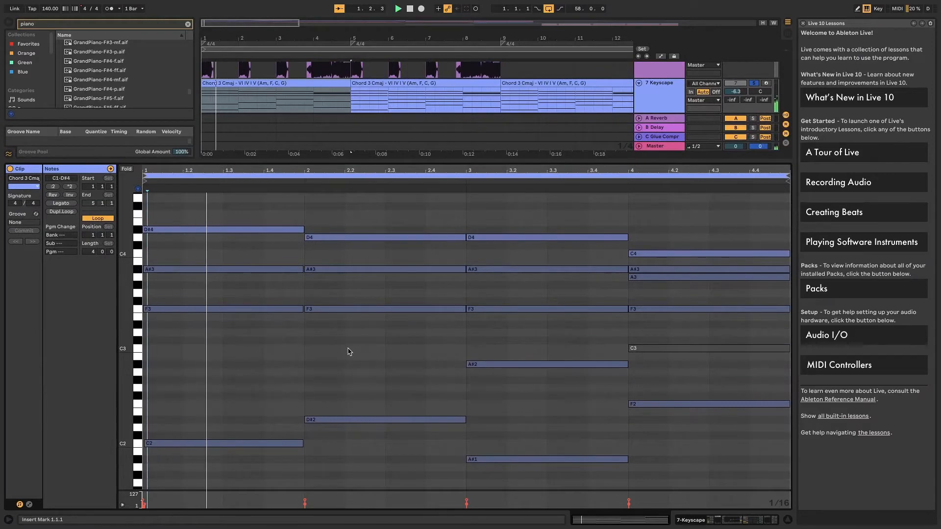
{"action": "scroll", "coordinate": [347, 350], "scroll_direction": "down", "scroll_amount": 2}
{"action": "scroll", "coordinate": [193, 424], "scroll_direction": "down", "scroll_amount": 3}
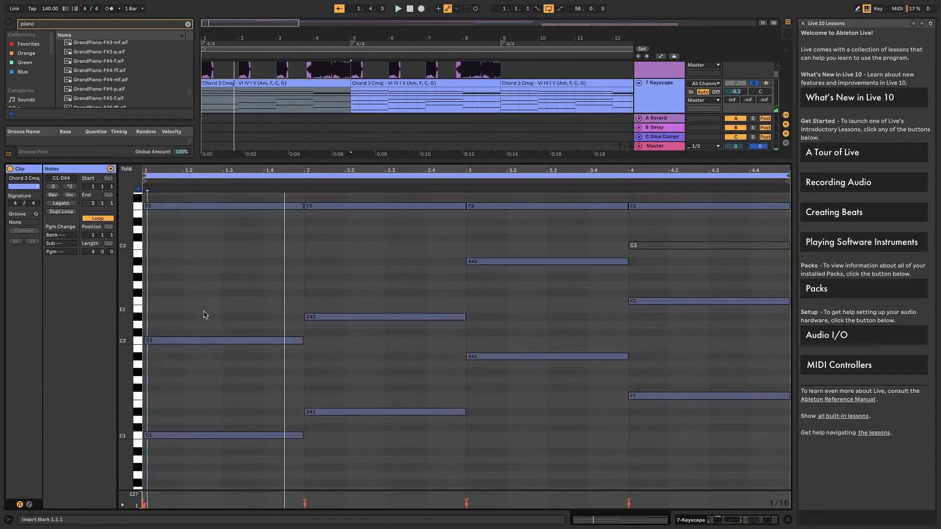
{"action": "scroll", "coordinate": [222, 319], "scroll_direction": "up", "scroll_amount": 6}
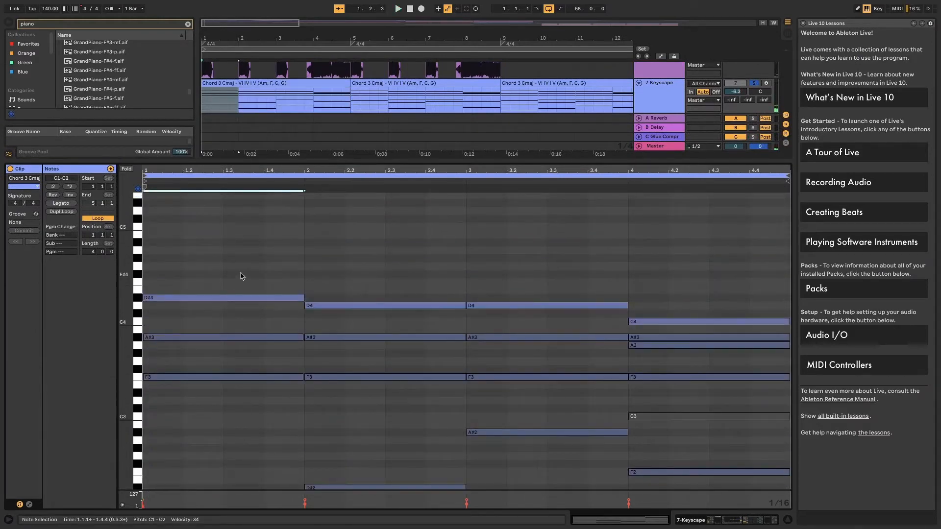
Check bar 1's top D#4 note, and select bar 2's upper chord notes from F3 to D4 to compare them with its bass
{"action": "left_click", "coordinate": [252, 282]}
{"action": "left_click", "coordinate": [250, 298]}
{"action": "left_click_drag", "start_coordinate": [333, 283], "coordinate": [361, 420]}
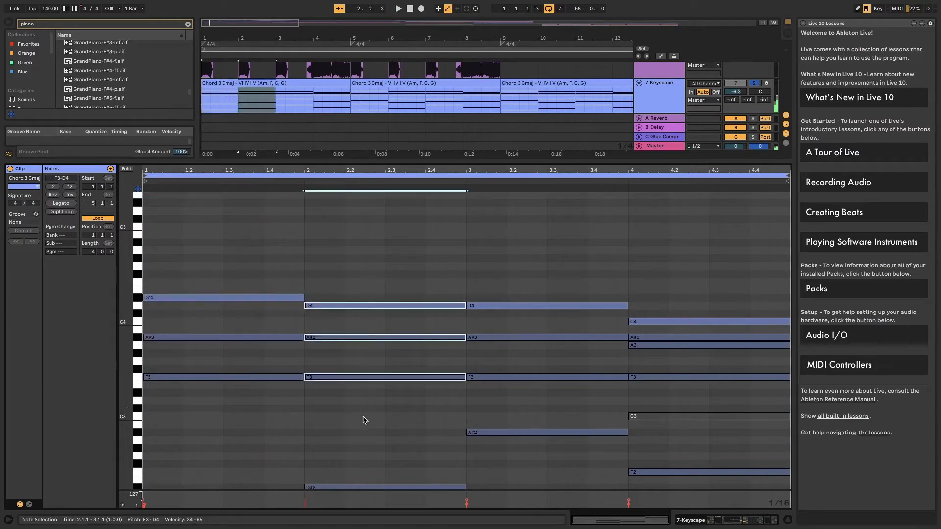
{"action": "scroll", "coordinate": [361, 414], "scroll_direction": "down", "scroll_amount": 5}
{"action": "key", "text": "space"}
{"action": "scroll", "coordinate": [364, 410], "scroll_direction": "up", "scroll_amount": 2}
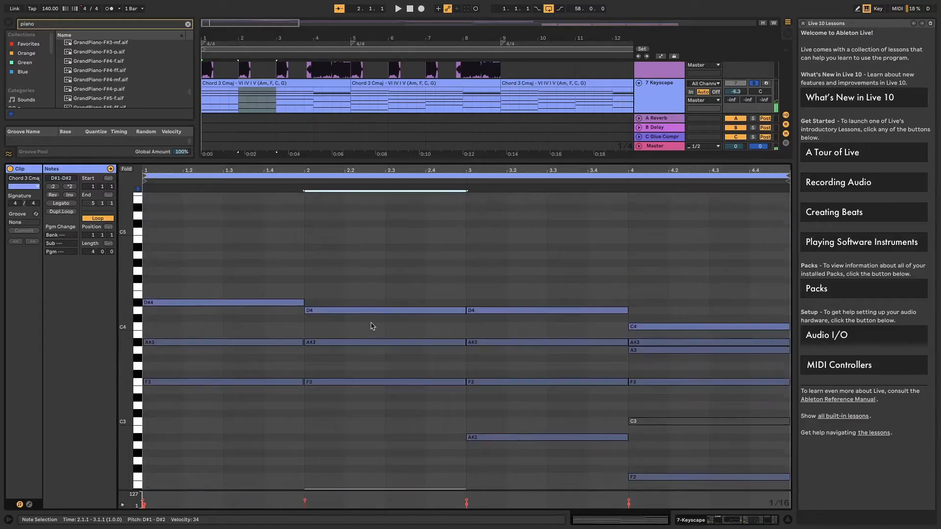
Select bar 2's upper notes together, followed by its top D4 note and bar 1's A#3 note, to examine the chord voicing
{"action": "left_click_drag", "start_coordinate": [374, 479], "coordinate": [395, 258]}
{"action": "left_click", "coordinate": [361, 329]}
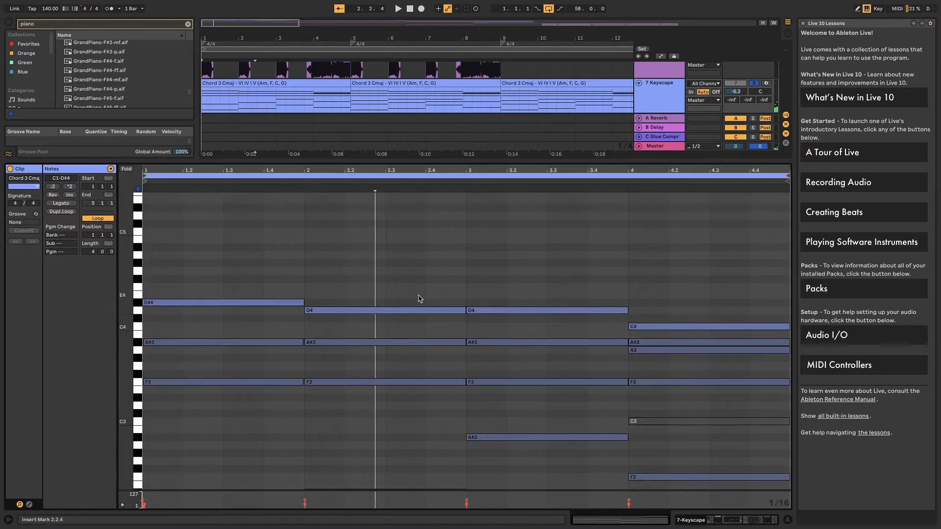
{"action": "left_click", "coordinate": [420, 311]}
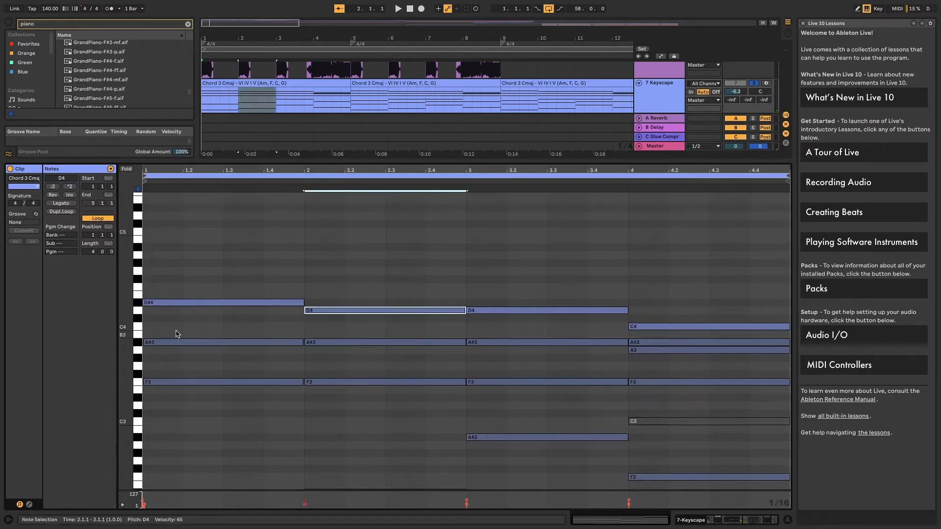
{"action": "left_click", "coordinate": [193, 329]}
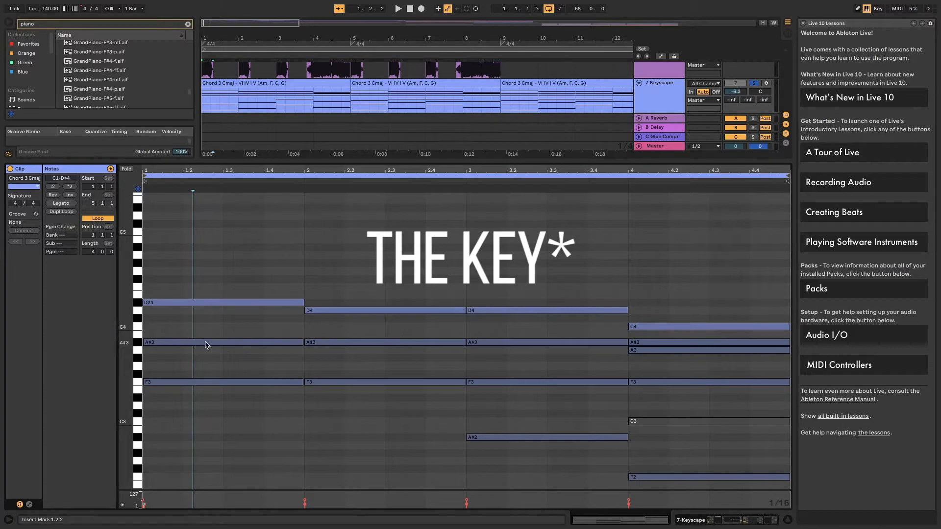
{"action": "left_click", "coordinate": [205, 343]}
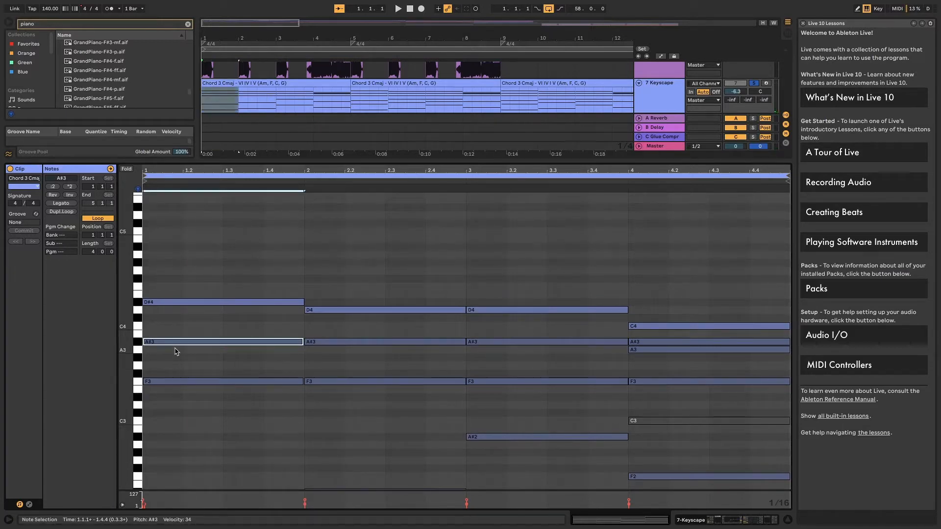
Highlight the repeated A#3 notes and the F3 notes across all four bars, and examine the bass notes beneath them
{"action": "left_click_drag", "start_coordinate": [185, 332], "coordinate": [463, 383]}
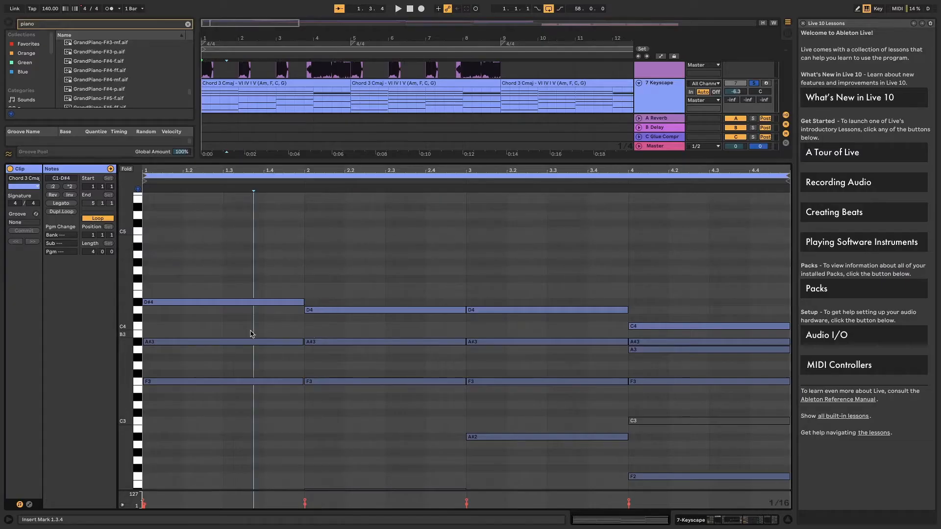
{"action": "left_click_drag", "start_coordinate": [241, 336], "coordinate": [624, 343]}
{"action": "left_click_drag", "start_coordinate": [232, 358], "coordinate": [754, 393]}
{"action": "scroll", "coordinate": [294, 453], "scroll_direction": "down", "scroll_amount": 5}
{"action": "scroll", "coordinate": [242, 464], "scroll_direction": "up", "scroll_amount": 1}
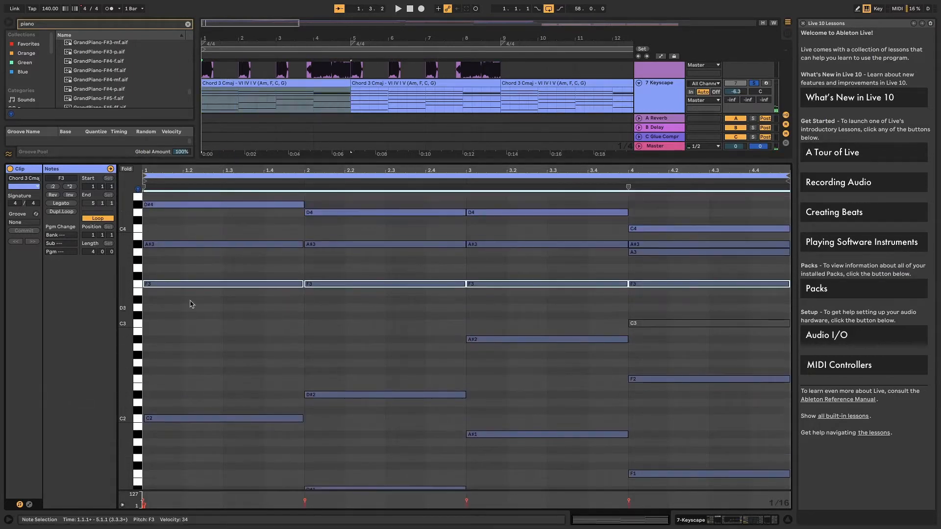
Play the Keyscape chords and select all of bar 3's notes from A#1 to D4 to examine its voicing
{"action": "scroll", "coordinate": [509, 314], "scroll_direction": "down", "scroll_amount": 5}
{"action": "key", "text": "space"}
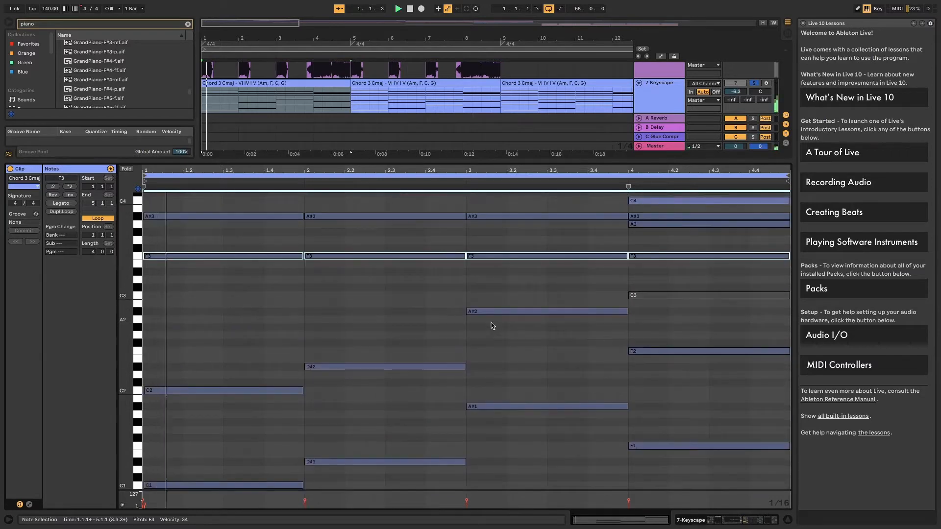
{"action": "scroll", "coordinate": [439, 326], "scroll_direction": "up", "scroll_amount": 6}
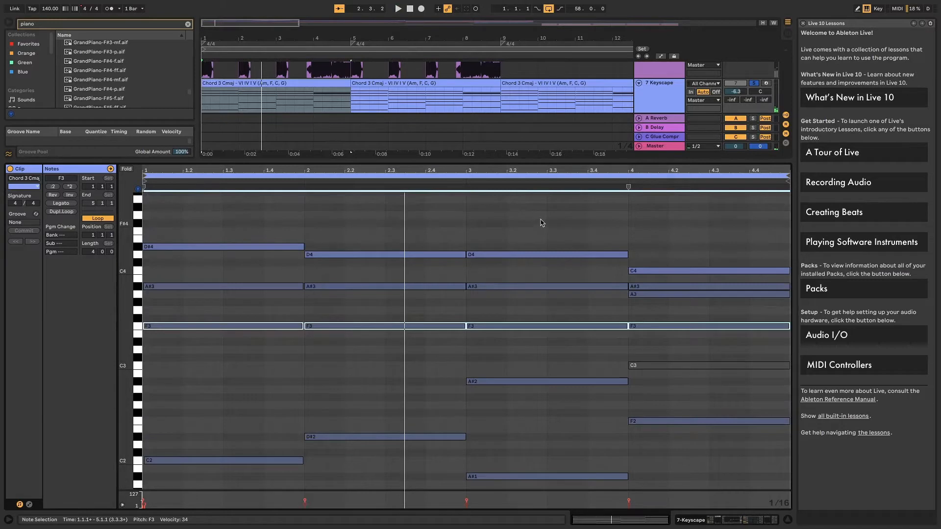
{"action": "left_click_drag", "start_coordinate": [540, 223], "coordinate": [549, 527]}
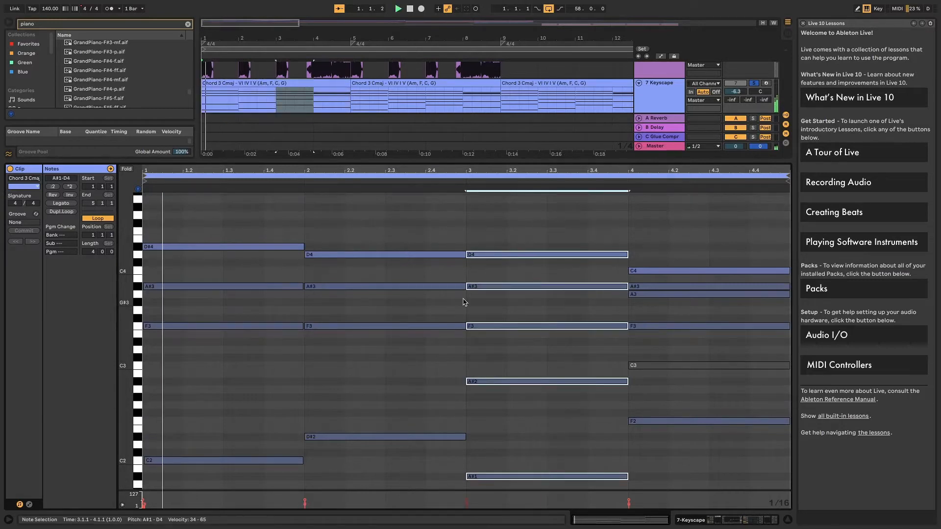
{"action": "left_click_drag", "start_coordinate": [504, 305], "coordinate": [502, 379]}
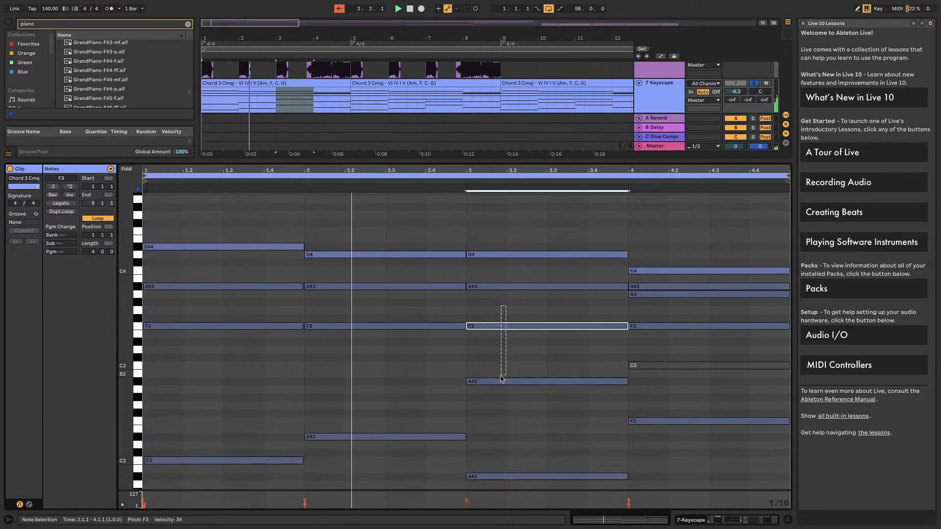
{"action": "left_click_drag", "start_coordinate": [523, 218], "coordinate": [575, 479]}
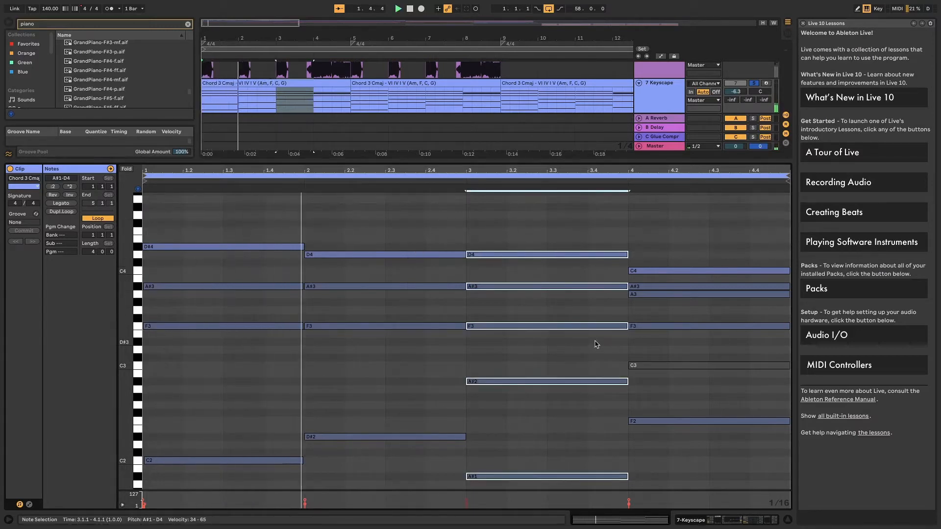
Select bar 4's chord notes up to C4, followed by its adjacent A3 and A#3 notes, to examine the voicing
{"action": "left_click_drag", "start_coordinate": [701, 237], "coordinate": [725, 472]}
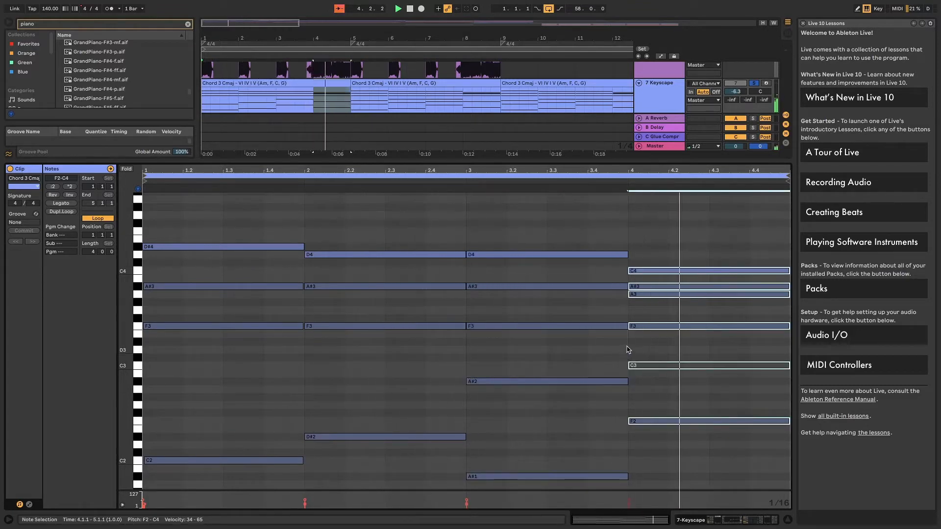
{"action": "left_click_drag", "start_coordinate": [644, 299], "coordinate": [651, 278]}
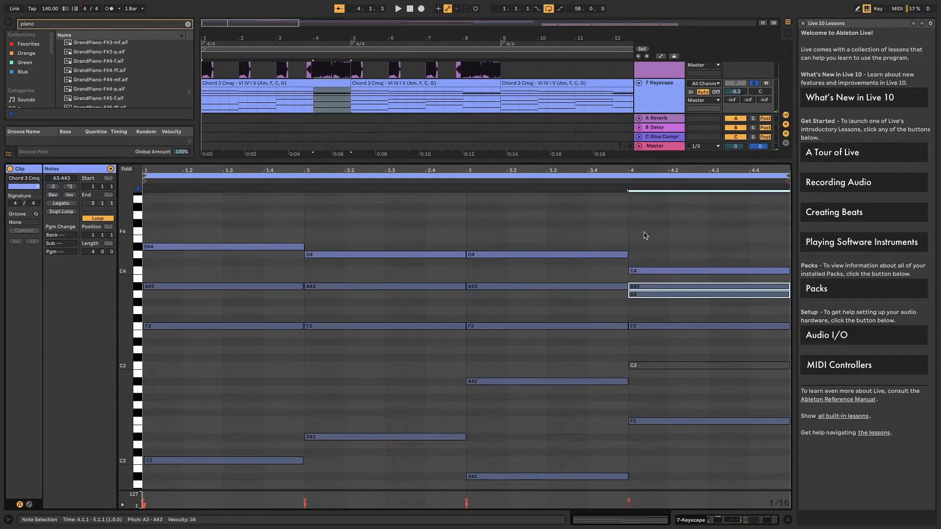
{"action": "scroll", "coordinate": [619, 305], "scroll_direction": "down", "scroll_amount": 2}
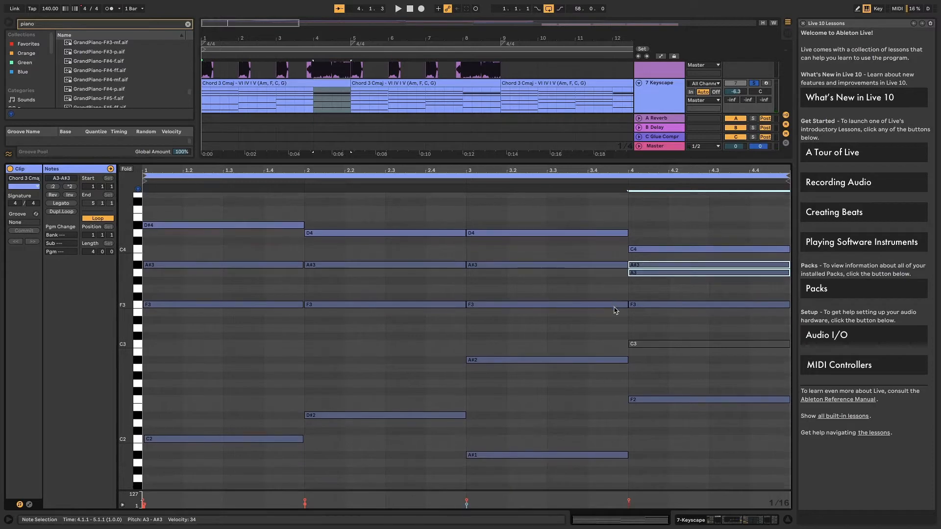
{"action": "scroll", "coordinate": [615, 313], "scroll_direction": "up", "scroll_amount": 2}
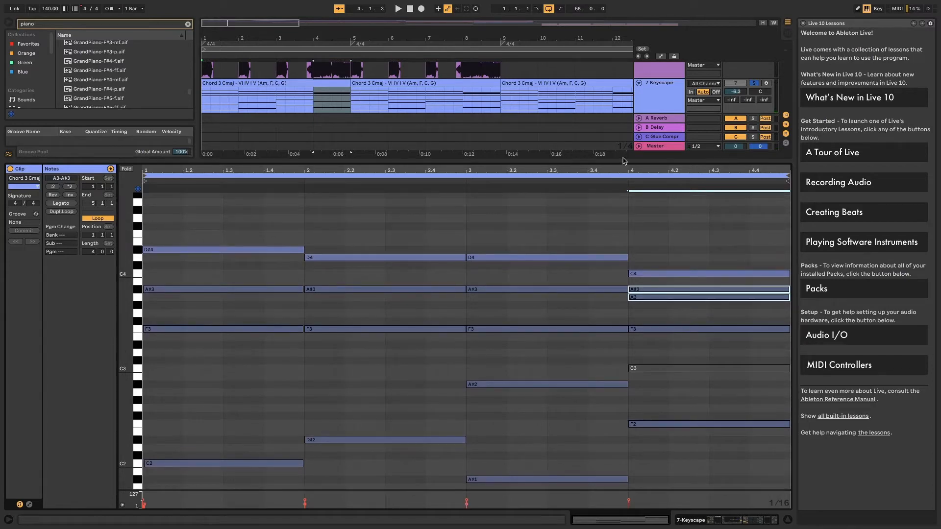
Shrink the note editor, bring up the Keyscape track's devices and examine the chain from EQ Eight through to Utility
{"action": "left_click_drag", "start_coordinate": [623, 159], "coordinate": [602, 309]}
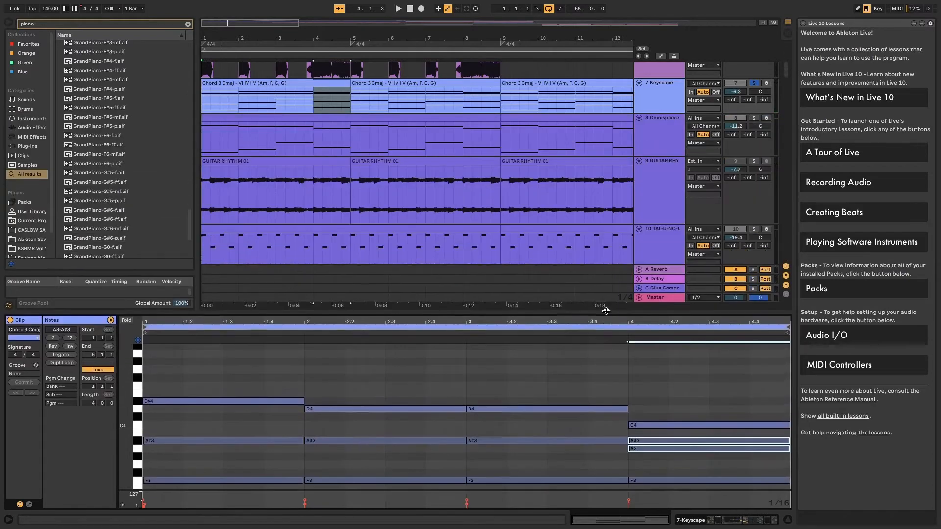
{"action": "left_click", "coordinate": [679, 162]}
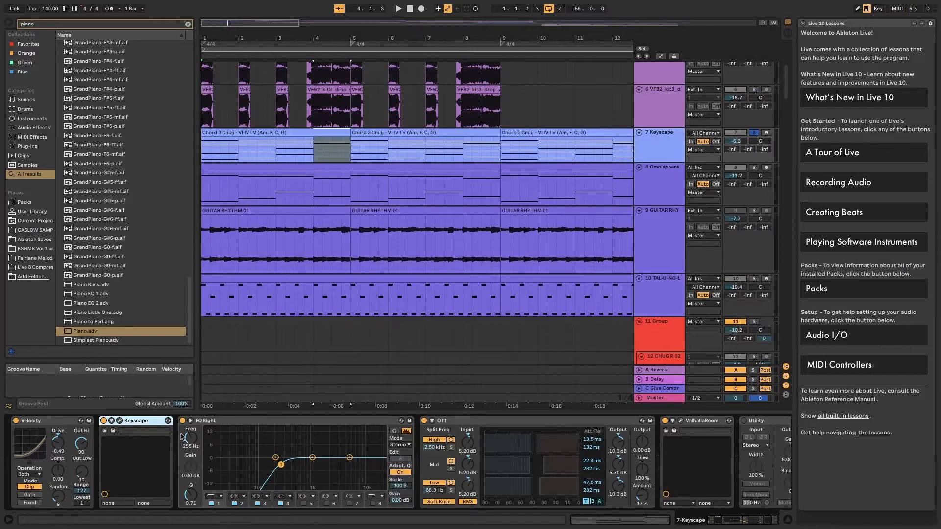
{"action": "left_click", "coordinate": [236, 430]}
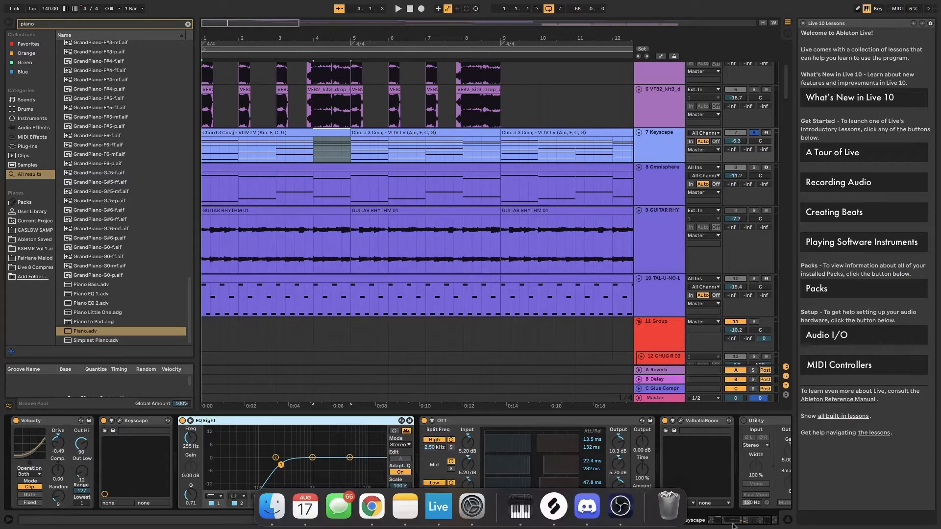
{"action": "left_click", "coordinate": [749, 519]}
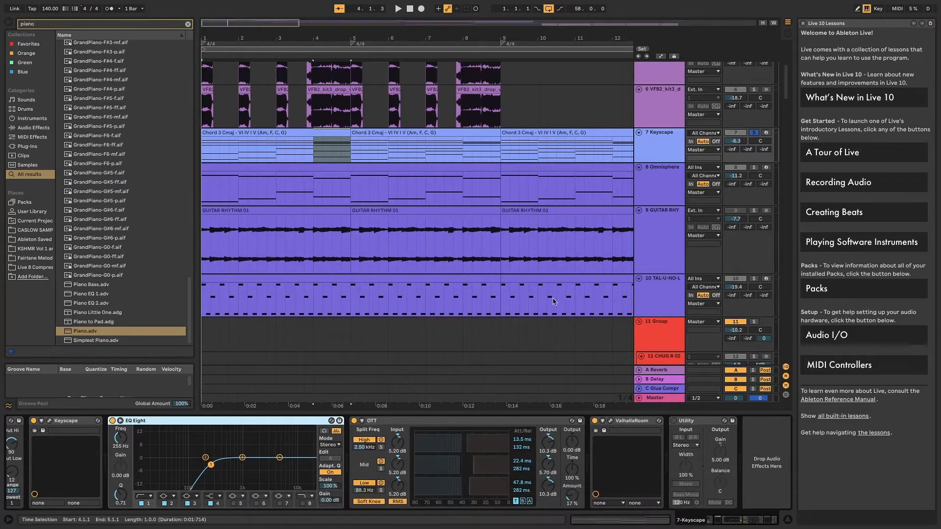
Solo the Omnisphere track, check its loaded patch in the plugin window, and play the layer on its own
{"action": "scroll", "coordinate": [554, 301], "scroll_direction": "up", "scroll_amount": 3}
{"action": "left_click", "coordinate": [669, 236]}
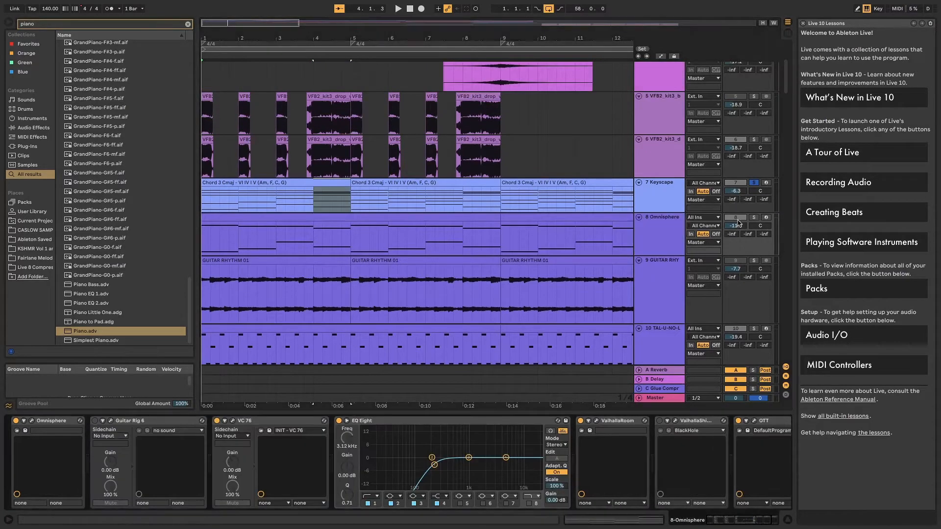
{"action": "left_click", "coordinate": [758, 218]}
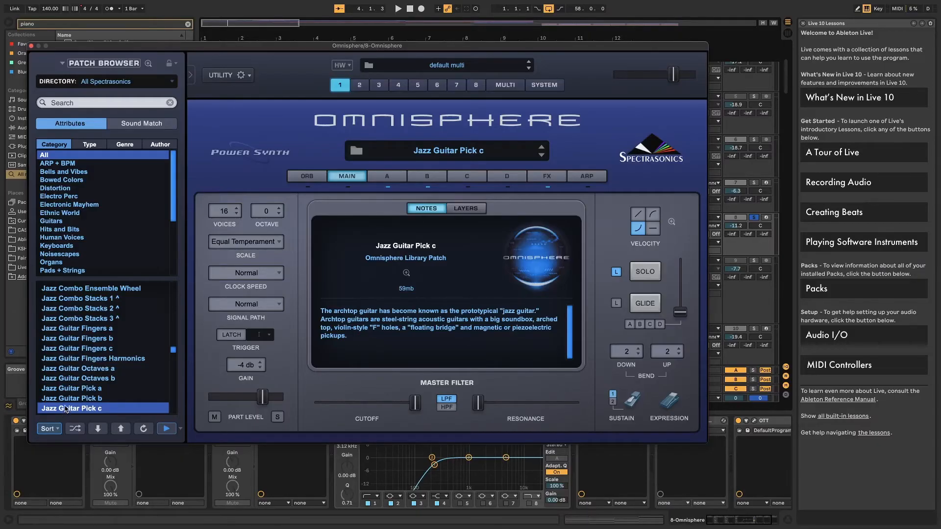
{"action": "left_click", "coordinate": [31, 46]}
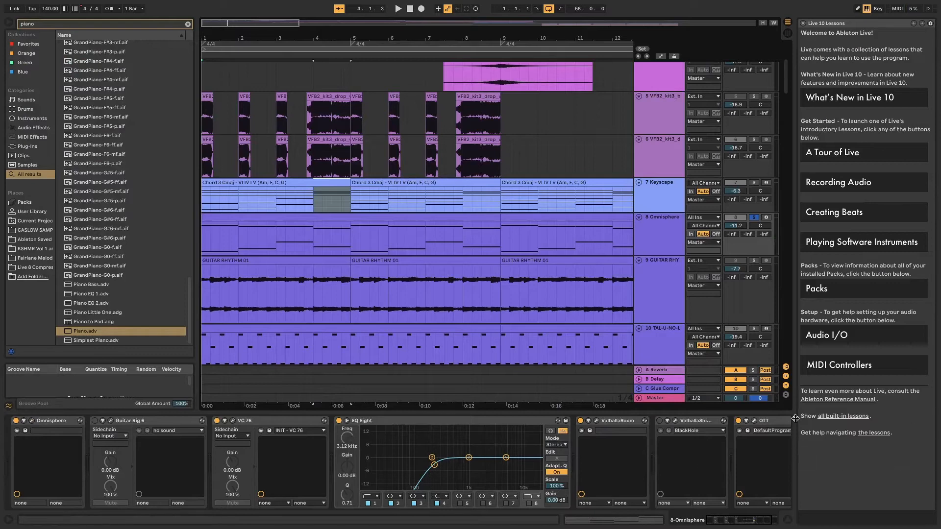
{"action": "key", "text": "space"}
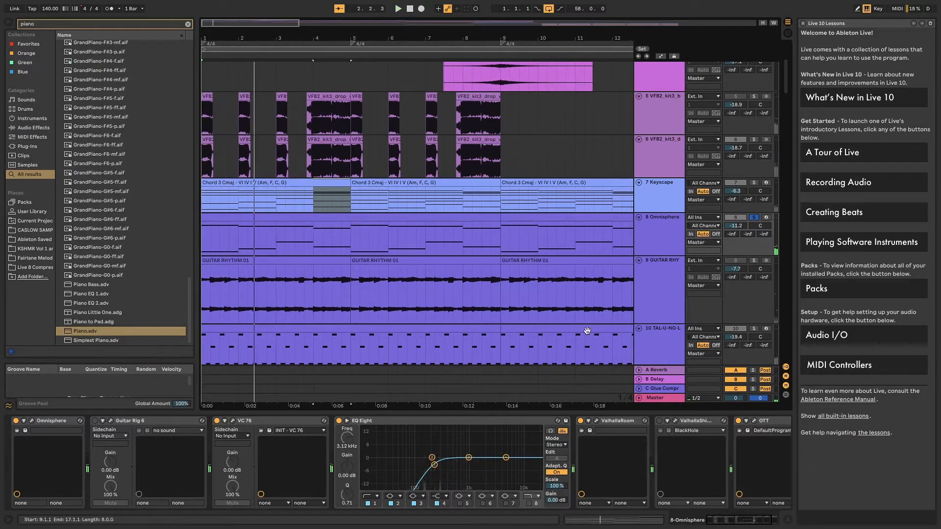
{"action": "key", "text": "space"}
Bring up the GUITAR RHYTHM track's effects and solo that track
{"action": "scroll", "coordinate": [588, 332], "scroll_direction": "down", "scroll_amount": 1}
{"action": "scroll", "coordinate": [686, 345], "scroll_direction": "up", "scroll_amount": 4}
{"action": "left_click", "coordinate": [667, 325]}
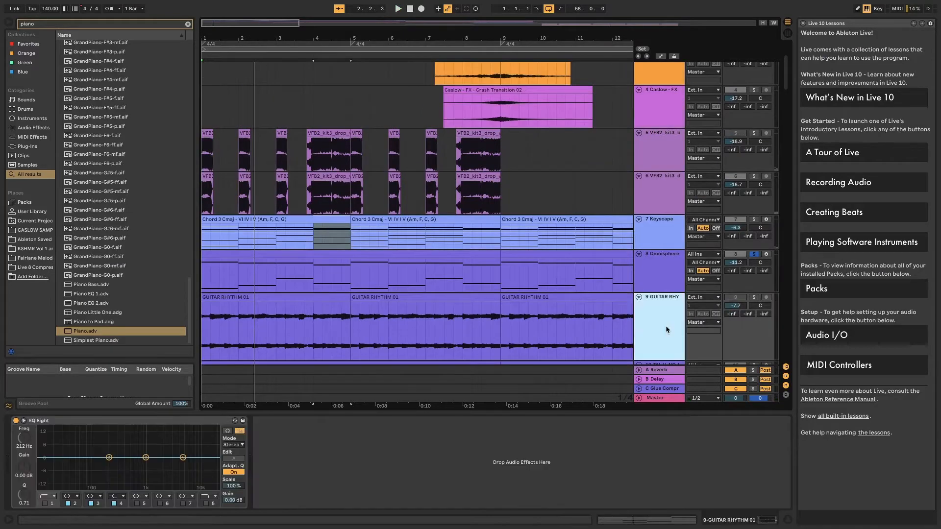
{"action": "scroll", "coordinate": [666, 324], "scroll_direction": "down", "scroll_amount": 4}
{"action": "scroll", "coordinate": [685, 261], "scroll_direction": "up", "scroll_amount": 2}
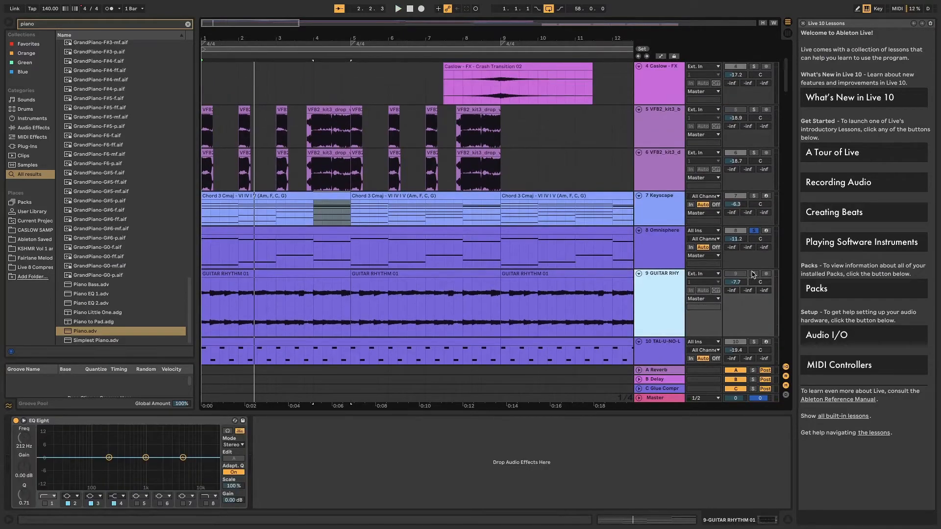
{"action": "left_click", "coordinate": [663, 284]}
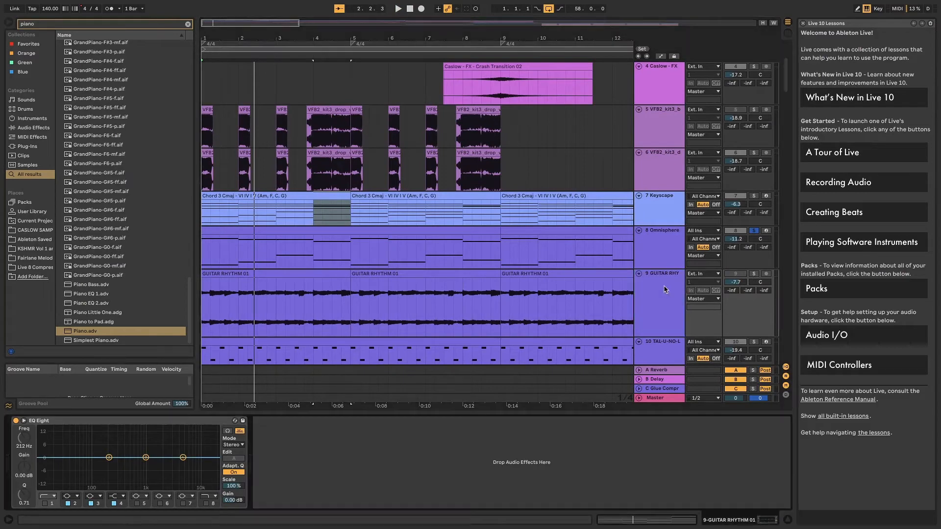
{"action": "scroll", "coordinate": [235, 322], "scroll_direction": "down", "scroll_amount": 2}
{"action": "scroll", "coordinate": [235, 322], "scroll_direction": "up", "scroll_amount": 2}
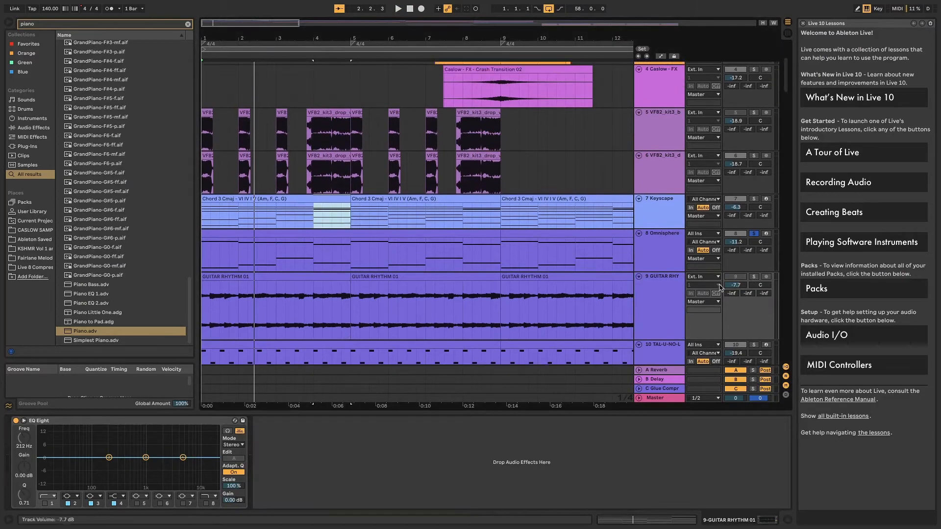
{"action": "left_click", "coordinate": [643, 302]}
{"action": "left_click", "coordinate": [753, 277]}
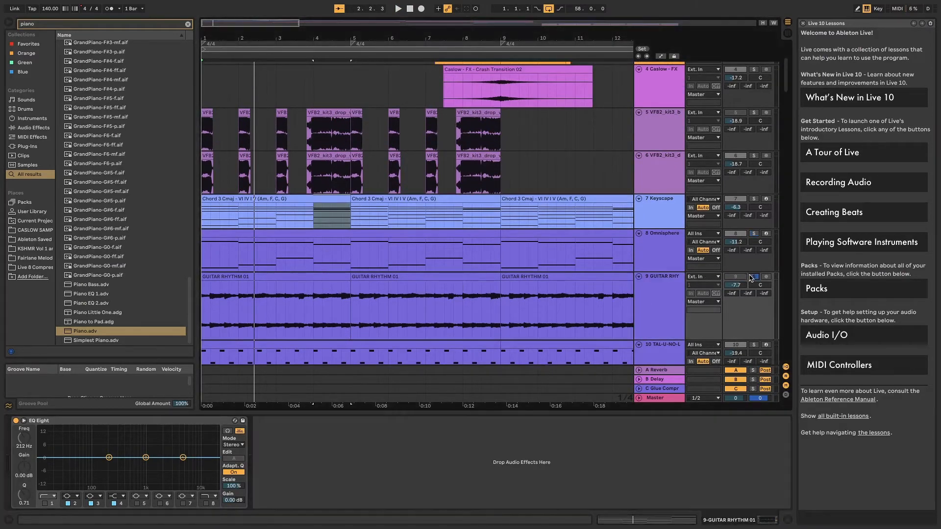
Open the first GUITAR RHYTHM 01 clip to examine its waveform and sample settings
{"action": "double_click", "coordinate": [327, 279]}
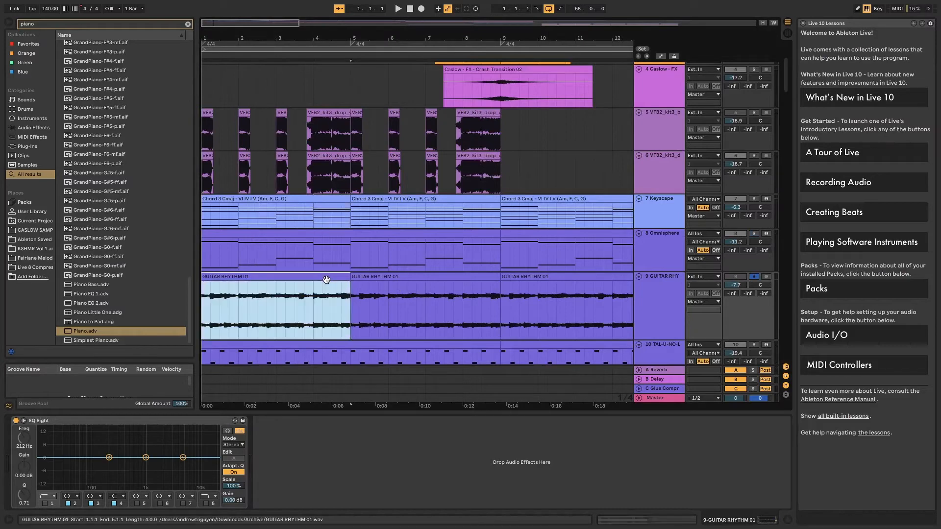
{"action": "left_click", "coordinate": [326, 280]}
{"action": "left_click", "coordinate": [331, 220]}
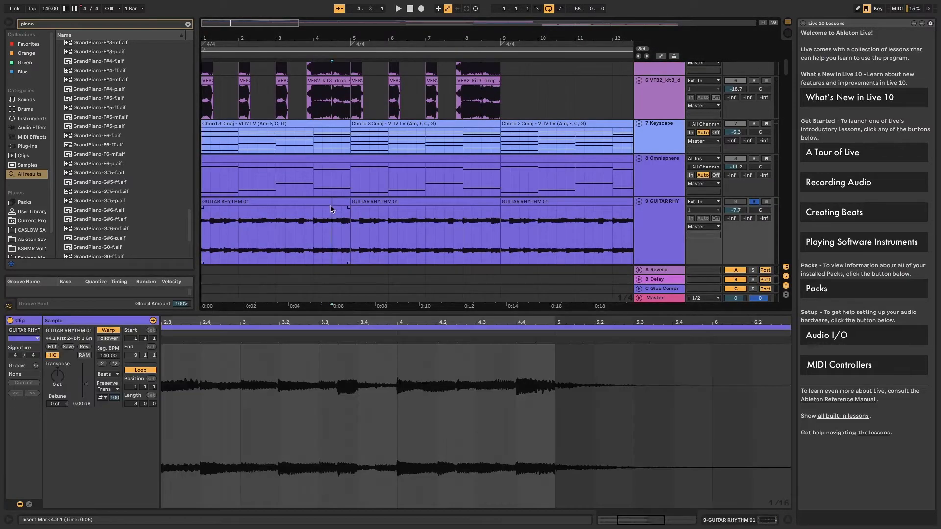
{"action": "left_click", "coordinate": [331, 205]}
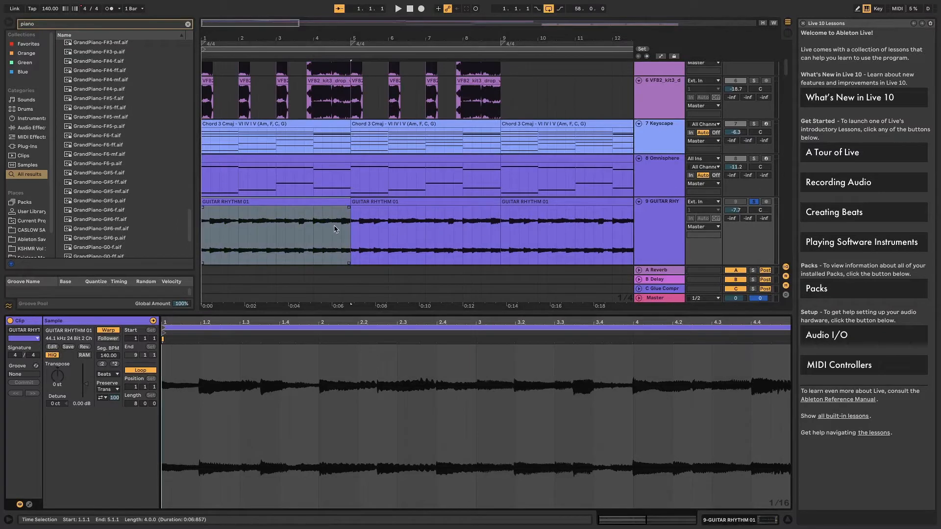
Reopen the first Keyscape chord clip and select bar 1's C2 bass note and top D#4 note to compare them
{"action": "left_click", "coordinate": [285, 123]}
{"action": "scroll", "coordinate": [218, 427], "scroll_direction": "down", "scroll_amount": 6}
{"action": "left_click", "coordinate": [218, 434]}
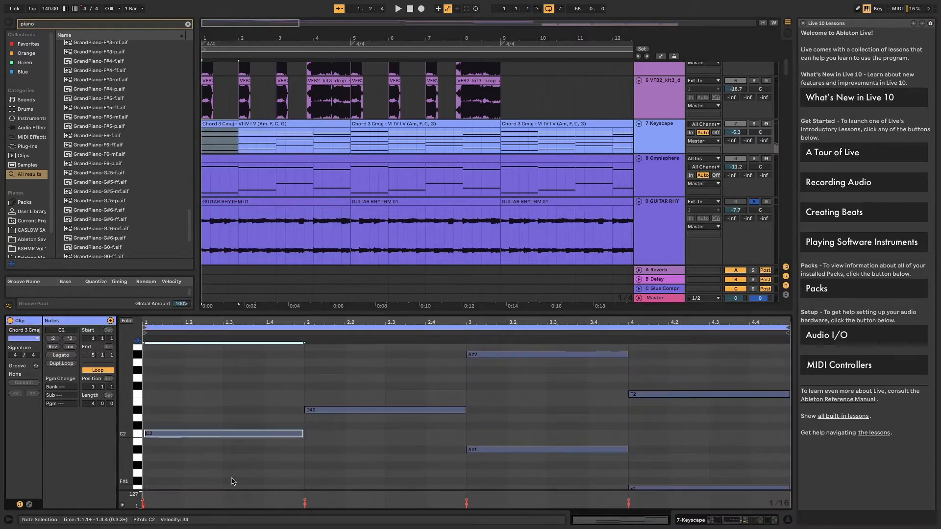
{"action": "scroll", "coordinate": [236, 431], "scroll_direction": "up", "scroll_amount": 5}
{"action": "left_click_drag", "start_coordinate": [238, 375], "coordinate": [238, 434]}
{"action": "scroll", "coordinate": [268, 443], "scroll_direction": "down", "scroll_amount": 6}
{"action": "scroll", "coordinate": [299, 447], "scroll_direction": "up", "scroll_amount": 1}
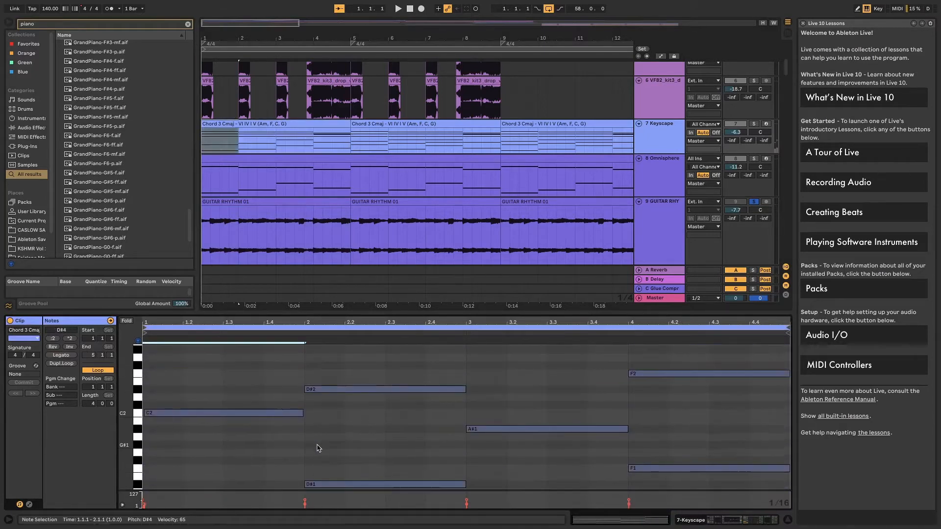
{"action": "scroll", "coordinate": [365, 422], "scroll_direction": "up", "scroll_amount": 2}
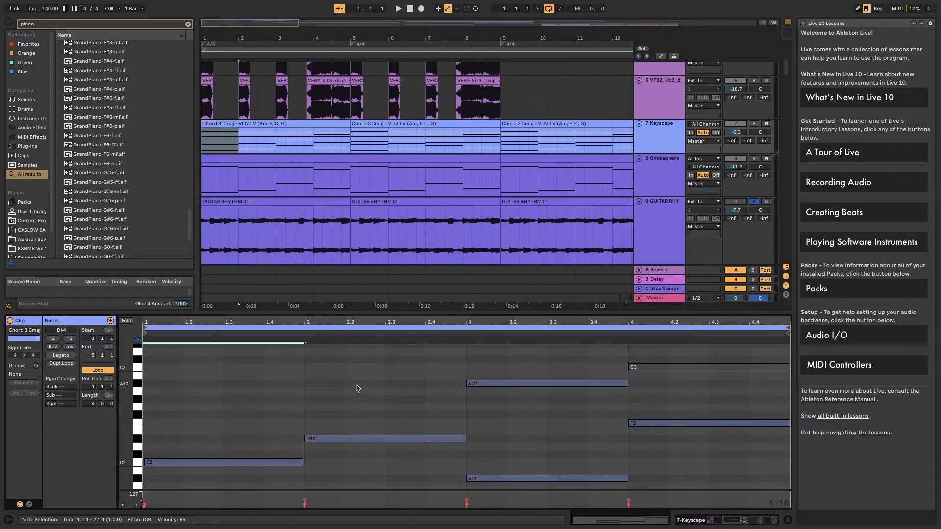
Check bar 2's D#2 bass note and top D4 note in the Keyscape clip
{"action": "left_click", "coordinate": [360, 438]}
{"action": "scroll", "coordinate": [363, 439], "scroll_direction": "up", "scroll_amount": 6}
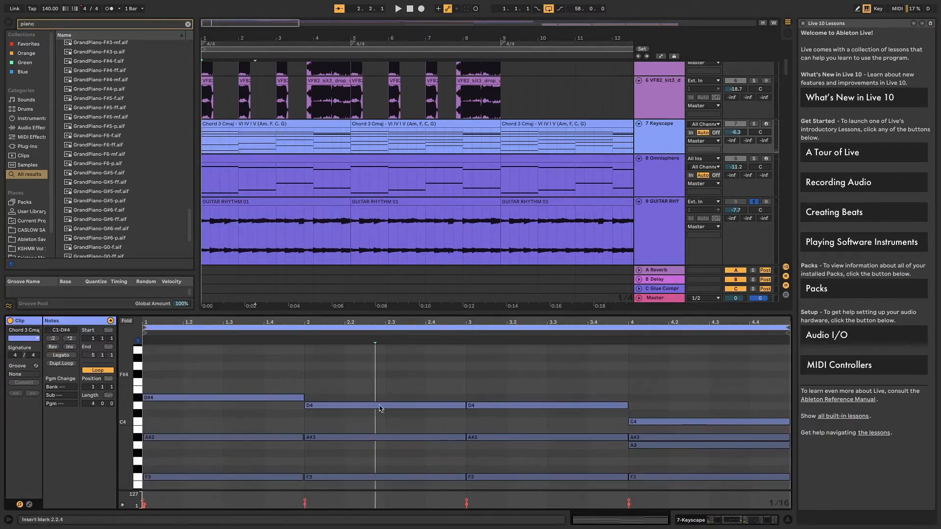
{"action": "left_click_drag", "start_coordinate": [380, 375], "coordinate": [382, 432]}
{"action": "scroll", "coordinate": [382, 432], "scroll_direction": "down", "scroll_amount": 6}
{"action": "scroll", "coordinate": [491, 407], "scroll_direction": "up", "scroll_amount": 1}
Compare the bass and top notes of bars 3 and 4 in the Keyscape clip
{"action": "scroll", "coordinate": [520, 396], "scroll_direction": "down", "scroll_amount": 3}
{"action": "left_click", "coordinate": [523, 426]}
{"action": "scroll", "coordinate": [523, 428], "scroll_direction": "up", "scroll_amount": 2}
{"action": "scroll", "coordinate": [525, 430], "scroll_direction": "up", "scroll_amount": 4}
{"action": "left_click_drag", "start_coordinate": [566, 356], "coordinate": [581, 374]}
{"action": "scroll", "coordinate": [582, 376], "scroll_direction": "down", "scroll_amount": 1}
{"action": "scroll", "coordinate": [612, 402], "scroll_direction": "up", "scroll_amount": 1}
{"action": "left_click_drag", "start_coordinate": [713, 350], "coordinate": [702, 391]}
{"action": "left_click", "coordinate": [684, 405]}
Enlarge the Omnisphere clip's upper notes, select every D#3 note, and play the layer together with the guitar
{"action": "key", "text": "space"}
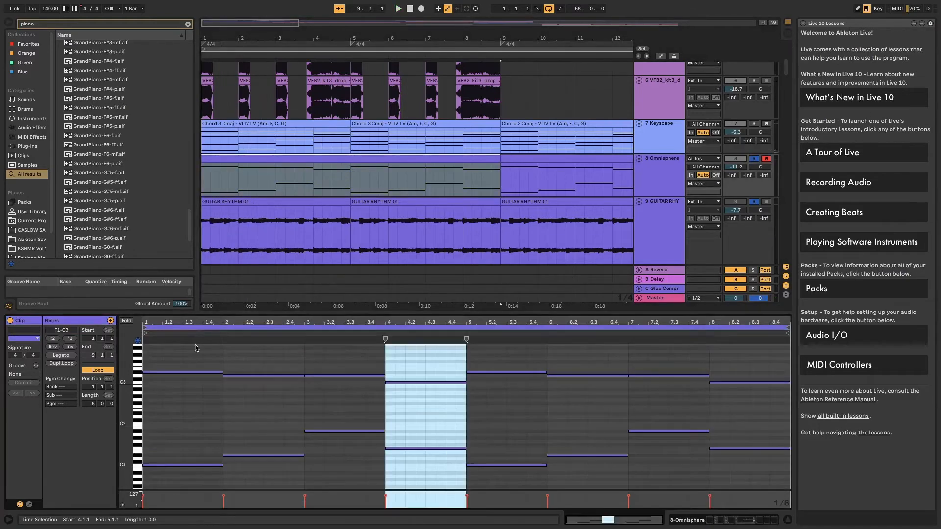
{"action": "scroll", "coordinate": [179, 366], "scroll_direction": "up", "scroll_amount": 3}
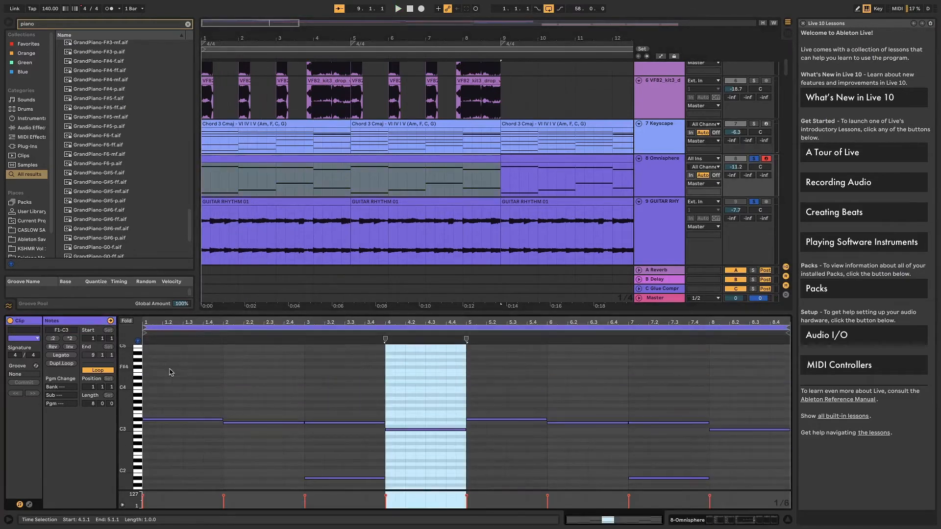
{"action": "left_click_drag", "start_coordinate": [124, 398], "coordinate": [150, 396]}
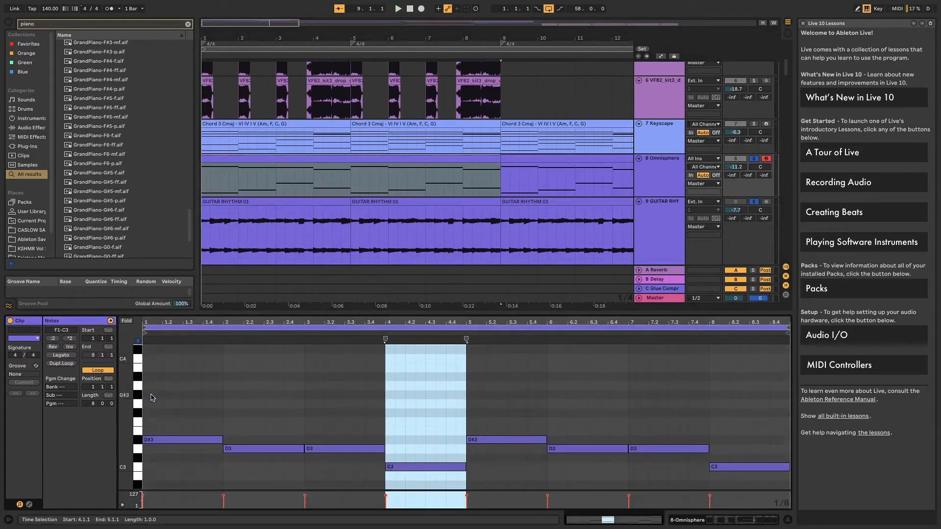
{"action": "left_click", "coordinate": [126, 439]}
{"action": "key", "text": "space"}
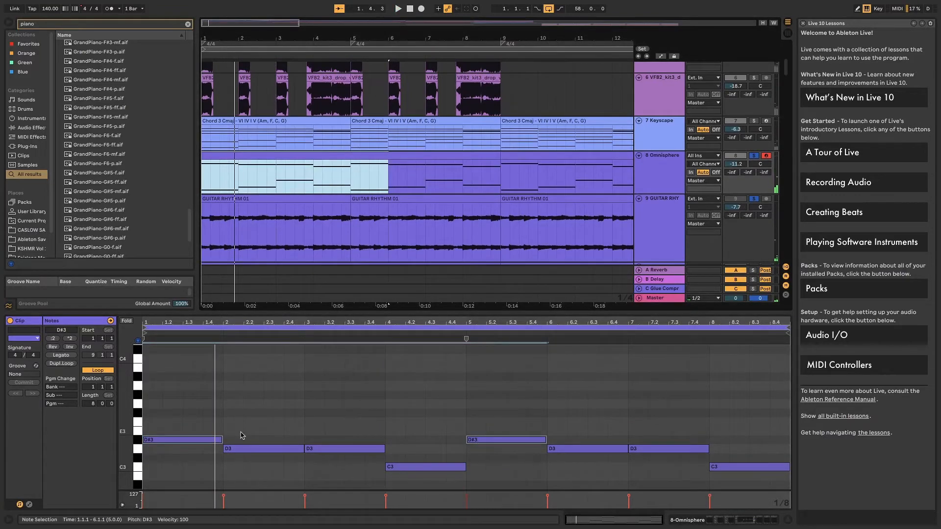
{"action": "left_click", "coordinate": [137, 442]}
{"action": "key", "text": "space"}
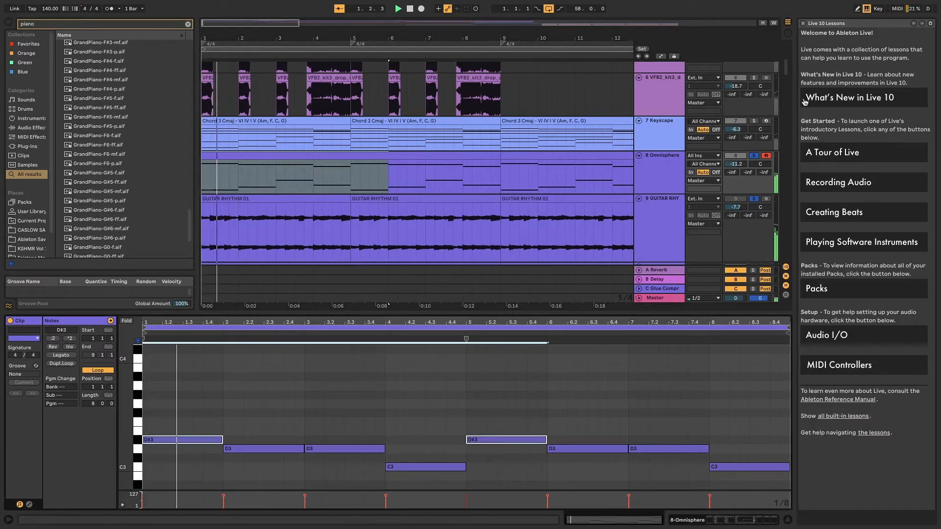
{"action": "key", "text": "space"}
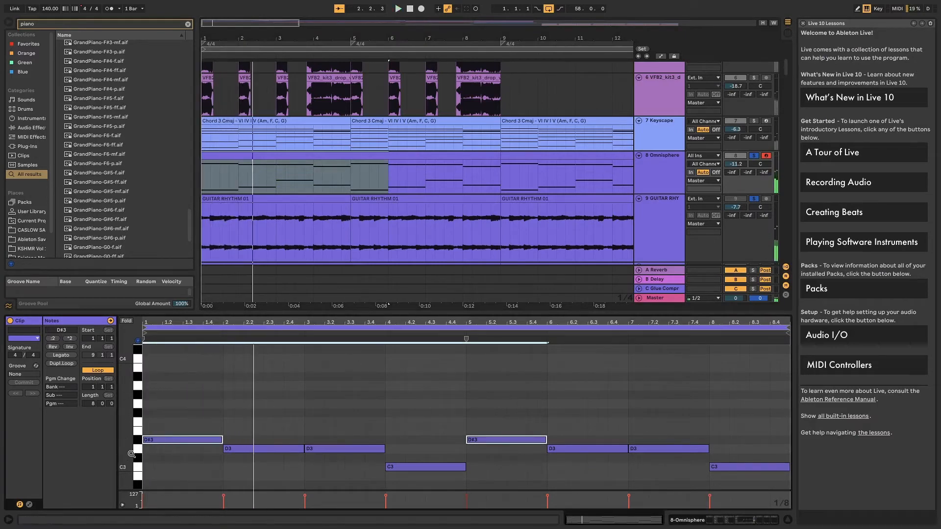
Select every D3 note in the Omnisphere clip and play the layer together with the guitar
{"action": "left_click", "coordinate": [135, 453]}
{"action": "scroll", "coordinate": [310, 389], "scroll_direction": "down", "scroll_amount": 1}
{"action": "key", "text": "space"}
{"action": "key", "text": "space"}
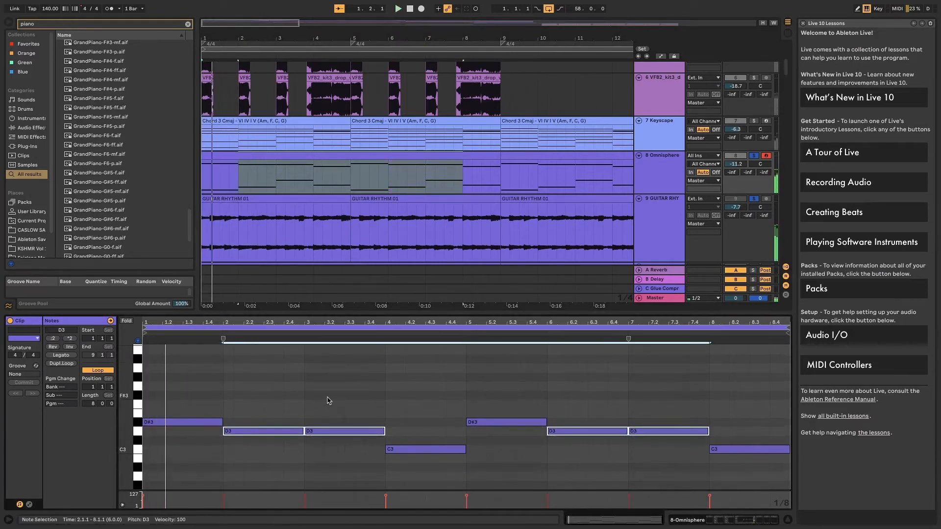
{"action": "scroll", "coordinate": [208, 449], "scroll_direction": "down", "scroll_amount": 6}
{"action": "scroll", "coordinate": [260, 458], "scroll_direction": "up", "scroll_amount": 6}
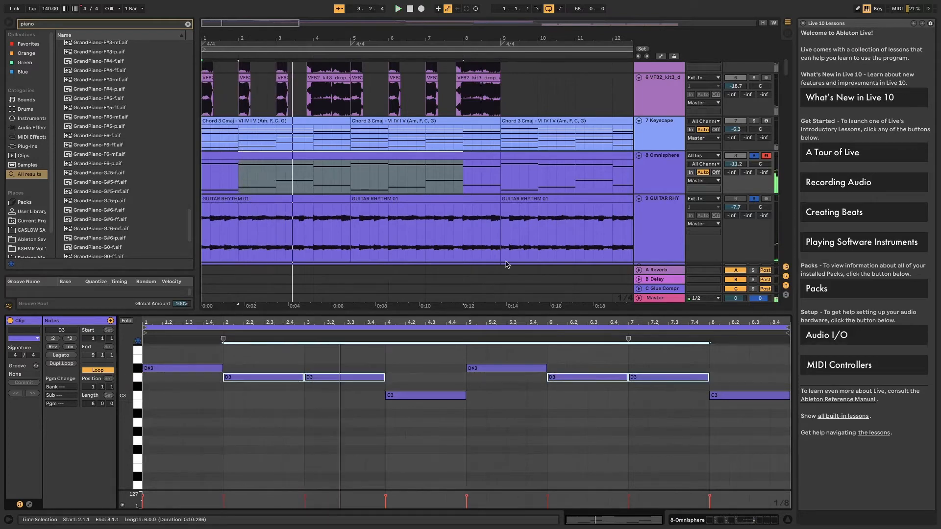
Play the Omnisphere and guitar layers up to the C3 note at bar 4 and stop there
{"action": "key", "text": "space"}
{"action": "key", "text": "space"}
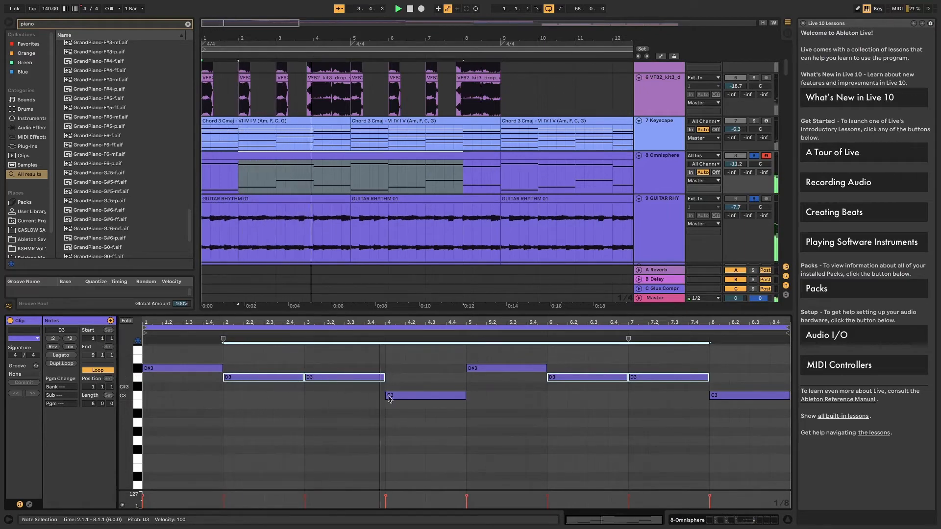
{"action": "left_click_drag", "start_coordinate": [133, 399], "coordinate": [138, 427]}
{"action": "key", "text": "space"}
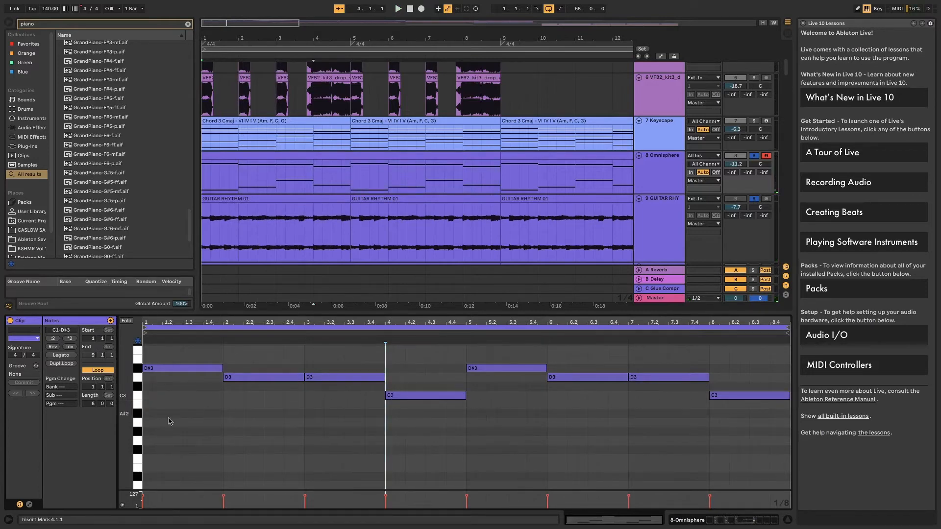
Solo the TAL-U-NO-LX track and open its MIDI clip in a taller note editor
{"action": "scroll", "coordinate": [339, 288], "scroll_direction": "down", "scroll_amount": 2}
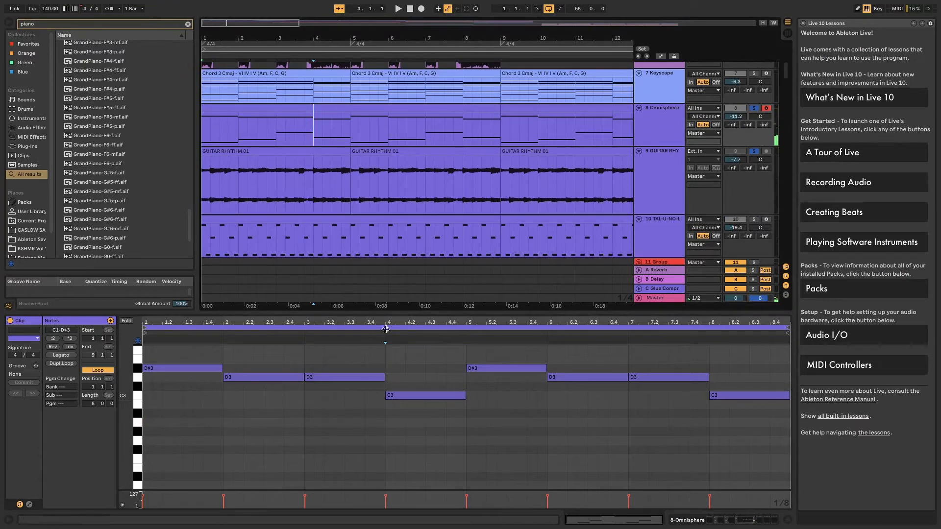
{"action": "mouse_move", "coordinate": [402, 314]}
{"action": "left_mouse_down"}
{"action": "mouse_move", "coordinate": [397, 241]}
{"action": "mouse_move", "coordinate": [392, 322]}
{"action": "left_mouse_up"}
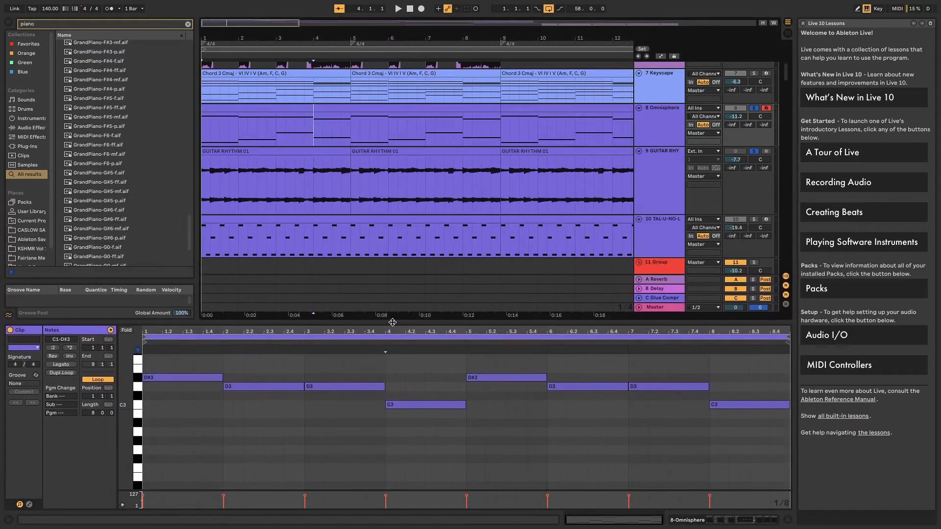
{"action": "scroll", "coordinate": [299, 214], "scroll_direction": "up", "scroll_amount": 2}
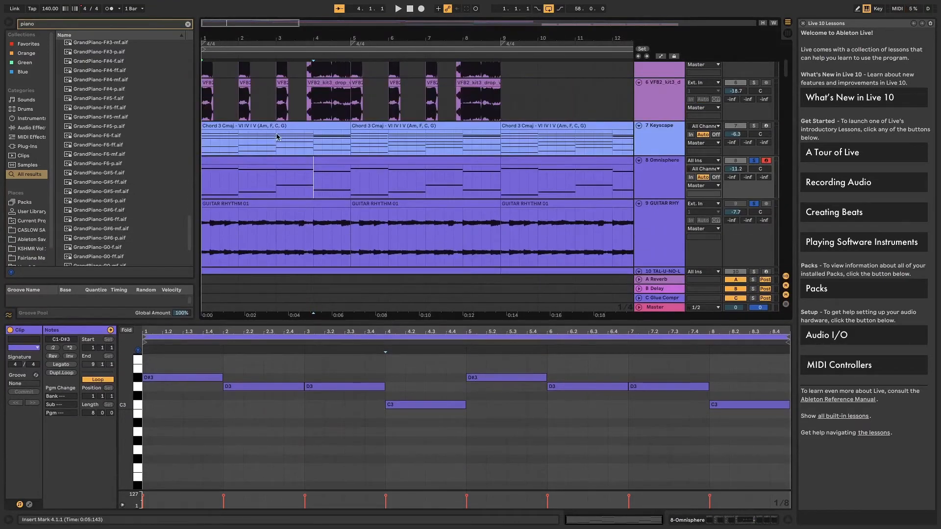
{"action": "left_click", "coordinate": [277, 137]}
{"action": "scroll", "coordinate": [573, 397], "scroll_direction": "down", "scroll_amount": 1}
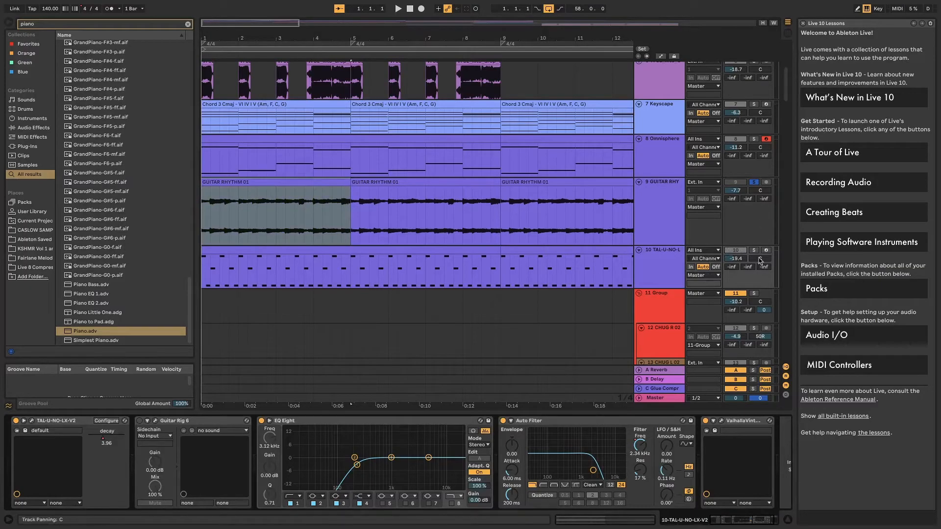
{"action": "left_click", "coordinate": [757, 252]}
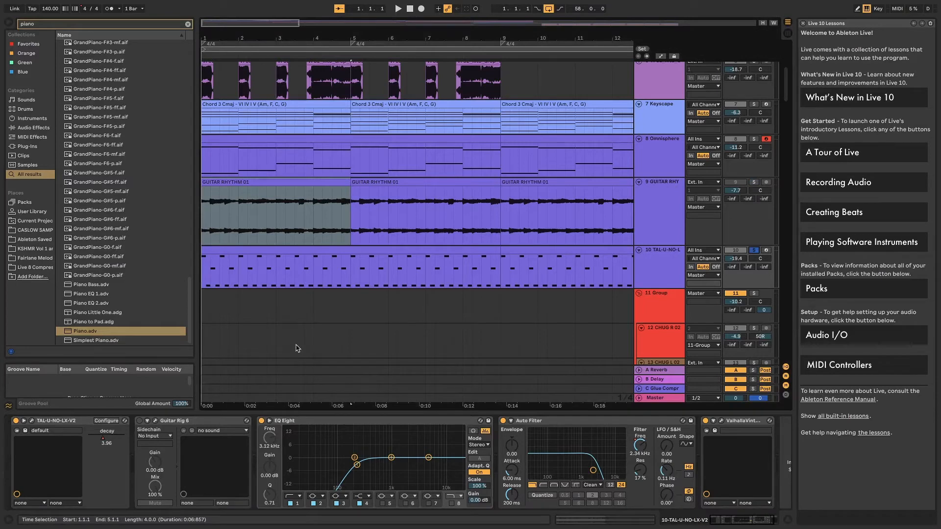
{"action": "double_click", "coordinate": [284, 250]}
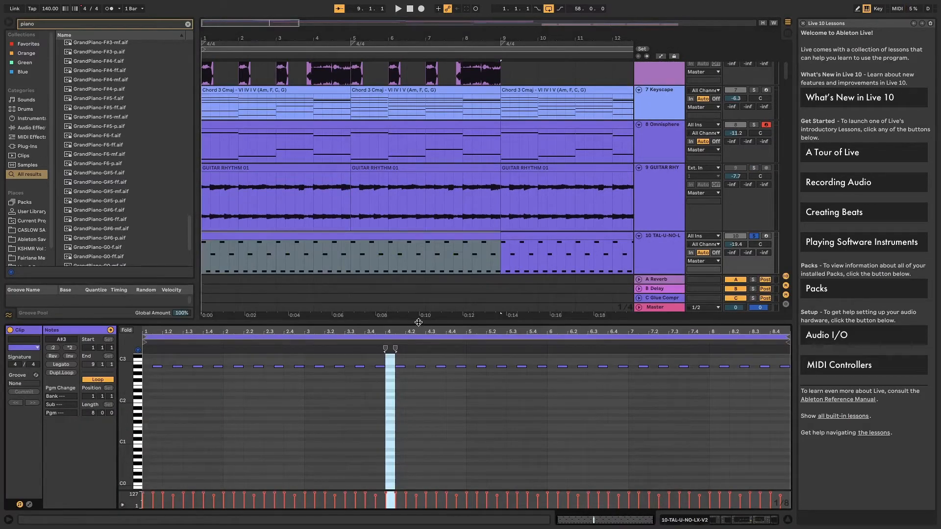
{"action": "left_click_drag", "start_coordinate": [418, 322], "coordinate": [420, 285]}
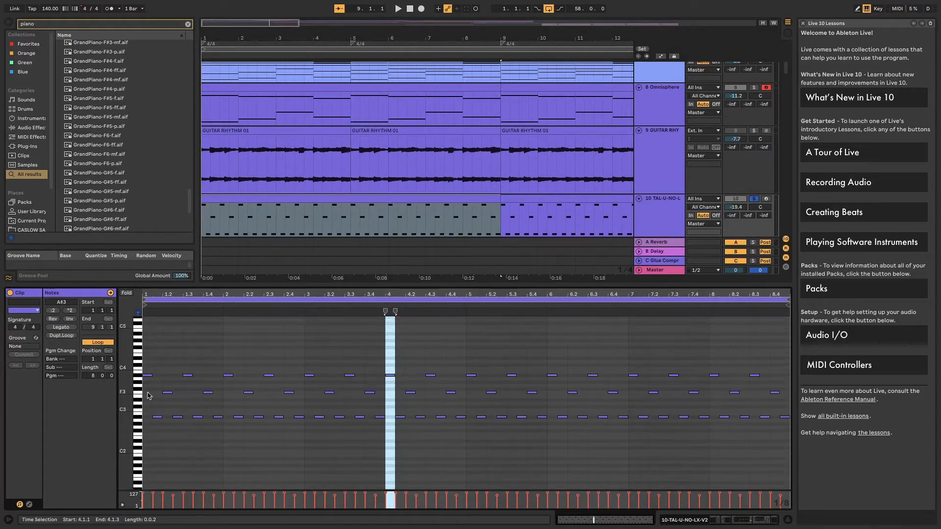
Play the TAL-U-NO-LX arpeggio and select its A#3, A#2 and F3 note rows in turn to examine the pattern
{"action": "key", "text": "space"}
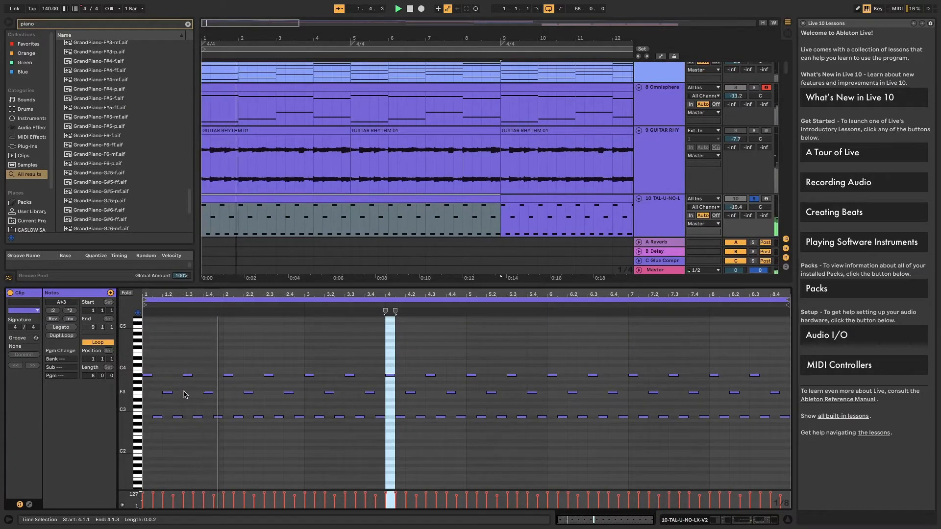
{"action": "left_click_drag", "start_coordinate": [139, 393], "coordinate": [124, 386]}
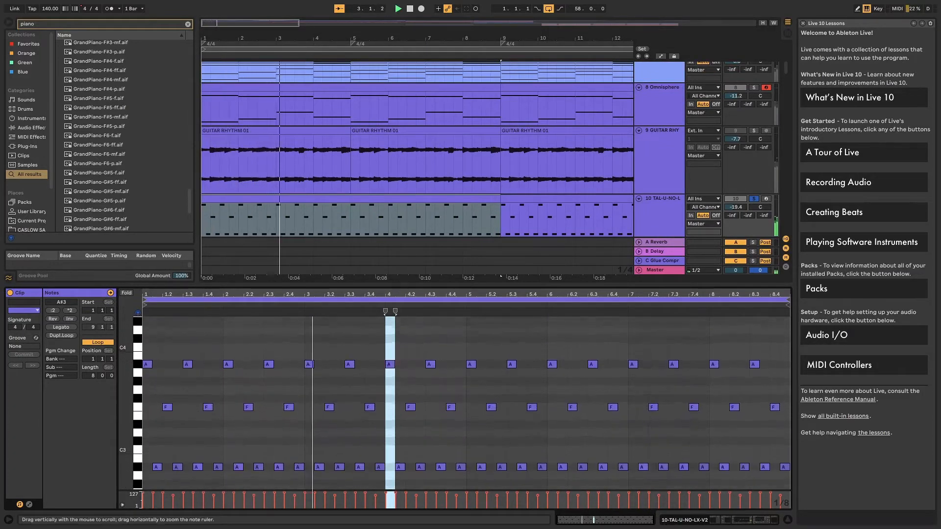
{"action": "left_click", "coordinate": [140, 364]}
{"action": "scroll", "coordinate": [139, 400], "scroll_direction": "down", "scroll_amount": 2}
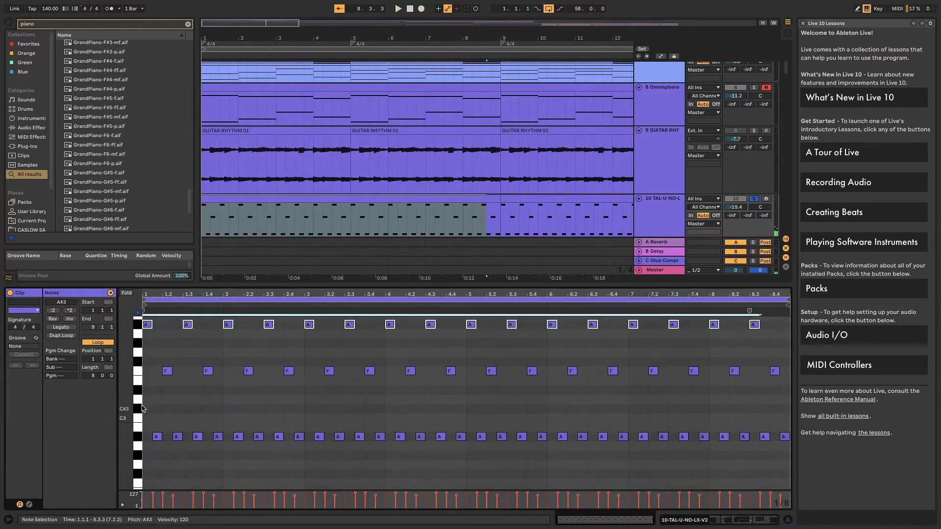
{"action": "left_click", "coordinate": [136, 437]}
{"action": "scroll", "coordinate": [137, 435], "scroll_direction": "up", "scroll_amount": 1}
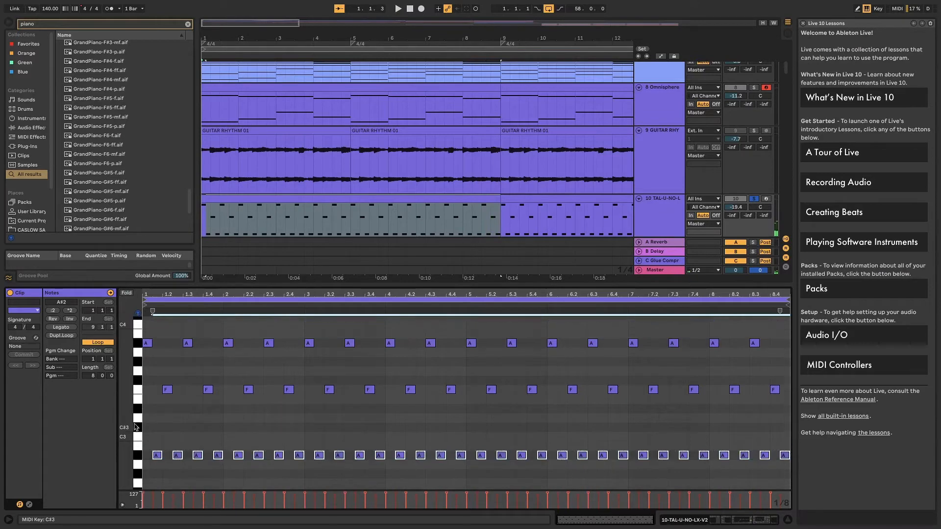
{"action": "left_click", "coordinate": [137, 392]}
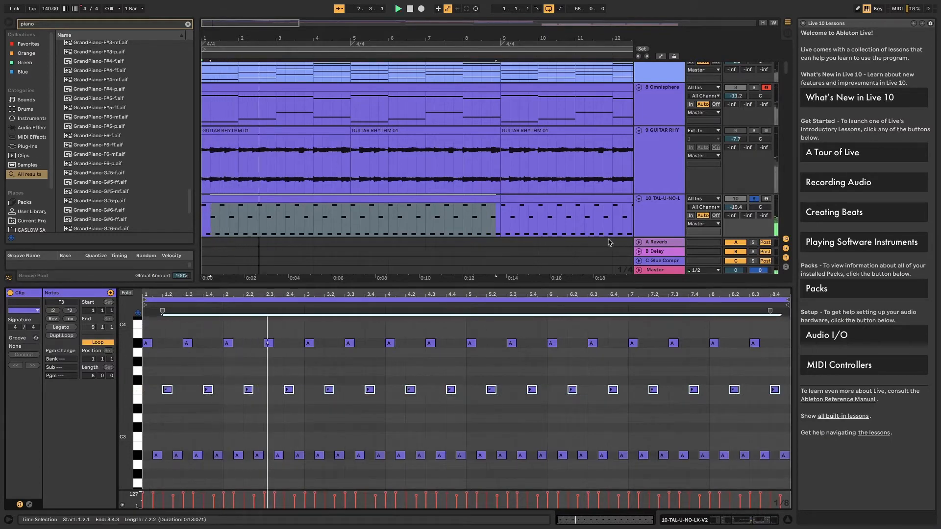
Play the TAL-U-NO-LX arpeggio together with the soloed Keyscape chords
{"action": "scroll", "coordinate": [752, 102], "scroll_direction": "up", "scroll_amount": 3}
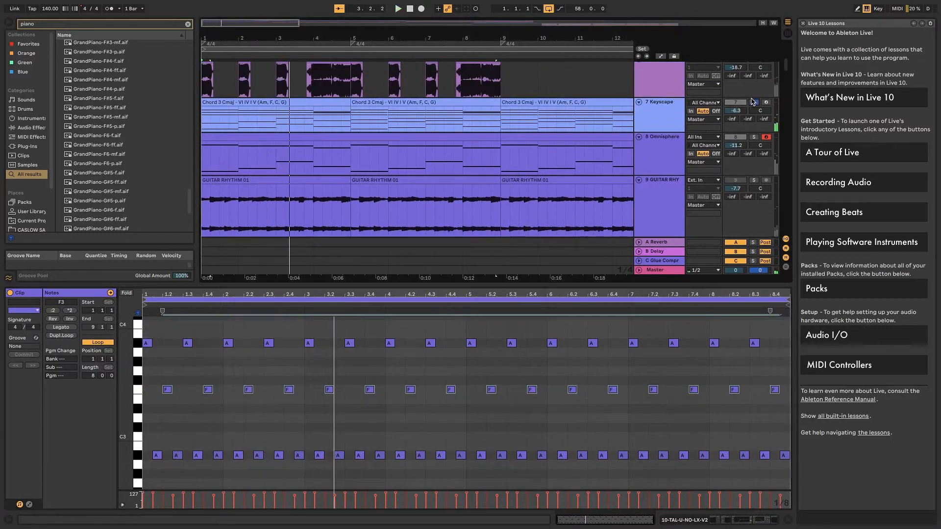
{"action": "scroll", "coordinate": [721, 130], "scroll_direction": "down", "scroll_amount": 2}
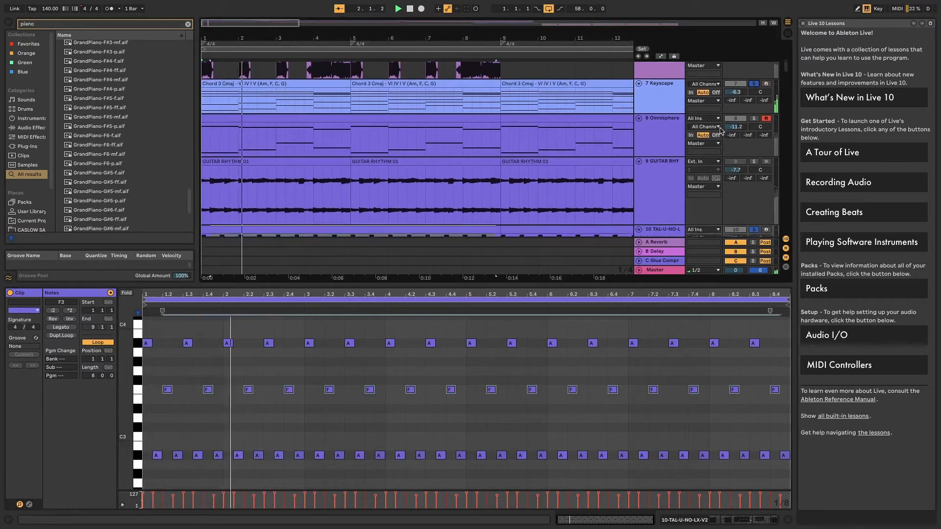
{"action": "scroll", "coordinate": [720, 130], "scroll_direction": "down", "scroll_amount": 5}
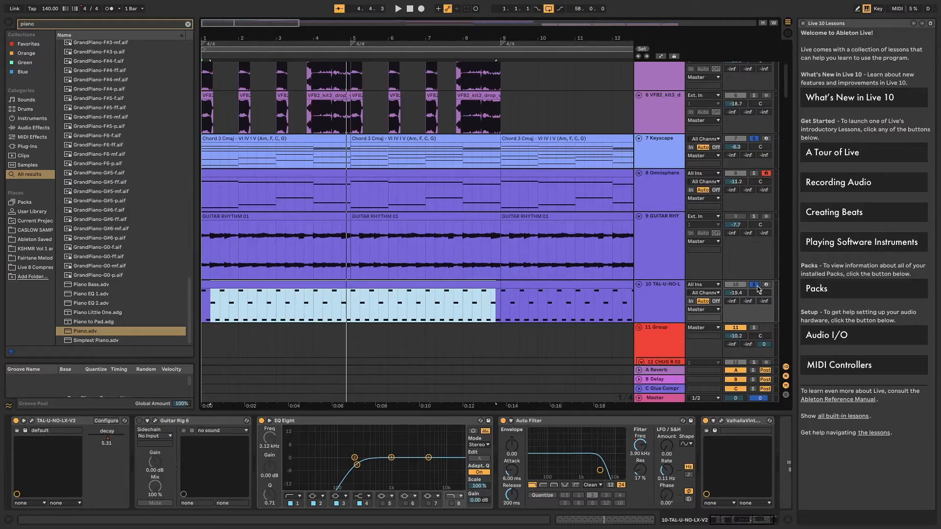
Turn off the TAL-U-NO-LX solo and play the drop layers together from bar 1
{"action": "left_click", "coordinate": [756, 285]}
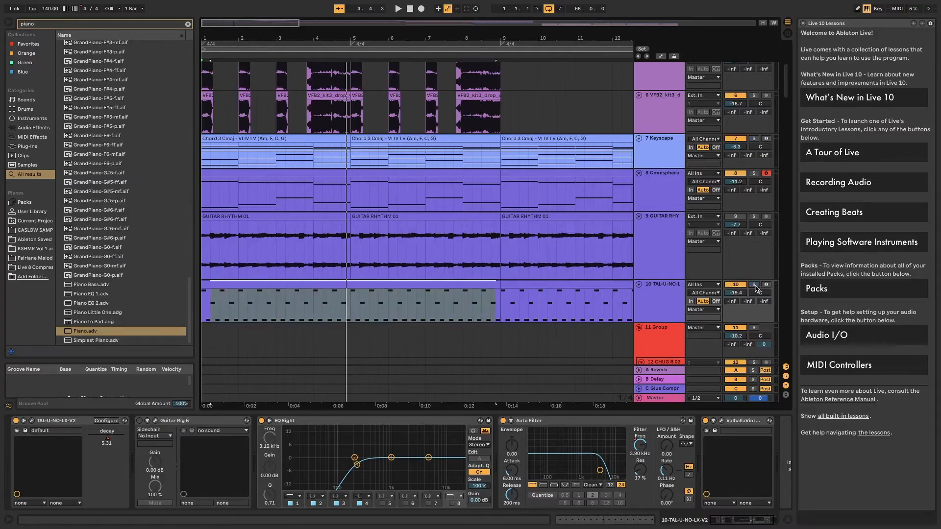
{"action": "scroll", "coordinate": [234, 239], "scroll_direction": "up", "scroll_amount": 1}
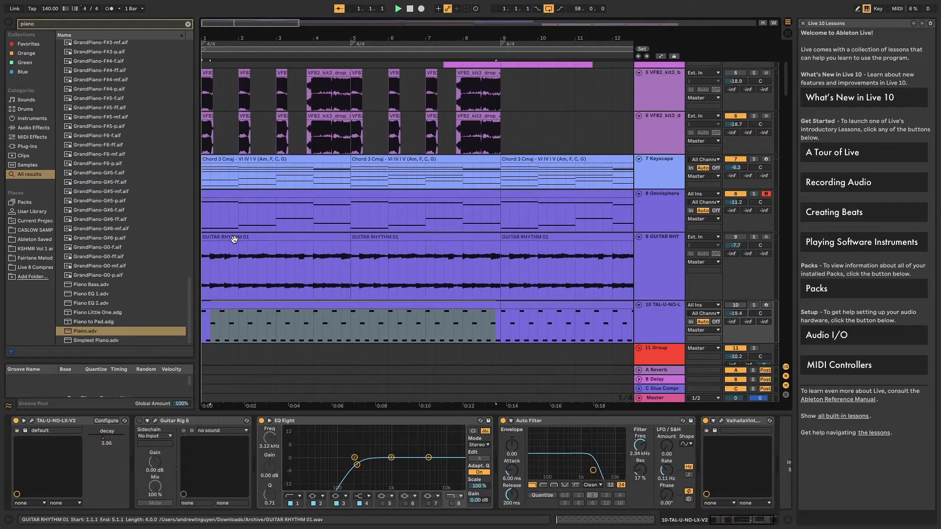
{"action": "key", "text": "space"}
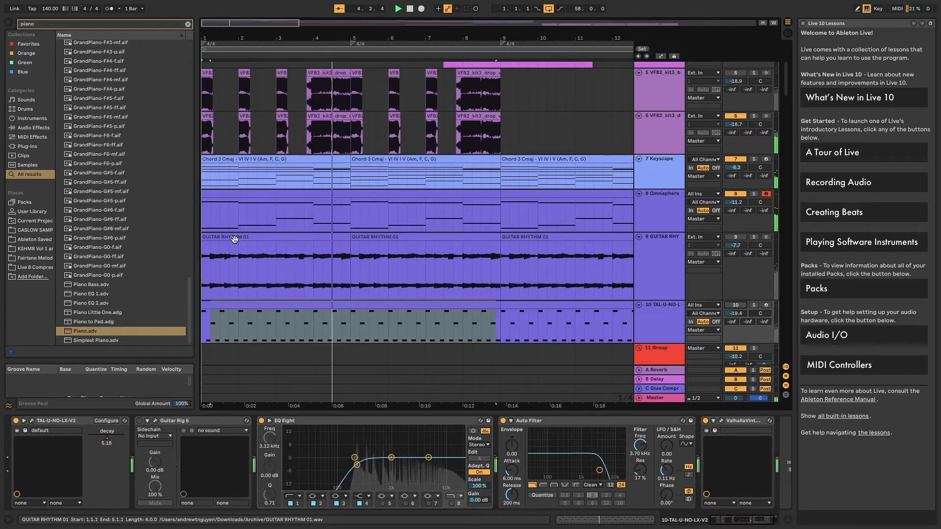
{"action": "left_click", "coordinate": [245, 241]}
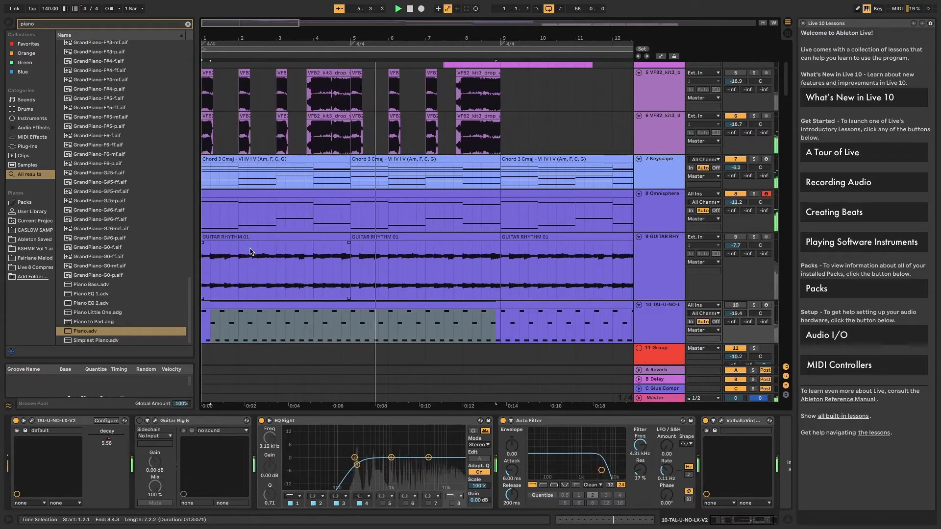
{"action": "scroll", "coordinate": [259, 252], "scroll_direction": "down", "scroll_amount": 1}
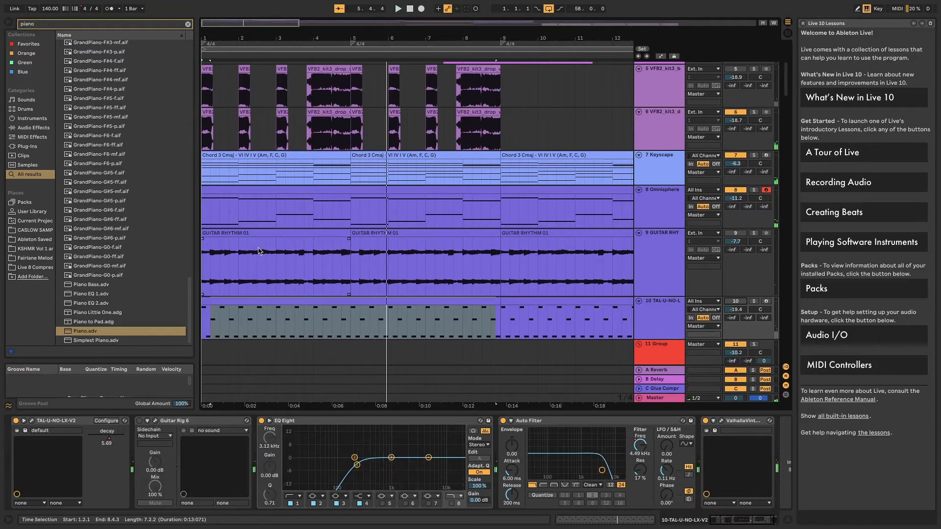
{"action": "scroll", "coordinate": [281, 244], "scroll_direction": "up", "scroll_amount": 3}
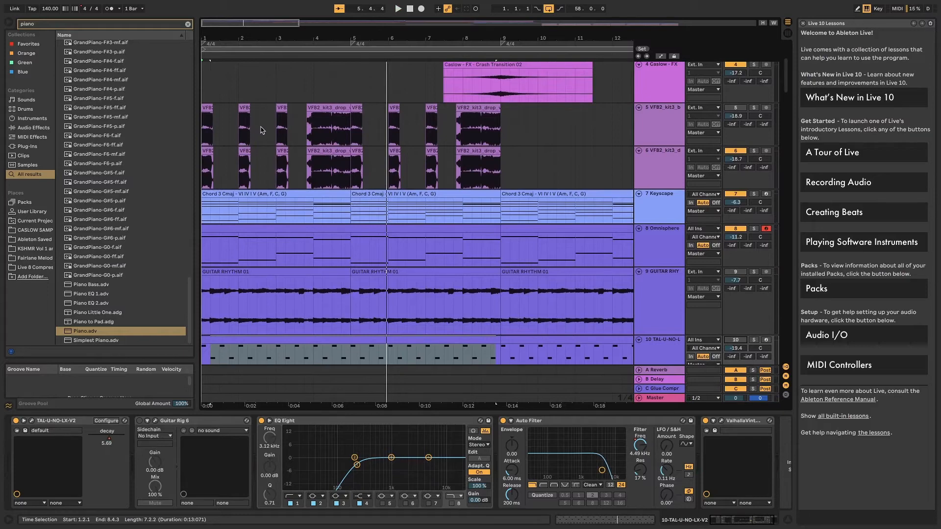
Review the stacked vocal, chord, Omnisphere and guitar tracks, ending on the TAL-U-NO-LX track's device chain
{"action": "scroll", "coordinate": [261, 130], "scroll_direction": "down", "scroll_amount": 1}
{"action": "scroll", "coordinate": [261, 130], "scroll_direction": "down", "scroll_amount": 1}
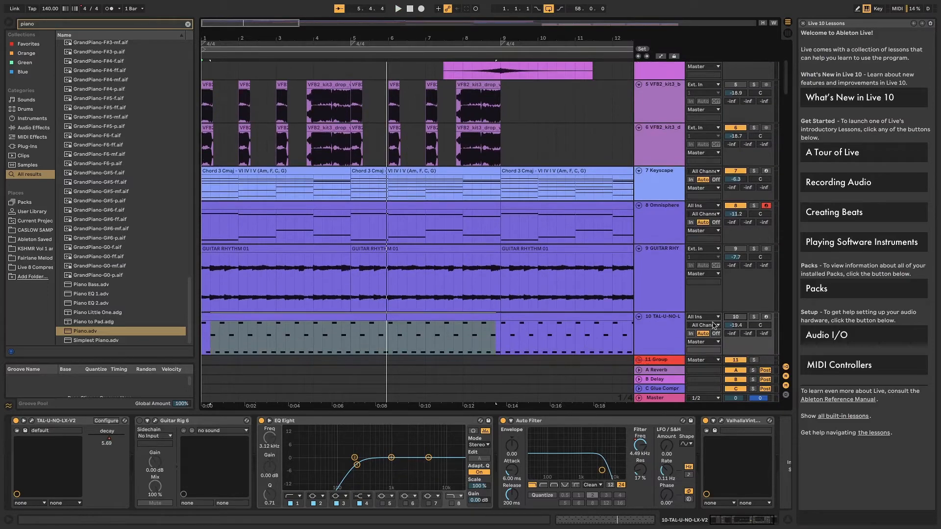
{"action": "scroll", "coordinate": [663, 307], "scroll_direction": "up", "scroll_amount": 1}
{"action": "left_click", "coordinate": [213, 111]}
{"action": "scroll", "coordinate": [248, 161], "scroll_direction": "down", "scroll_amount": 1}
{"action": "scroll", "coordinate": [338, 248], "scroll_direction": "down", "scroll_amount": 3}
{"action": "scroll", "coordinate": [324, 377], "scroll_direction": "up", "scroll_amount": 6}
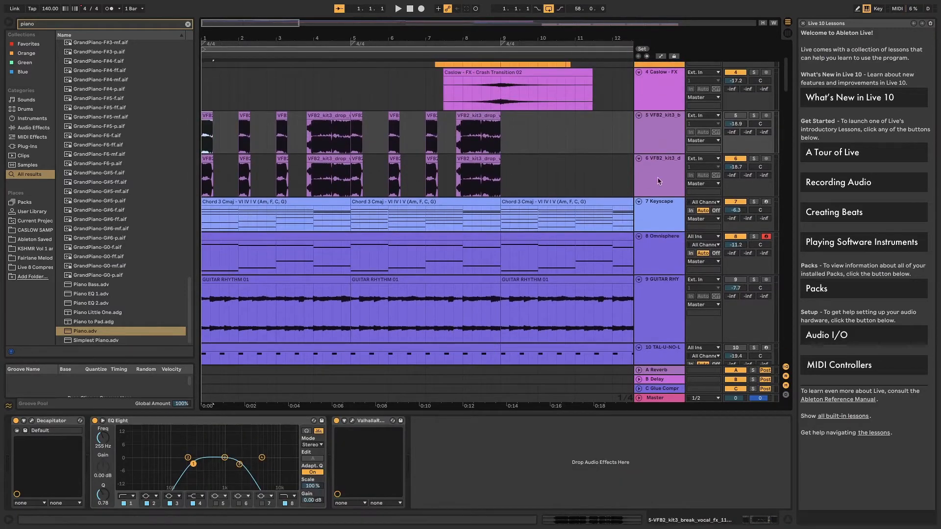
{"action": "left_click", "coordinate": [658, 182]}
{"action": "scroll", "coordinate": [657, 188], "scroll_direction": "down", "scroll_amount": 6}
{"action": "left_click", "coordinate": [650, 273]}
{"action": "left_click", "coordinate": [663, 316]}
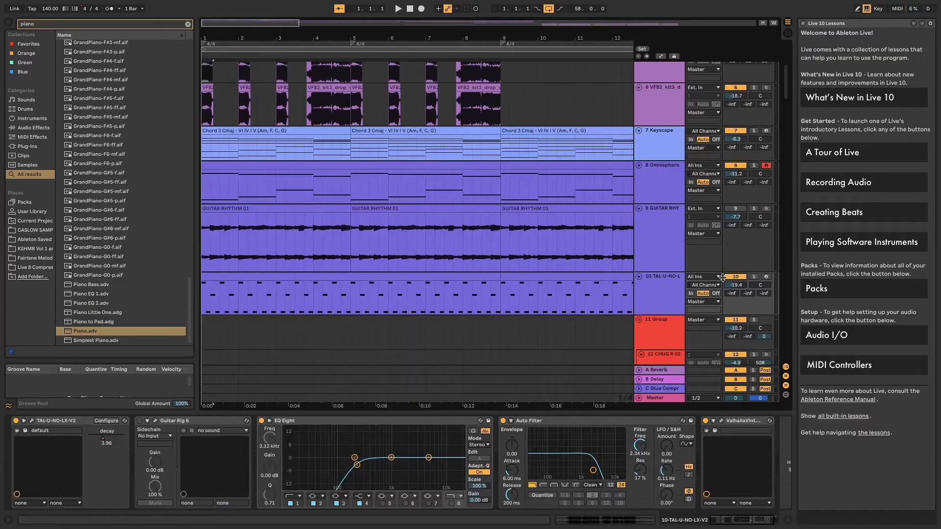
Show the arrangement's automation and display the Auto Filter Frequency envelope on the TAL-U-NO-LX track
{"action": "left_click", "coordinate": [417, 339]}
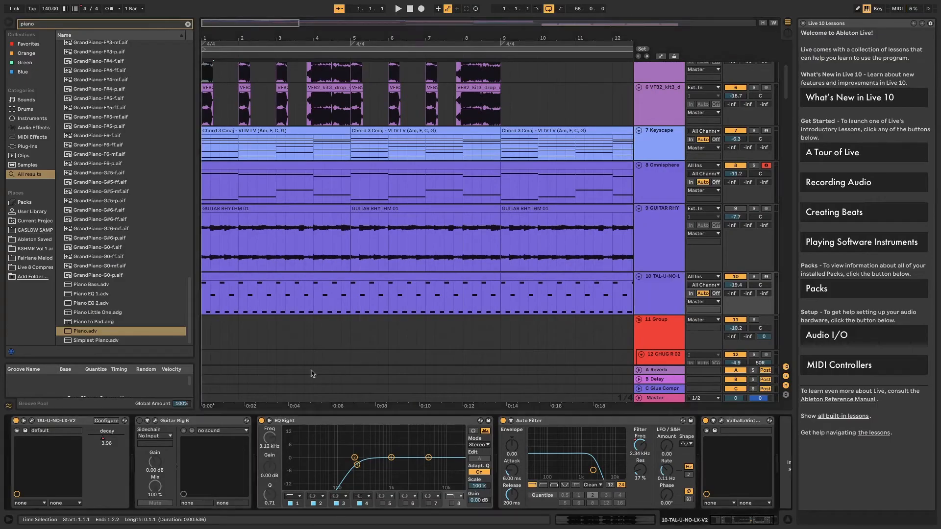
{"action": "key", "text": "a"}
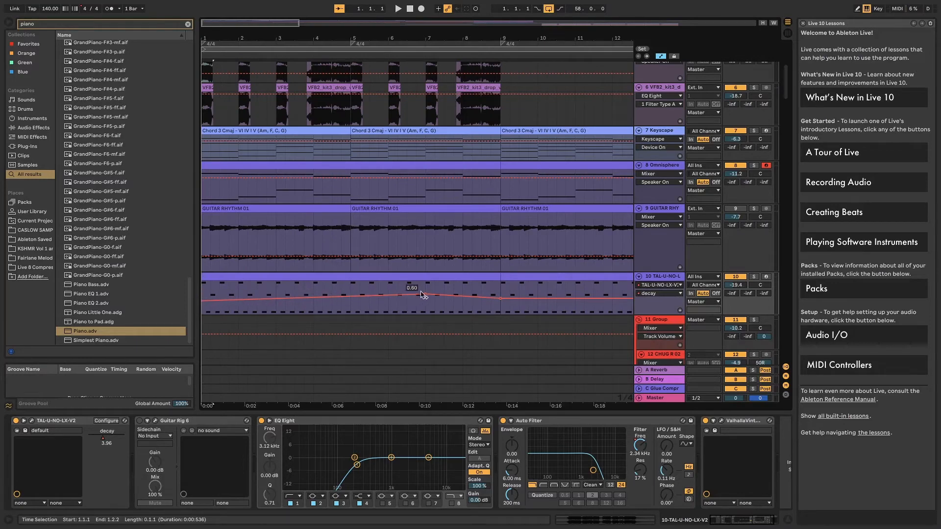
{"action": "left_click", "coordinate": [681, 293]}
{"action": "left_click", "coordinate": [680, 293]}
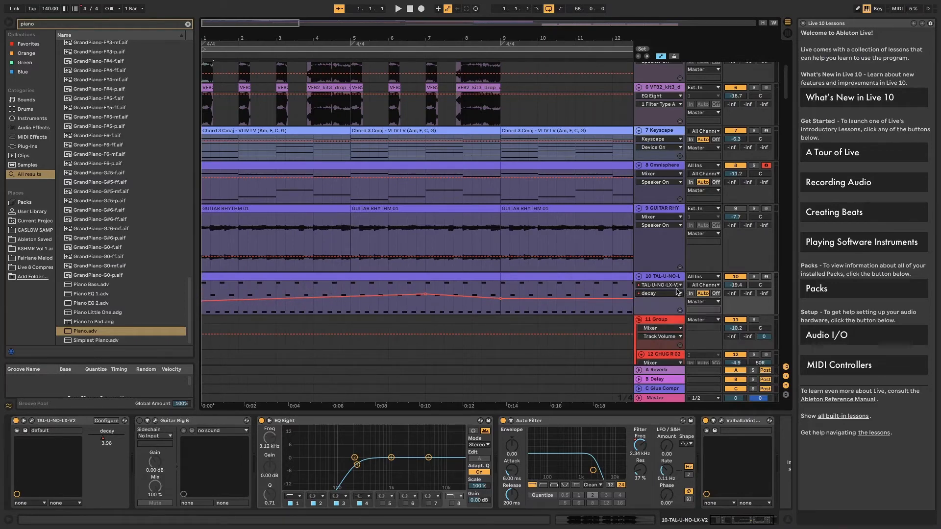
{"action": "left_click", "coordinate": [680, 285]}
{"action": "left_click", "coordinate": [657, 322]}
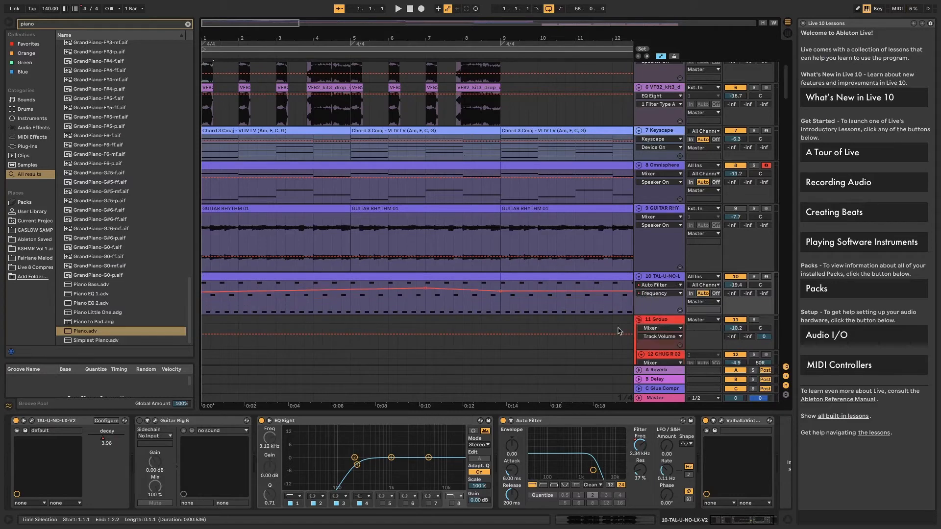
Play the drop from bar 1 and solo the TAL-U-NO-LX arpeggio to hear its automation
{"action": "key", "text": "space"}
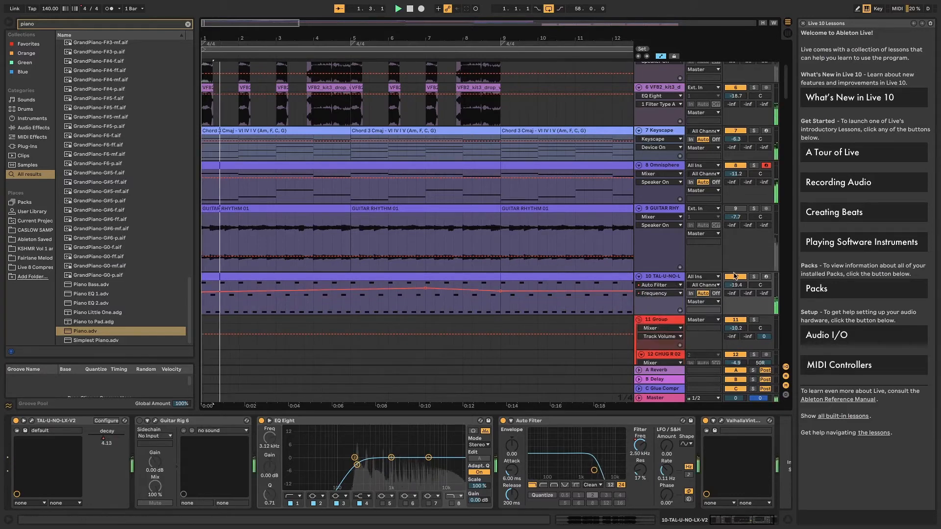
{"action": "left_click", "coordinate": [754, 276]}
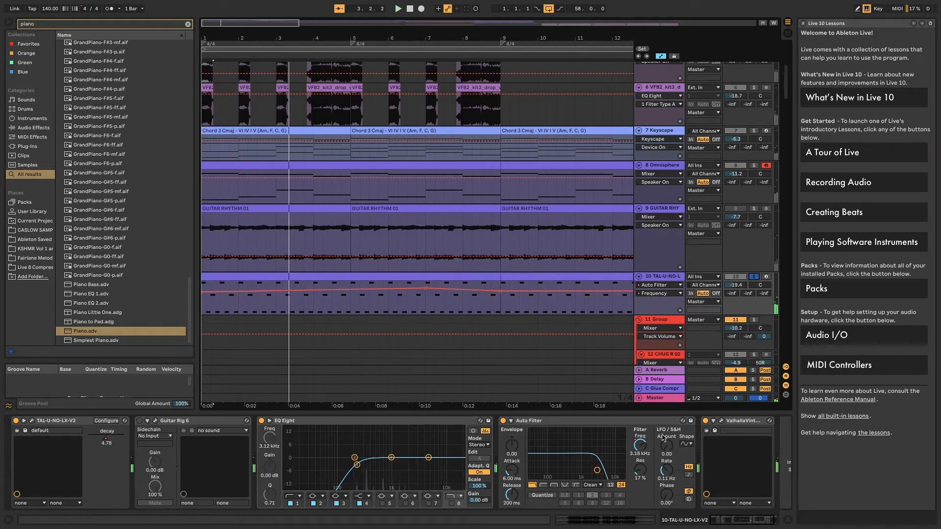
Delete the Auto Filter Frequency and decay automation on the TAL-U-NO-LX track, and play the drop without them
{"action": "right_click", "coordinate": [644, 446]}
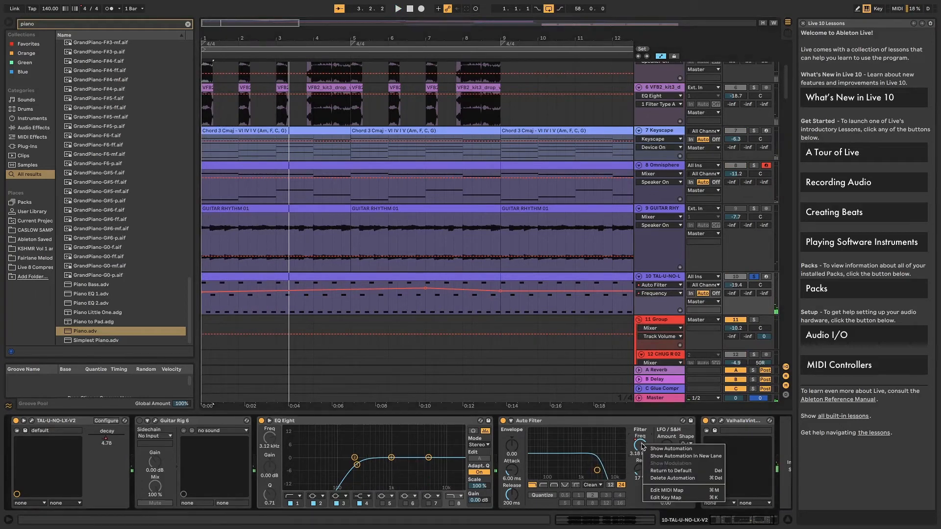
{"action": "left_click", "coordinate": [672, 478]}
{"action": "left_click", "coordinate": [657, 285]}
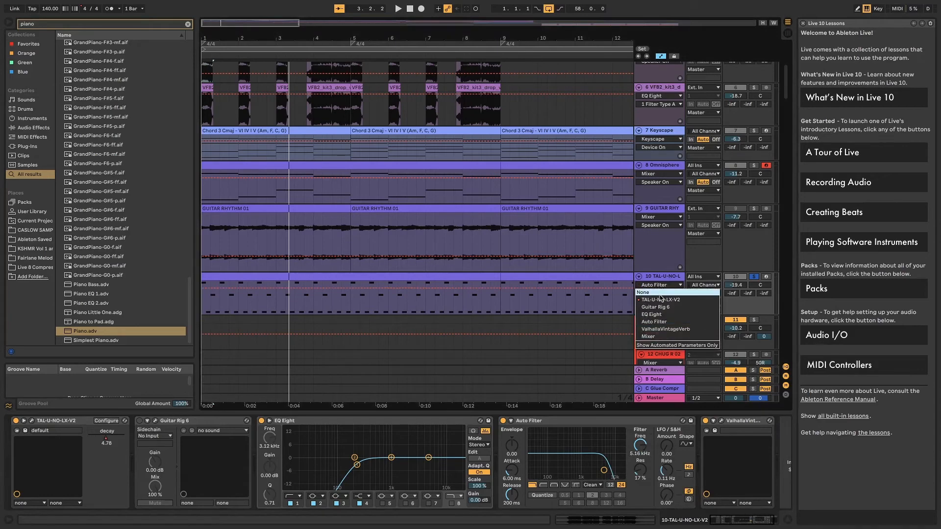
{"action": "left_click", "coordinate": [659, 299]}
{"action": "right_click", "coordinate": [105, 437]}
{"action": "left_click", "coordinate": [133, 468]}
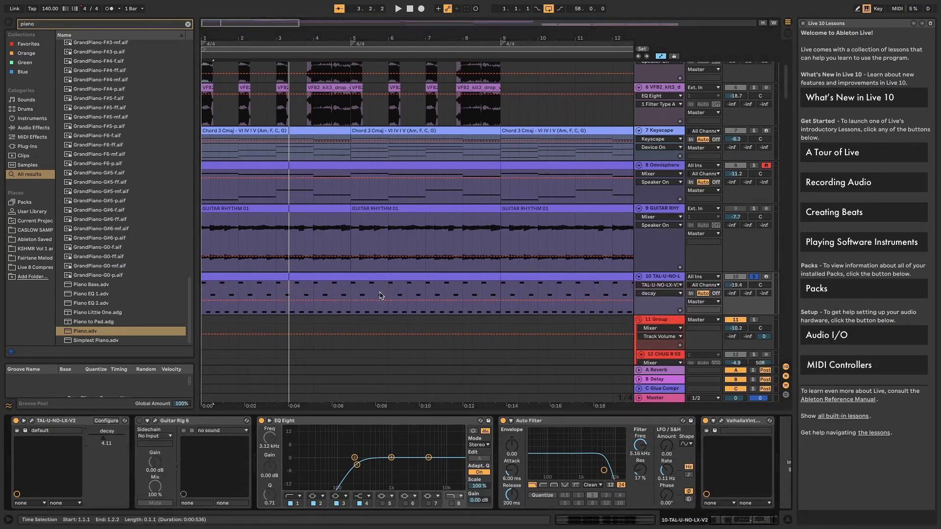
{"action": "key", "text": "space"}
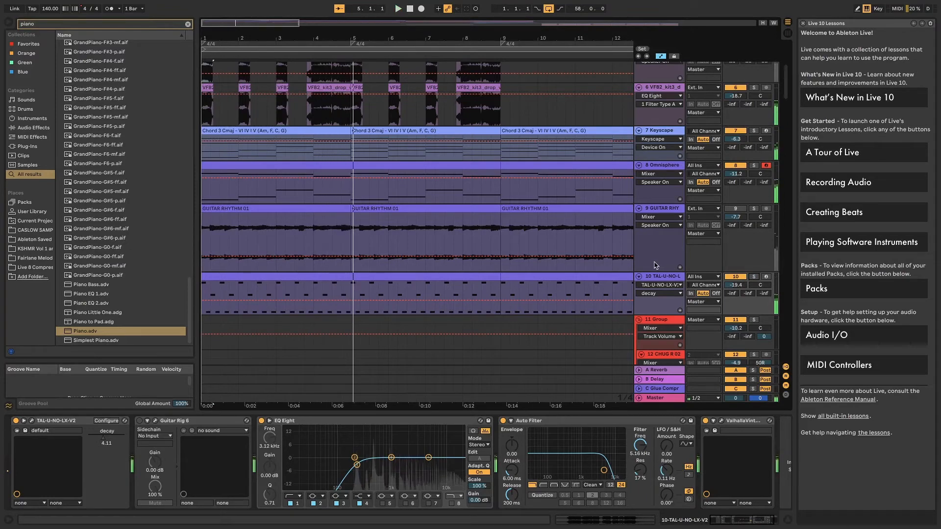
Undo the deletion of the Frequency and decay automation and play the drop with both envelopes active
{"action": "key", "text": "super+z"}
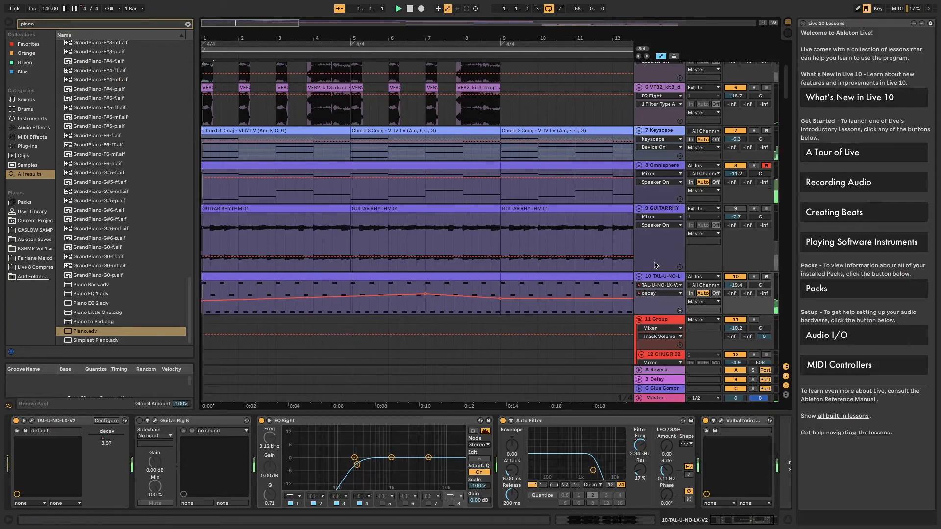
{"action": "key", "text": "space"}
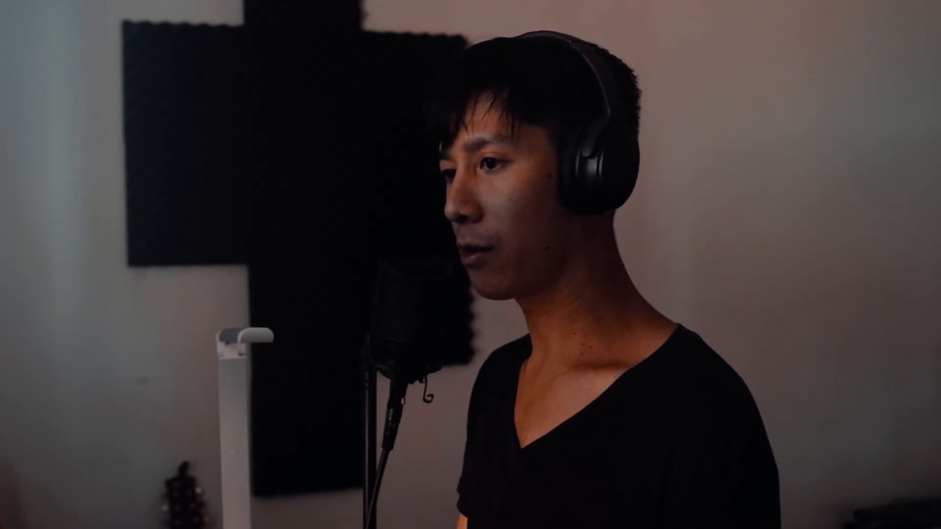
Inspect the TAL-U-NO-LX synth's BRS Brass 2 FMR preset and its FMR Presets Bank categories, and close the plug-in window
{"action": "left_click", "coordinate": [32, 421]}
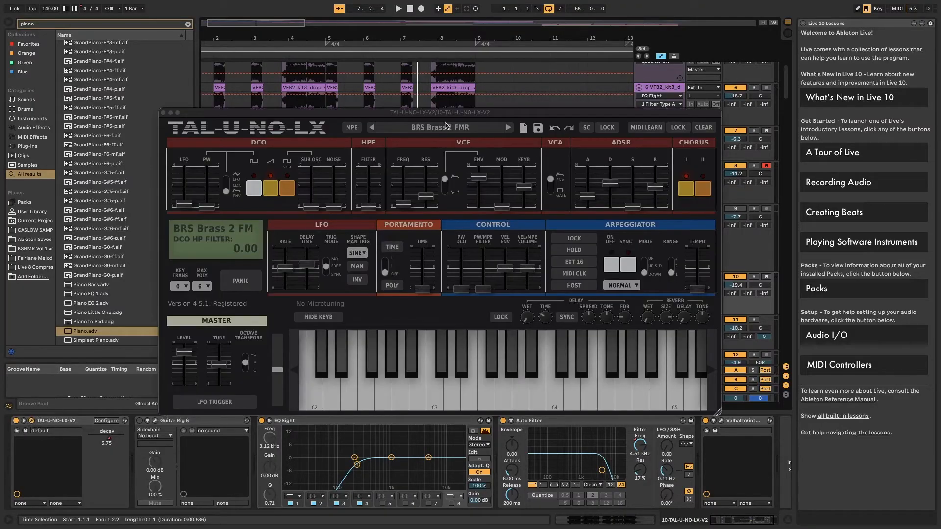
{"action": "left_click", "coordinate": [444, 130]}
{"action": "mouse_move", "coordinate": [466, 276]}
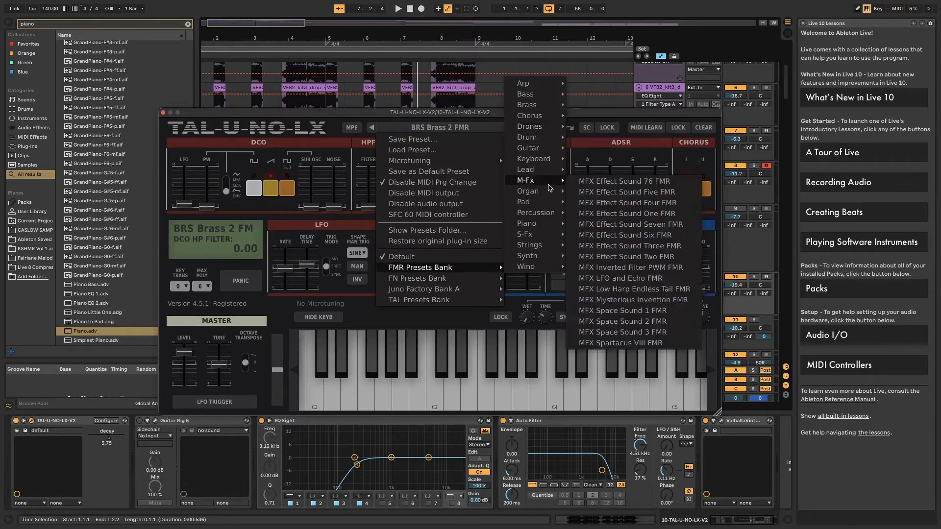
{"action": "mouse_move", "coordinate": [539, 127]}
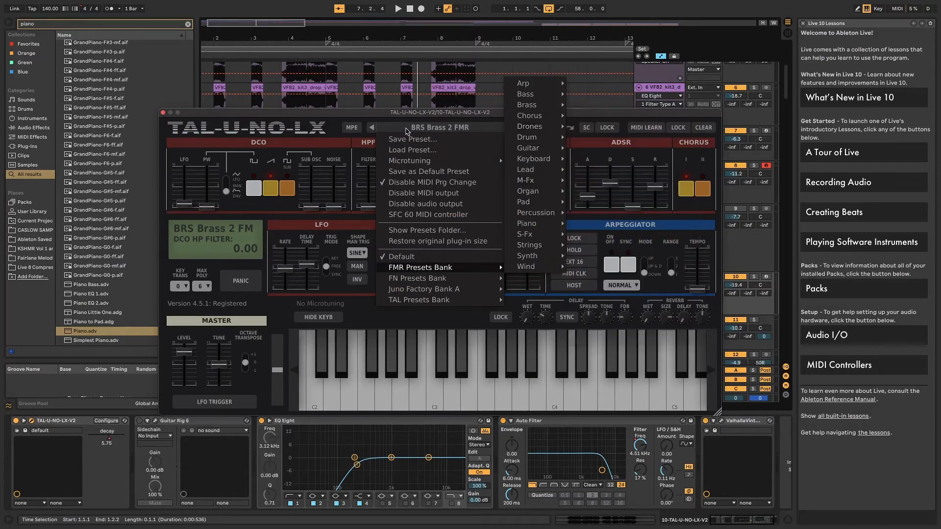
{"action": "left_click", "coordinate": [425, 117]}
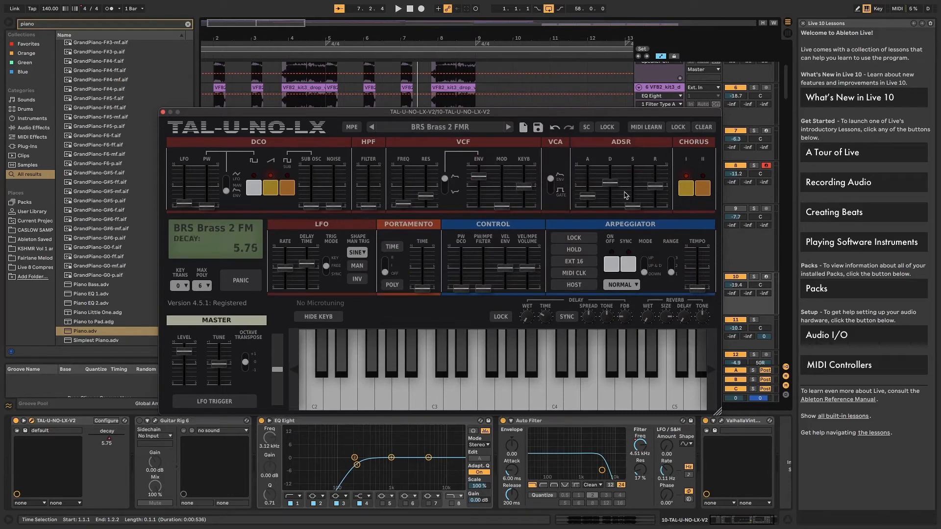
{"action": "left_click", "coordinate": [163, 113]}
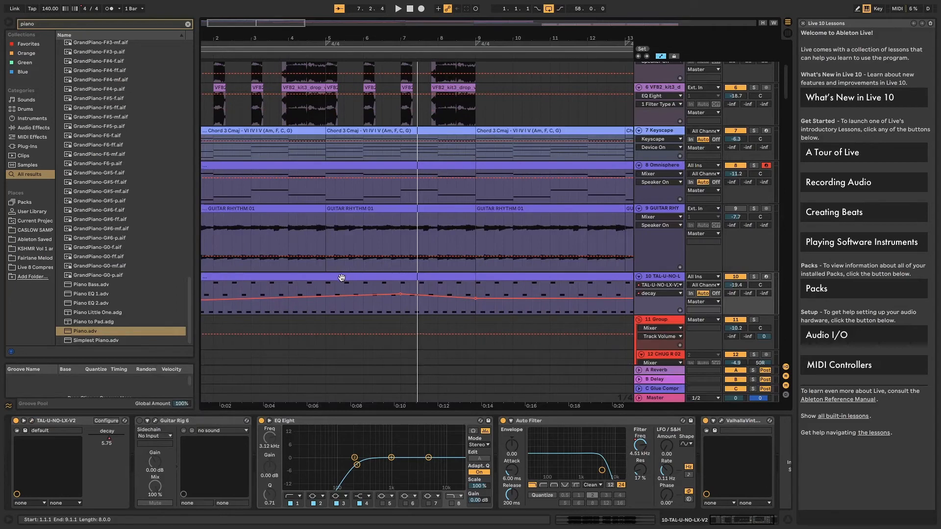
Inspect the ValhallaVintageVerb reverb settings on the TAL-U-NO-LX track and close the plug-in window
{"action": "scroll", "coordinate": [342, 278], "scroll_direction": "up", "scroll_amount": 3}
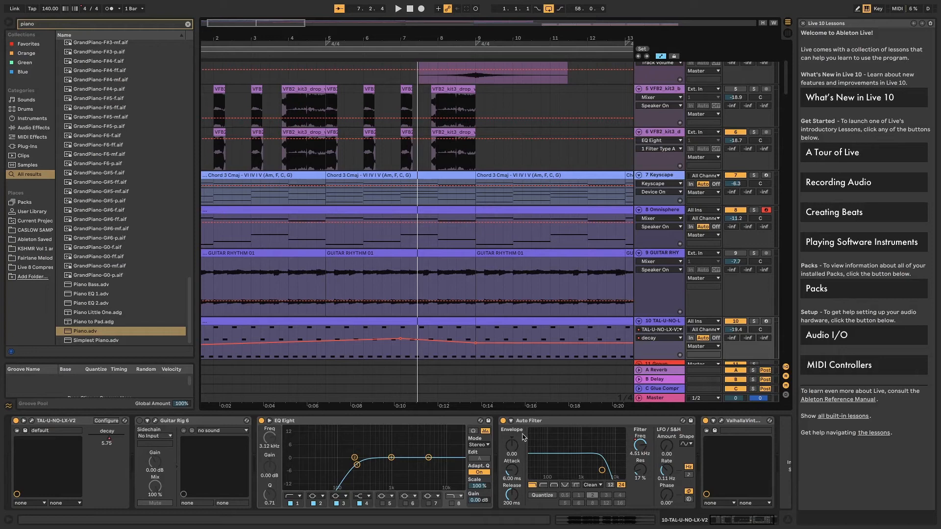
{"action": "left_click", "coordinate": [721, 421]}
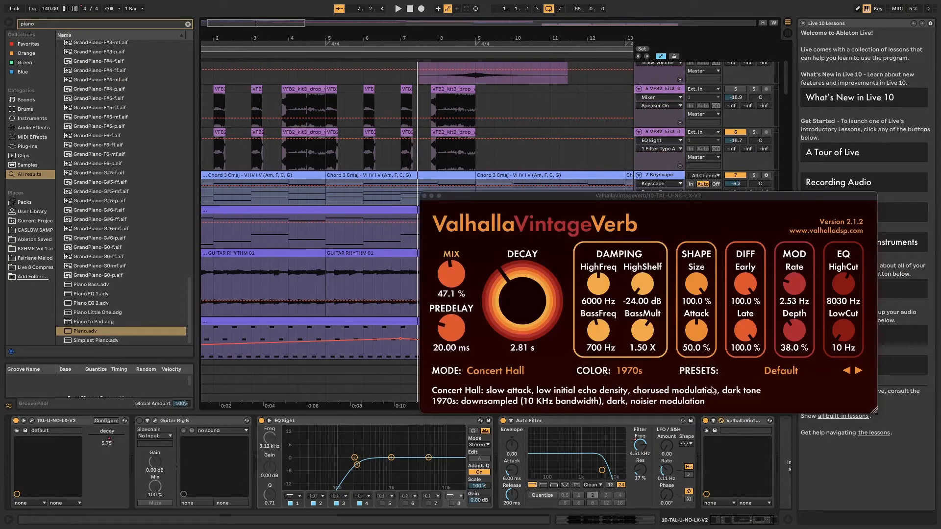
{"action": "left_click", "coordinate": [425, 196]}
{"action": "scroll", "coordinate": [417, 209], "scroll_direction": "down", "scroll_amount": 3}
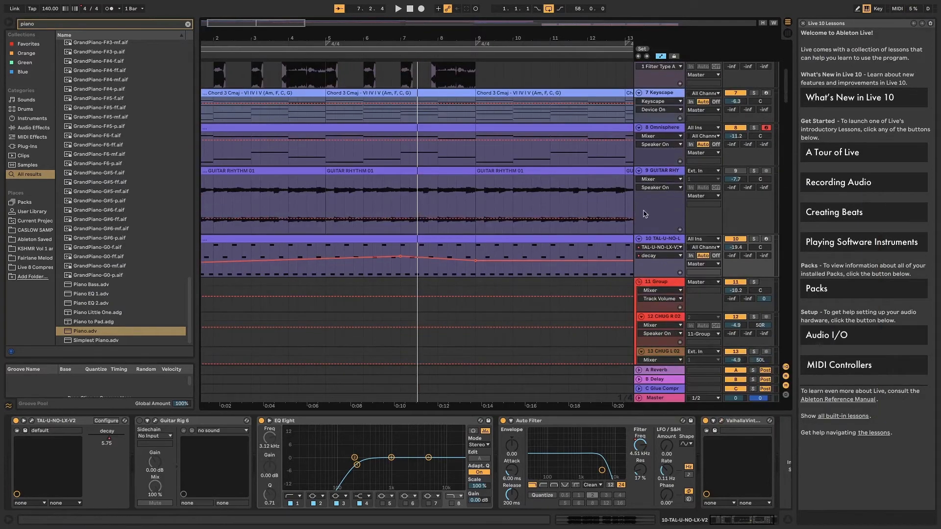
{"action": "scroll", "coordinate": [536, 232], "scroll_direction": "up", "scroll_amount": 1}
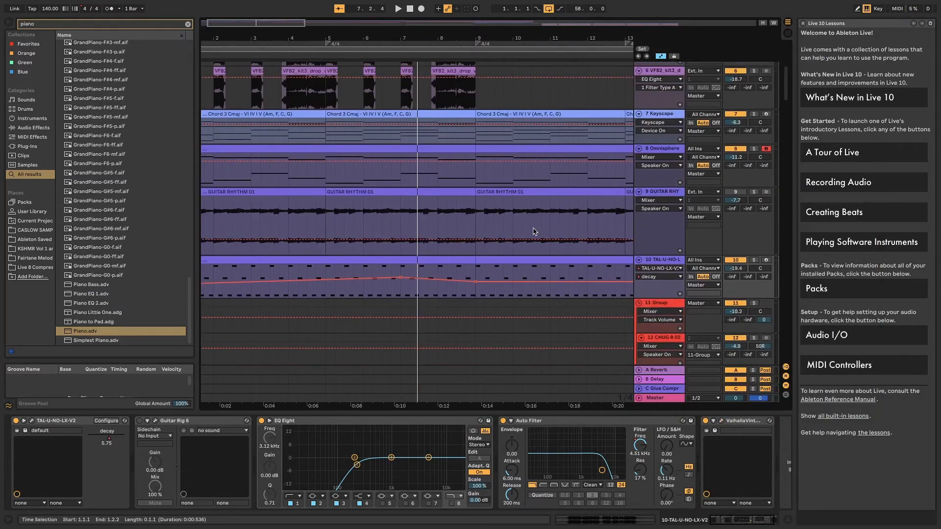
{"action": "scroll", "coordinate": [527, 226], "scroll_direction": "down", "scroll_amount": 2}
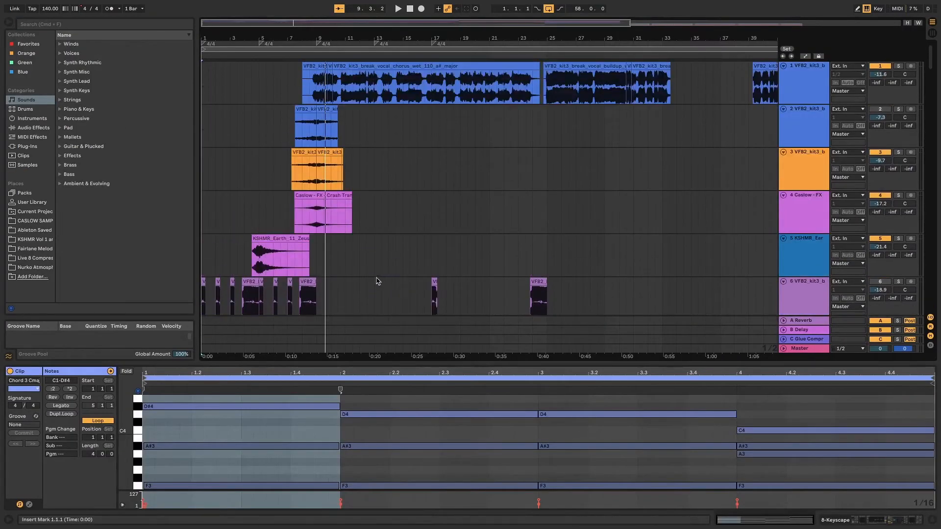
Play the KSHMR_Earth_11_Zeus door-closing clip soloed and set its track volume to -19.7 dB
{"action": "left_click", "coordinate": [276, 236]}
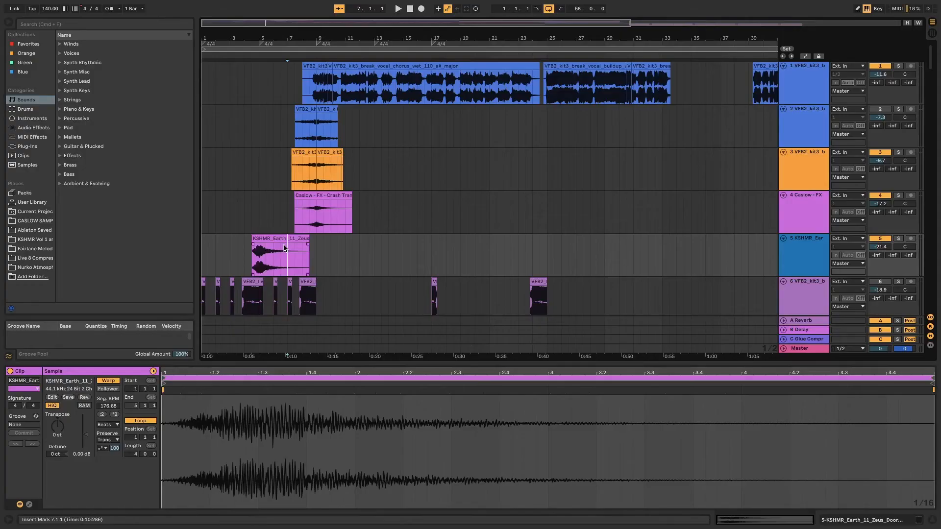
{"action": "left_click", "coordinate": [284, 238]}
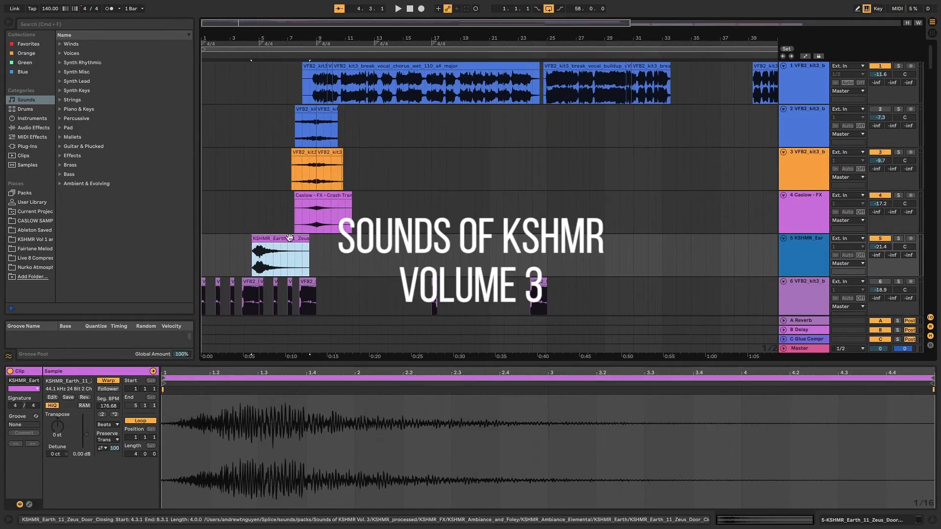
{"action": "left_click", "coordinate": [898, 238]}
{"action": "key", "text": "space"}
{"action": "left_click_drag", "start_coordinate": [881, 247], "coordinate": [880, 240]}
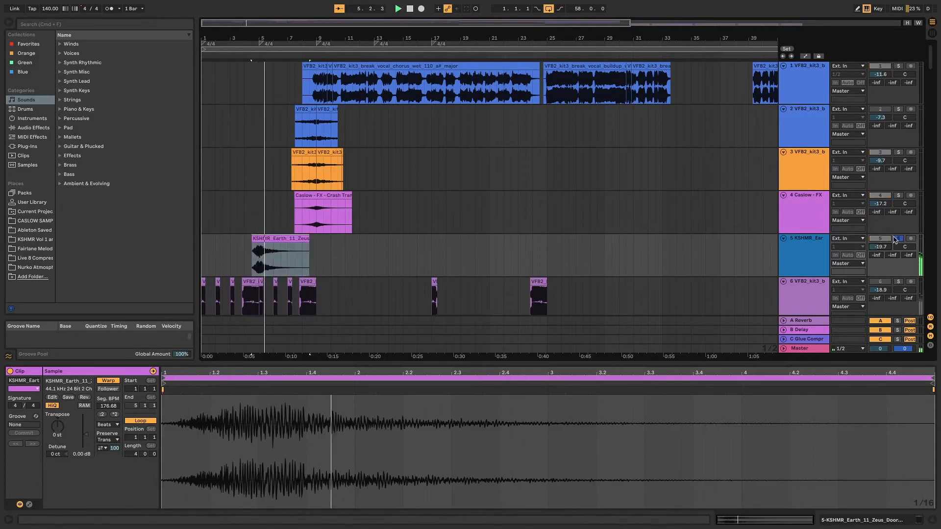
Look through the arrangement's tracks, from the KSHMR Earth effect and vocal chops to the chords, guitar, arpeggio and CHUG group
{"action": "scroll", "coordinate": [442, 255], "scroll_direction": "down", "scroll_amount": 10}
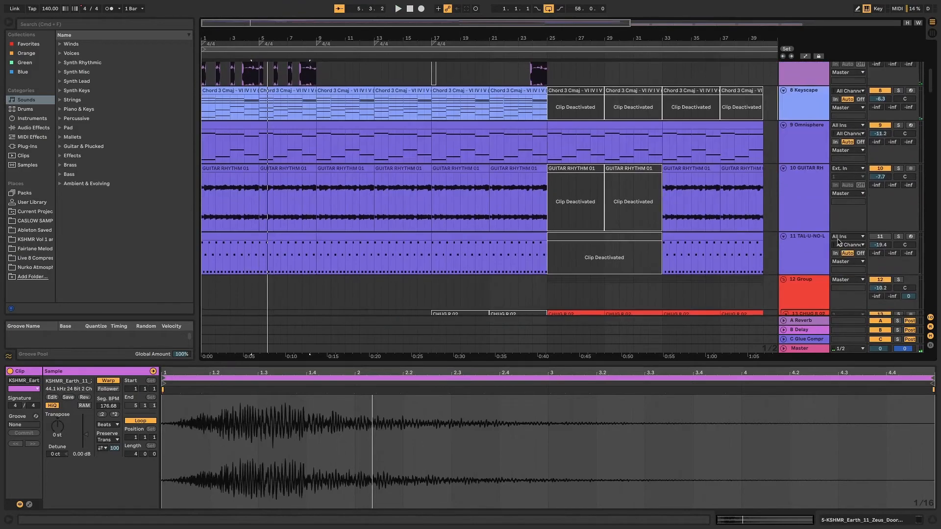
{"action": "scroll", "coordinate": [841, 246], "scroll_direction": "up", "scroll_amount": 1}
{"action": "left_click", "coordinate": [824, 214]}
{"action": "scroll", "coordinate": [265, 237], "scroll_direction": "down", "scroll_amount": 5}
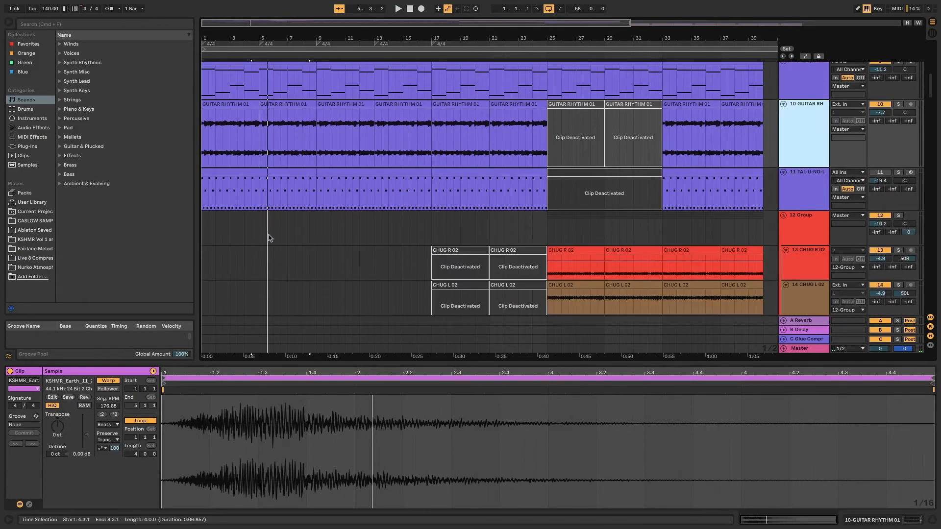
{"action": "scroll", "coordinate": [268, 237], "scroll_direction": "up", "scroll_amount": 14}
{"action": "scroll", "coordinate": [269, 240], "scroll_direction": "down", "scroll_amount": 7}
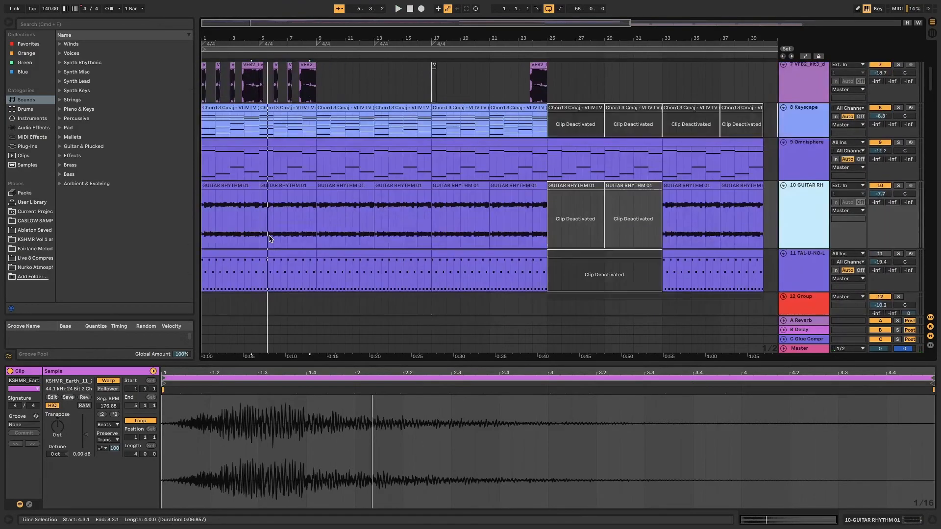
{"action": "scroll", "coordinate": [268, 239], "scroll_direction": "up", "scroll_amount": 3}
{"action": "scroll", "coordinate": [269, 239], "scroll_direction": "up", "scroll_amount": 1}
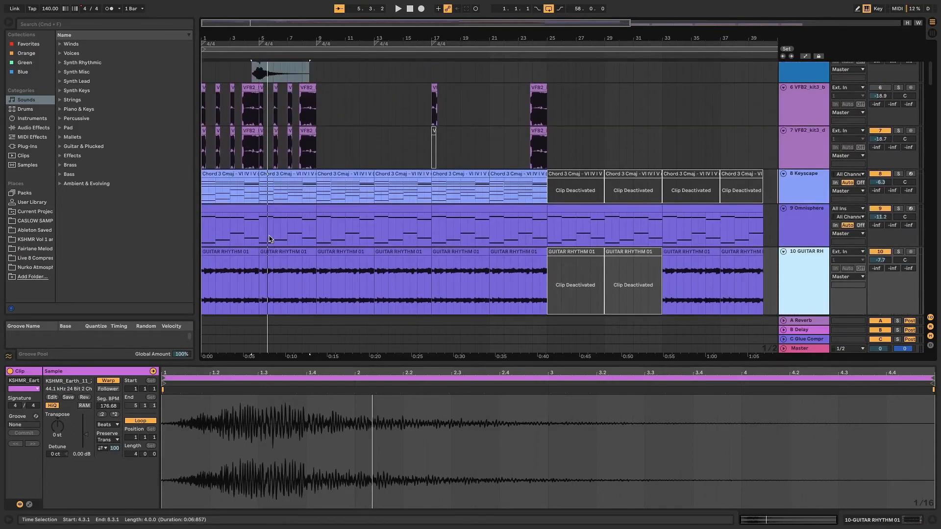
{"action": "scroll", "coordinate": [273, 240], "scroll_direction": "down", "scroll_amount": 3}
{"action": "scroll", "coordinate": [274, 240], "scroll_direction": "up", "scroll_amount": 2}
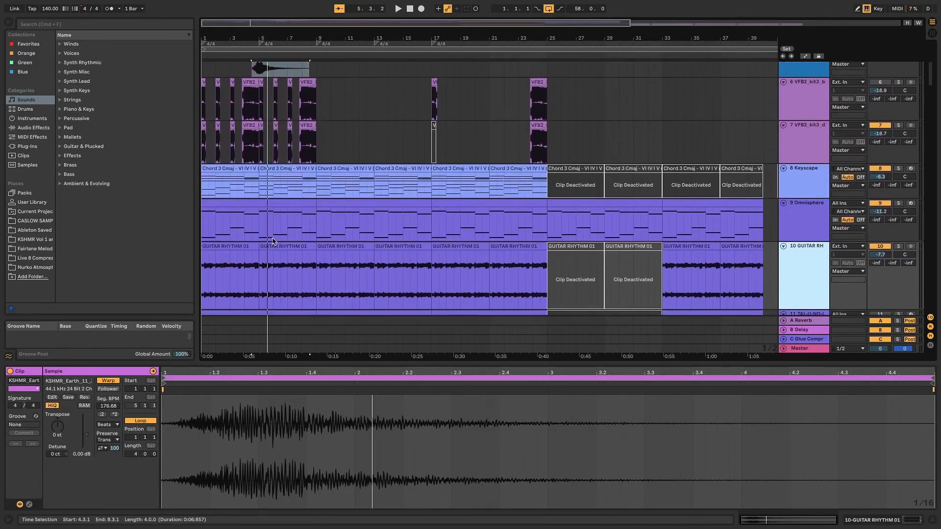
{"action": "scroll", "coordinate": [274, 240], "scroll_direction": "up", "scroll_amount": 3}
{"action": "scroll", "coordinate": [273, 218], "scroll_direction": "down", "scroll_amount": 5}
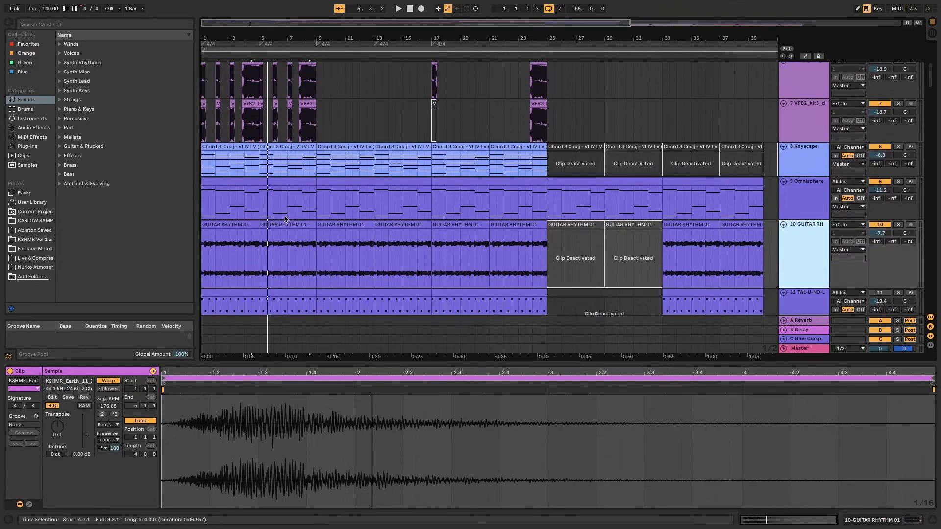
{"action": "scroll", "coordinate": [286, 219], "scroll_direction": "up", "scroll_amount": 8}
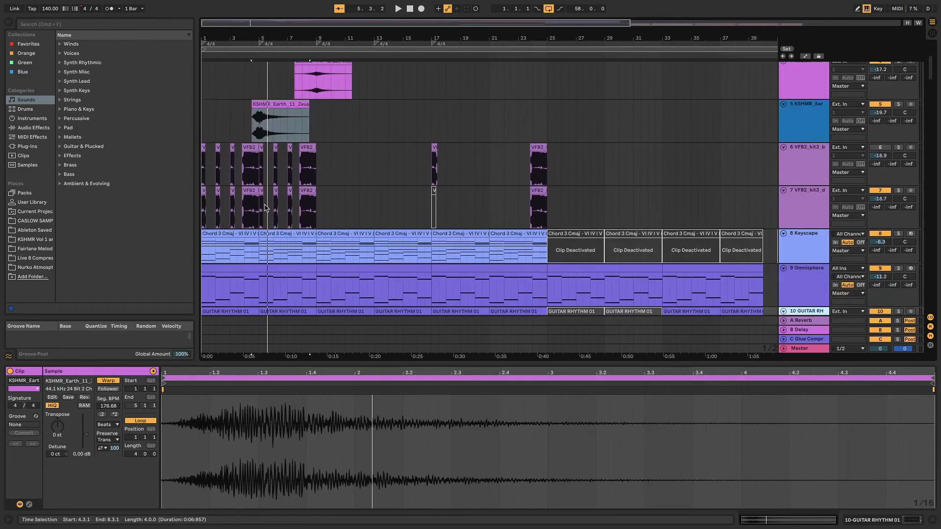
{"action": "left_click", "coordinate": [268, 194]}
{"action": "double_click", "coordinate": [268, 194]}
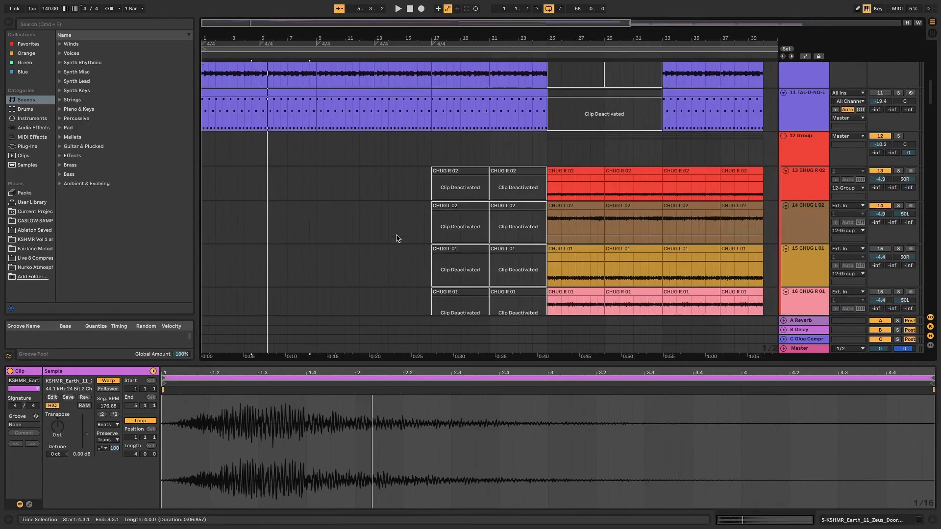
Select the one-bar Omnisphere clip at bar 4 on track 20 and play it soloed
{"action": "scroll", "coordinate": [398, 238], "scroll_direction": "down", "scroll_amount": 5}
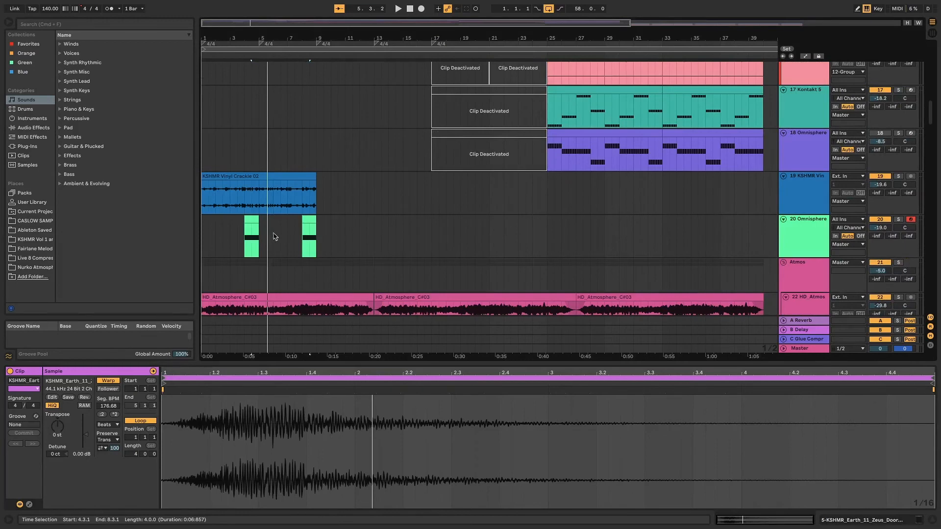
{"action": "left_click", "coordinate": [253, 218]}
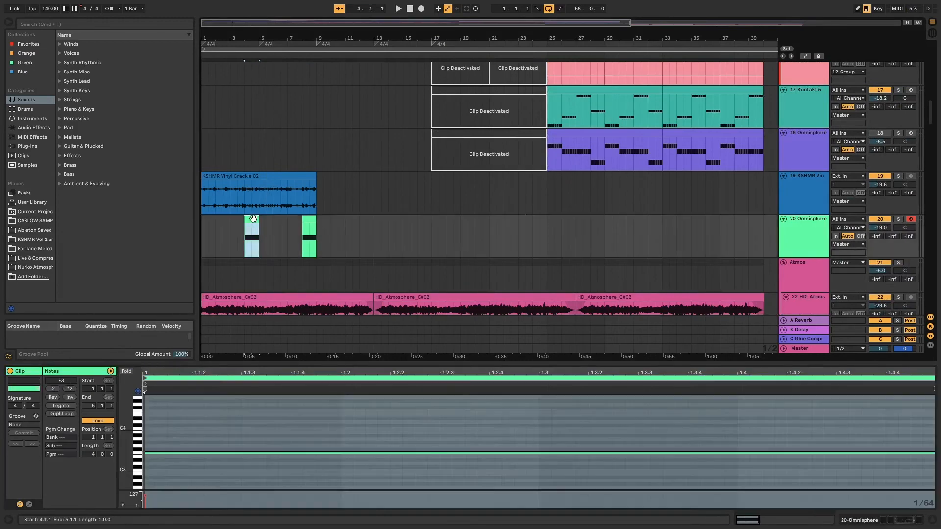
{"action": "left_click", "coordinate": [898, 220]}
{"action": "key", "text": "space"}
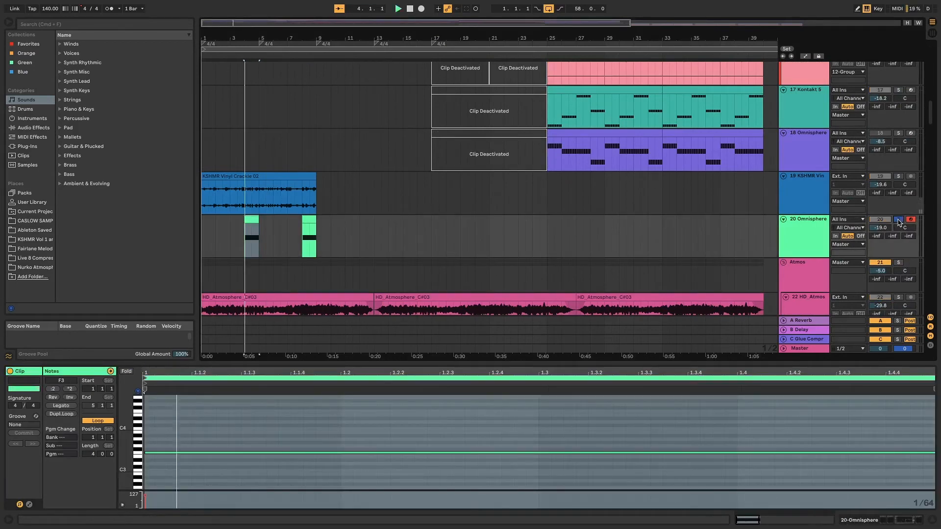
Open track 20's Omnisphere plug-in and browse the patch categories around the Haunted Harpsichord patch
{"action": "double_click", "coordinate": [802, 234]}
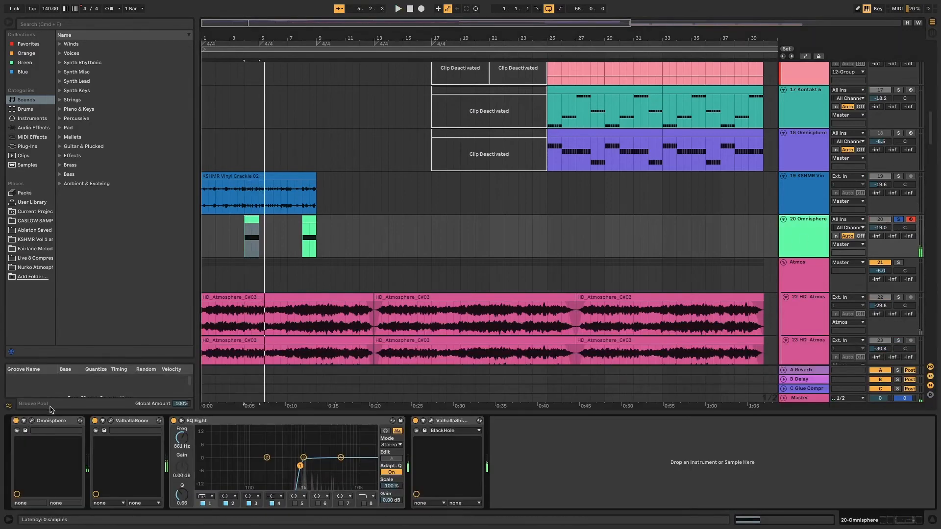
{"action": "left_click", "coordinate": [32, 420]}
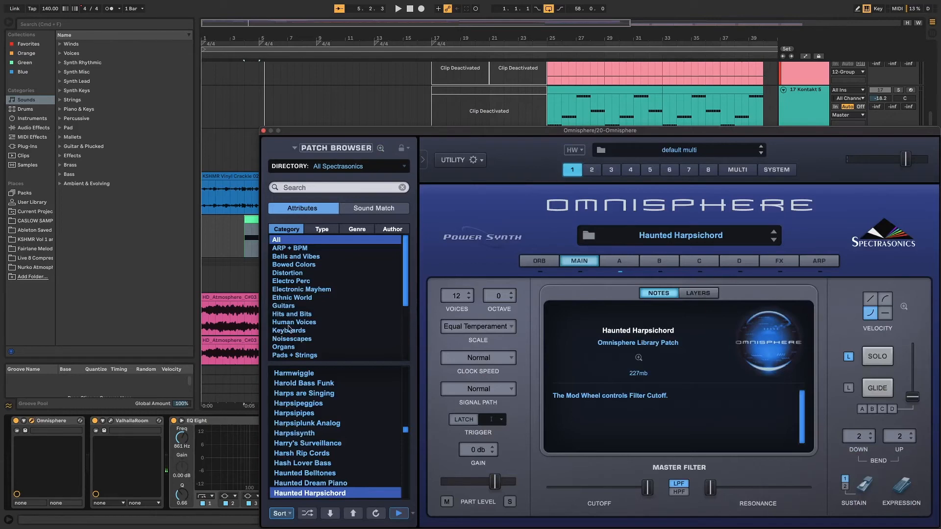
{"action": "scroll", "coordinate": [304, 333], "scroll_direction": "down", "scroll_amount": 5}
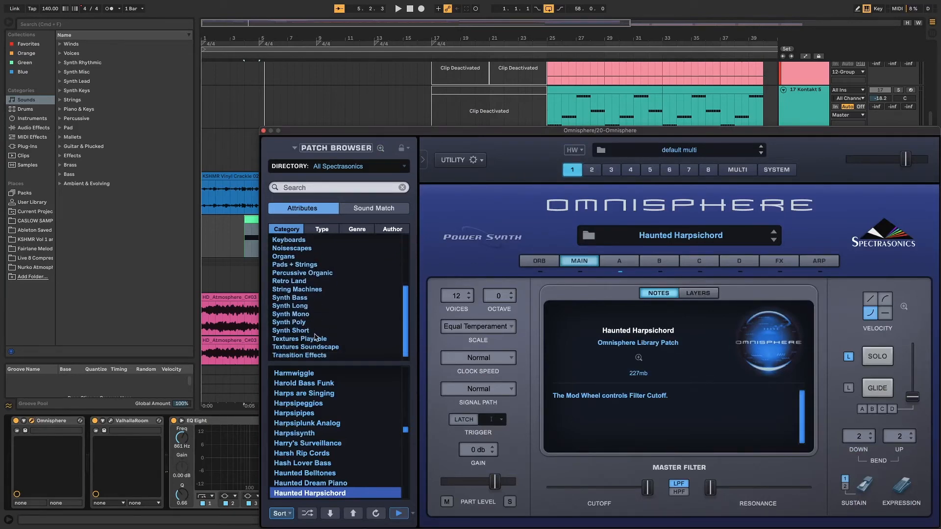
Filter the Omnisphere patches by the Textures Playable category, browse the list around Haunted Harpsichord, and close the plug-in
{"action": "scroll", "coordinate": [319, 342], "scroll_direction": "down", "scroll_amount": 1}
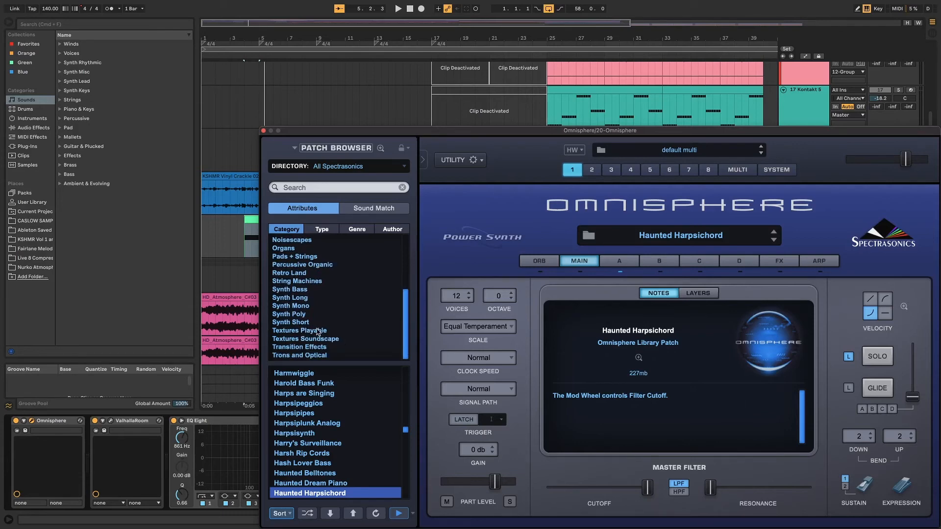
{"action": "left_click", "coordinate": [318, 332]}
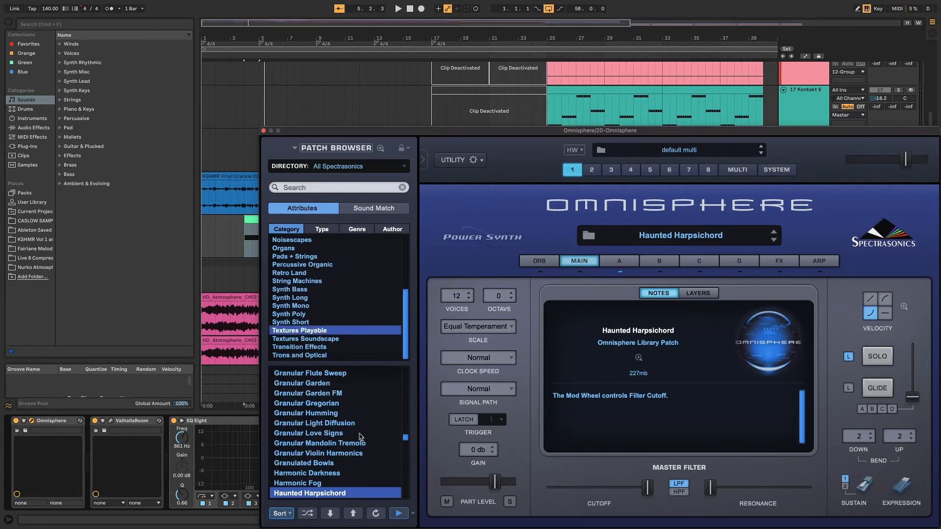
{"action": "scroll", "coordinate": [359, 437], "scroll_direction": "up", "scroll_amount": 5}
{"action": "scroll", "coordinate": [373, 439], "scroll_direction": "down", "scroll_amount": 2}
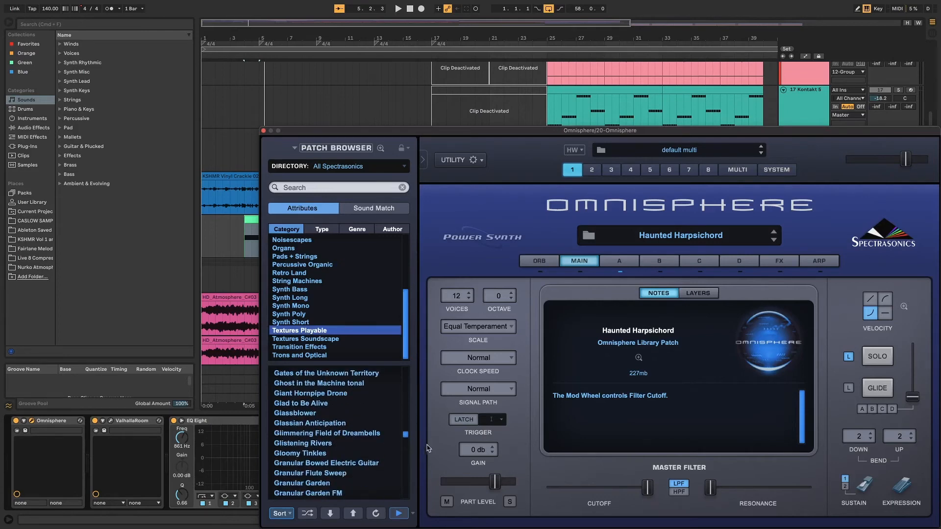
{"action": "left_click_drag", "start_coordinate": [407, 436], "coordinate": [407, 440]}
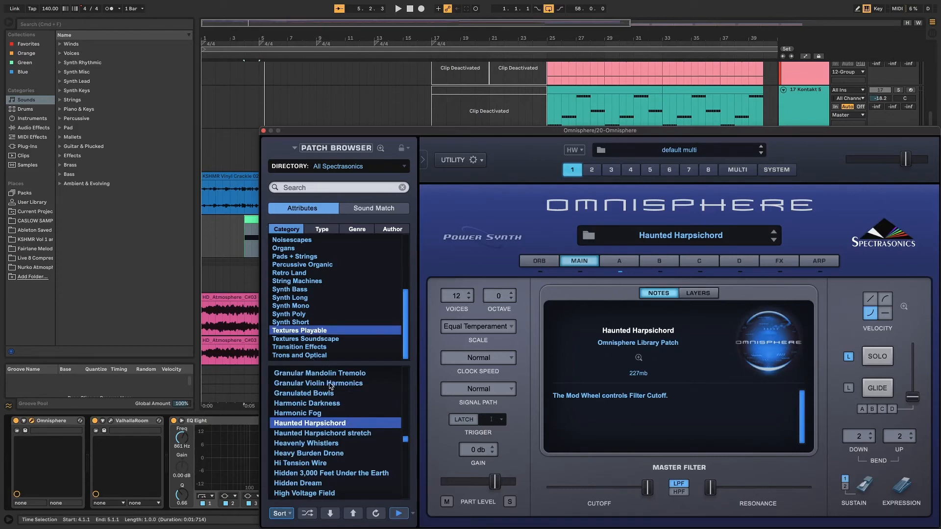
{"action": "scroll", "coordinate": [330, 386], "scroll_direction": "down", "scroll_amount": 4}
{"action": "scroll", "coordinate": [329, 385], "scroll_direction": "up", "scroll_amount": 2}
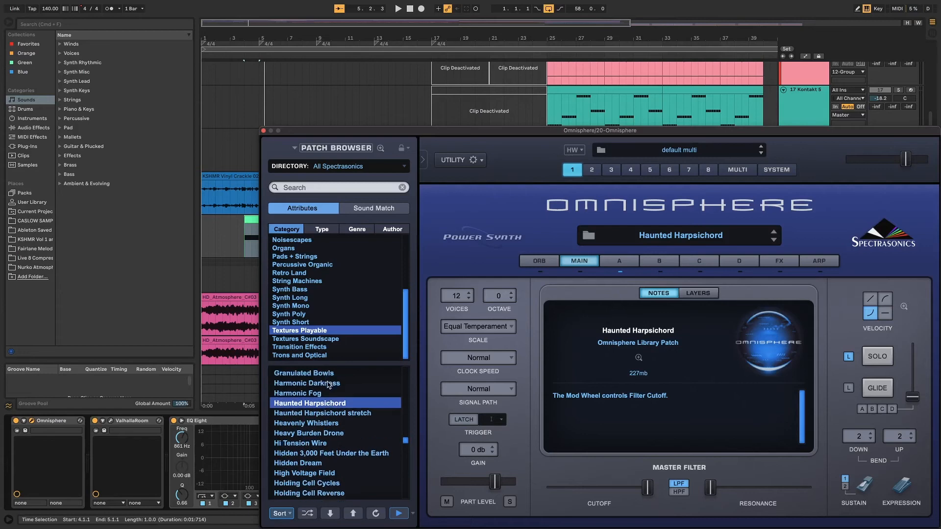
{"action": "scroll", "coordinate": [329, 385], "scroll_direction": "up", "scroll_amount": 3}
{"action": "scroll", "coordinate": [328, 382], "scroll_direction": "up", "scroll_amount": 2}
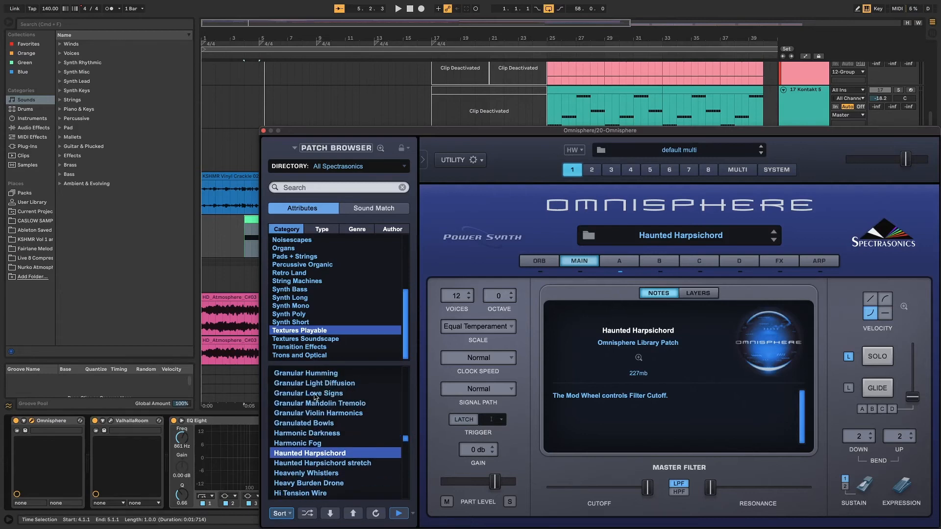
{"action": "scroll", "coordinate": [315, 397], "scroll_direction": "down", "scroll_amount": 2}
{"action": "left_click", "coordinate": [264, 131]}
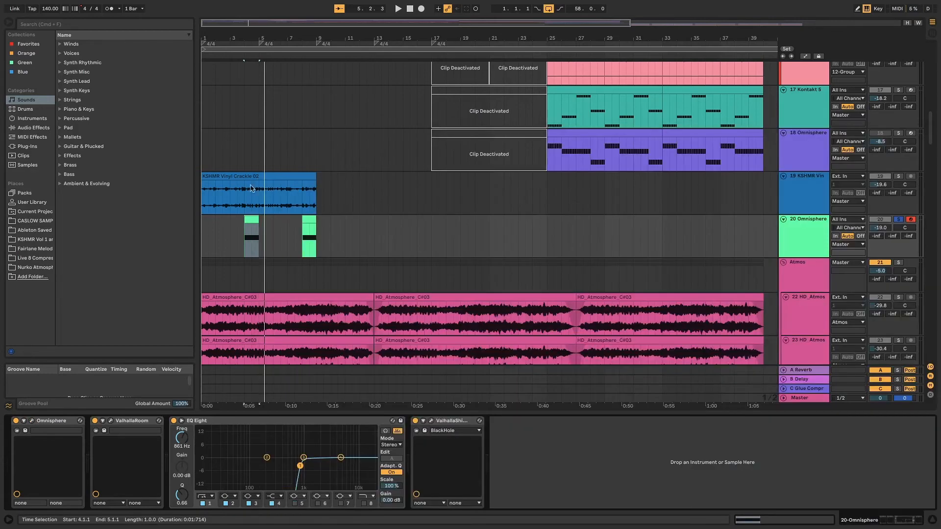
Inspect the ValhallaRoom, EQ Eight and ValhallaShimmer settings in track 20's effect chain
{"action": "left_click", "coordinate": [111, 421]}
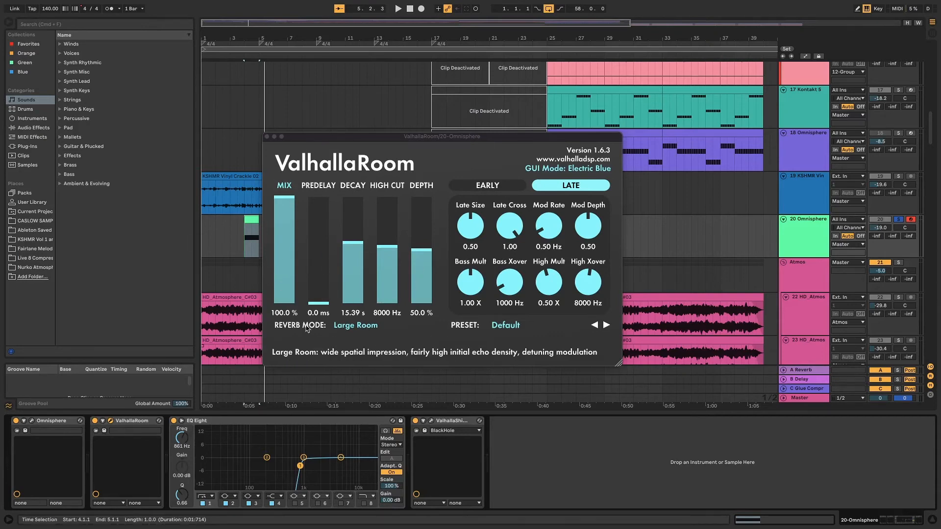
{"action": "left_click", "coordinate": [267, 138]}
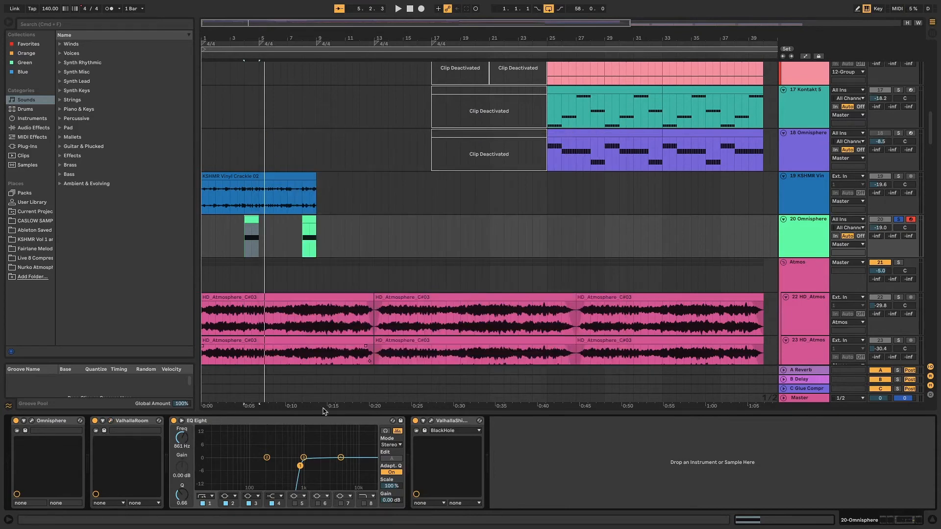
{"action": "left_click", "coordinate": [314, 423]}
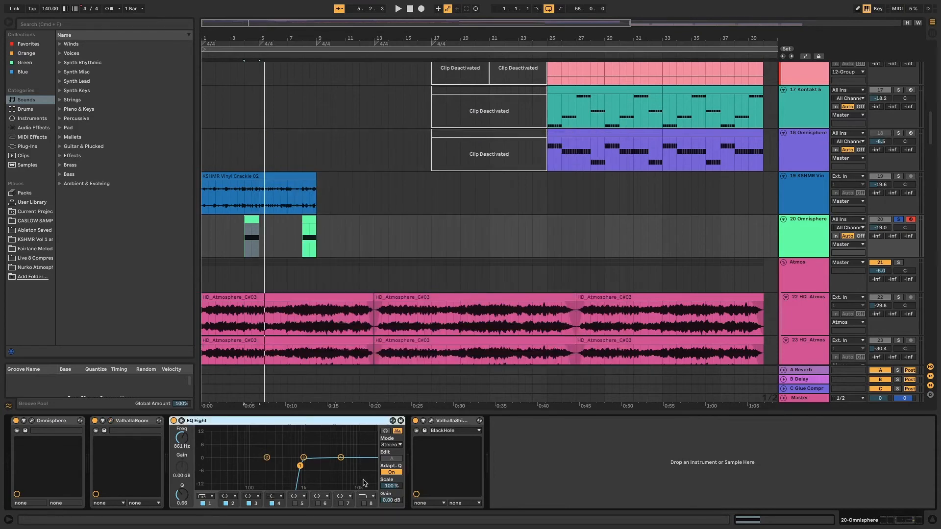
{"action": "left_click", "coordinate": [430, 422]}
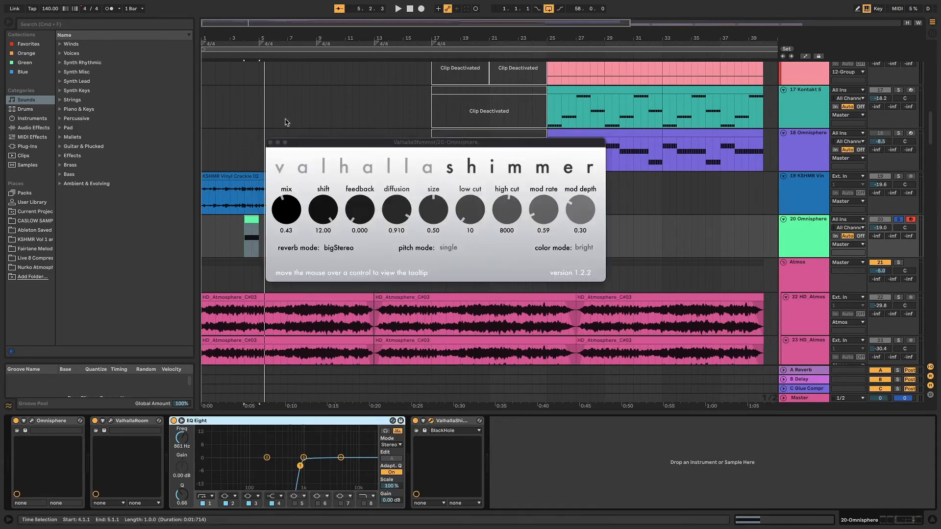
{"action": "left_click", "coordinate": [271, 143]}
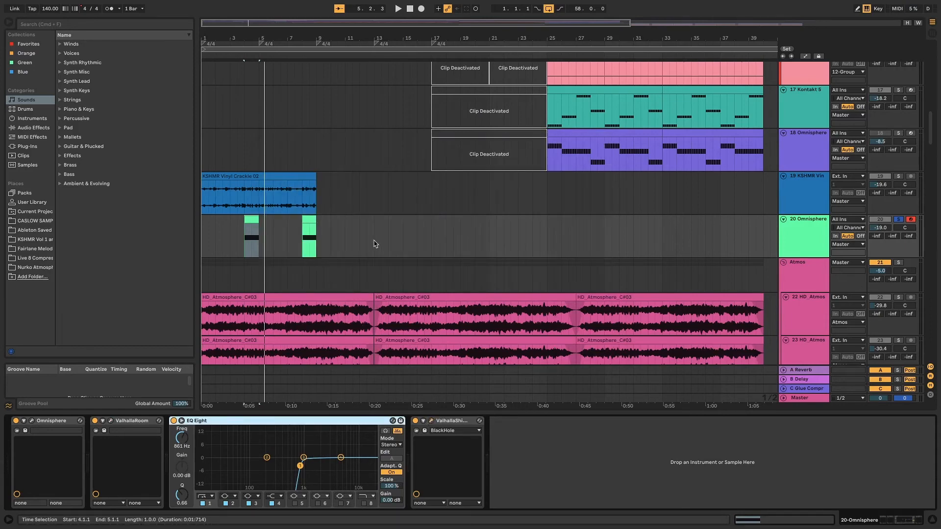
Play track 20's Omnisphere transition soloed and in the full mix, including the whole intro from bar 1
{"action": "scroll", "coordinate": [888, 237], "scroll_direction": "up", "scroll_amount": 1}
{"action": "key", "text": "space"}
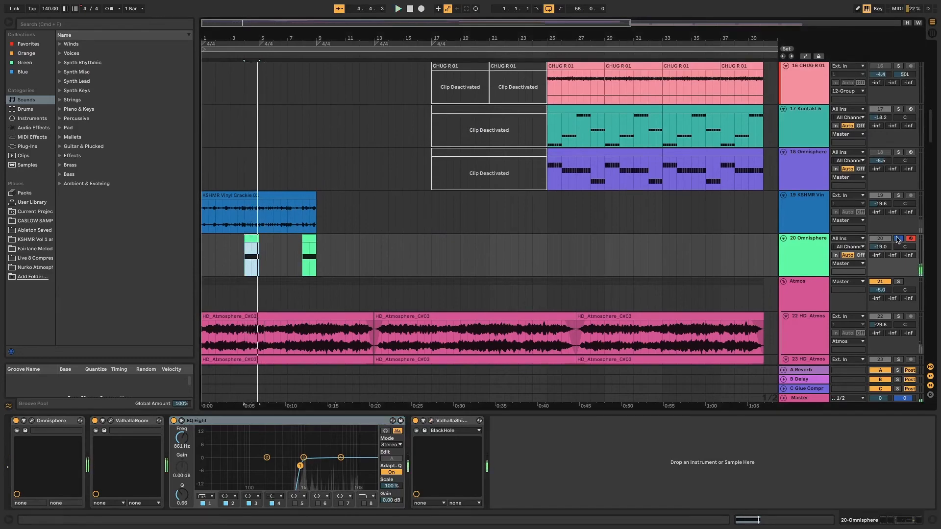
{"action": "scroll", "coordinate": [898, 239], "scroll_direction": "up", "scroll_amount": 15}
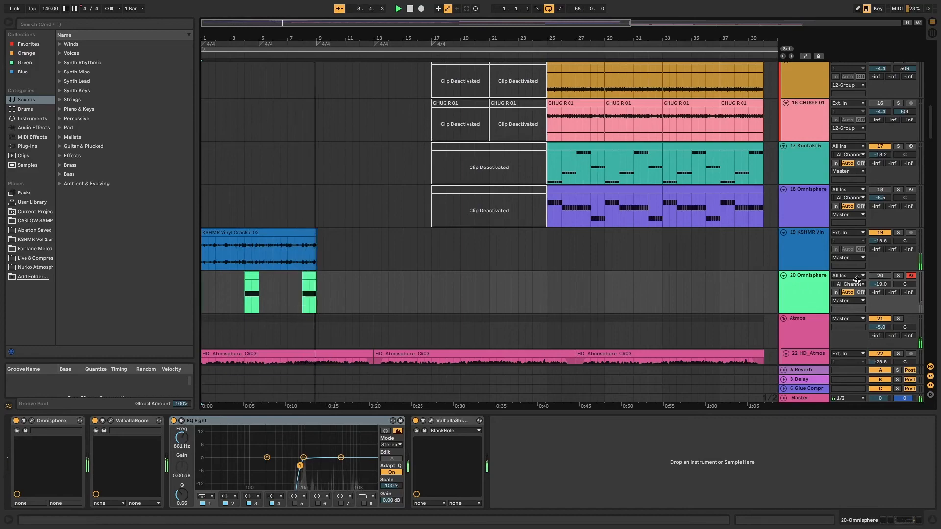
{"action": "scroll", "coordinate": [883, 278], "scroll_direction": "up", "scroll_amount": 15}
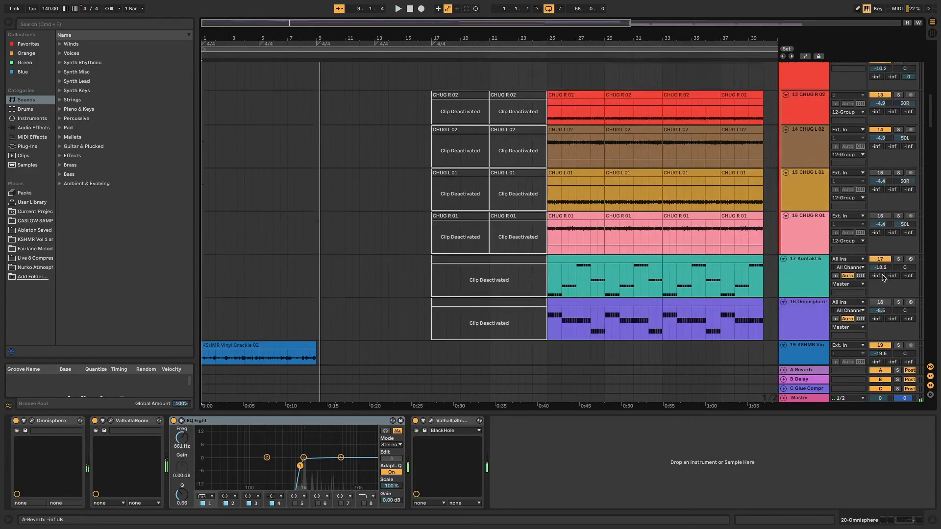
{"action": "scroll", "coordinate": [878, 157], "scroll_direction": "up", "scroll_amount": 2}
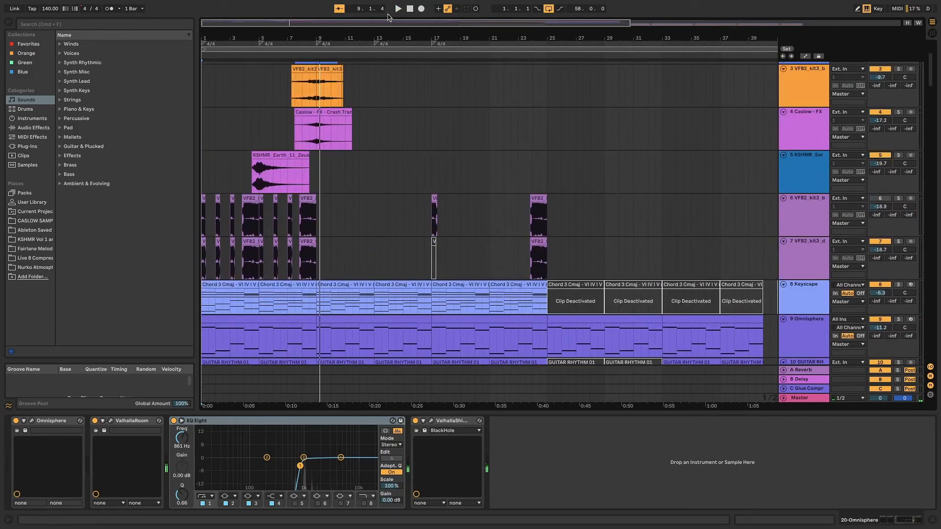
{"action": "key", "text": "space"}
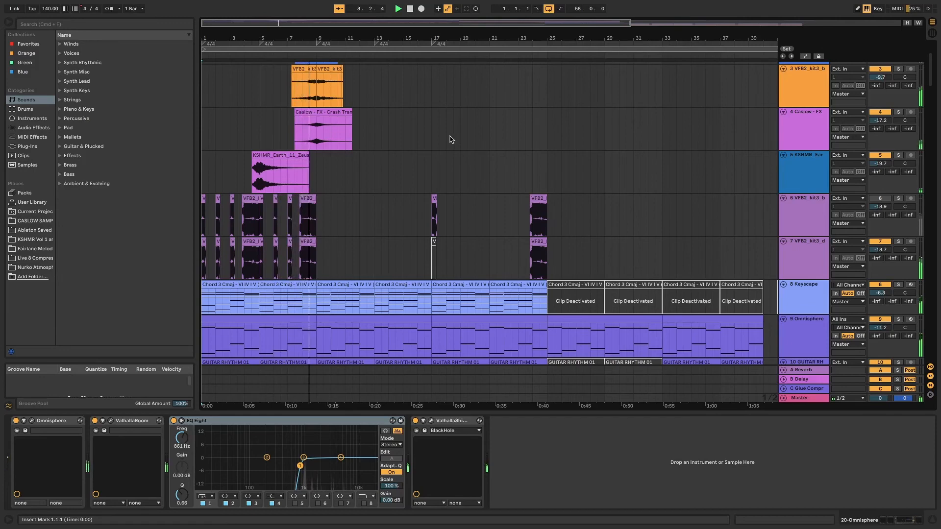
Inspect the ValhallaRoom reverb settings on the KSHMR Earth door-closing track 5
{"action": "scroll", "coordinate": [477, 165], "scroll_direction": "down", "scroll_amount": 1}
{"action": "scroll", "coordinate": [479, 173], "scroll_direction": "down", "scroll_amount": 3}
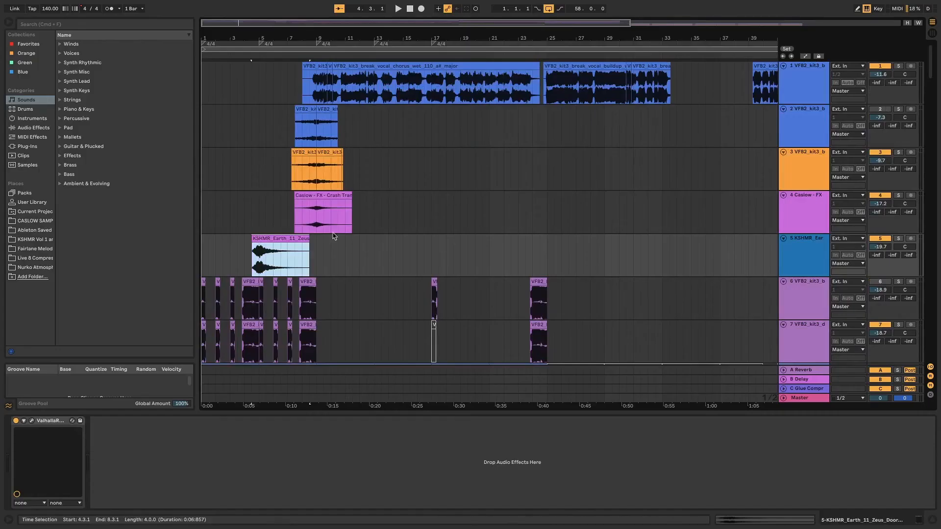
{"action": "left_click", "coordinate": [810, 252]}
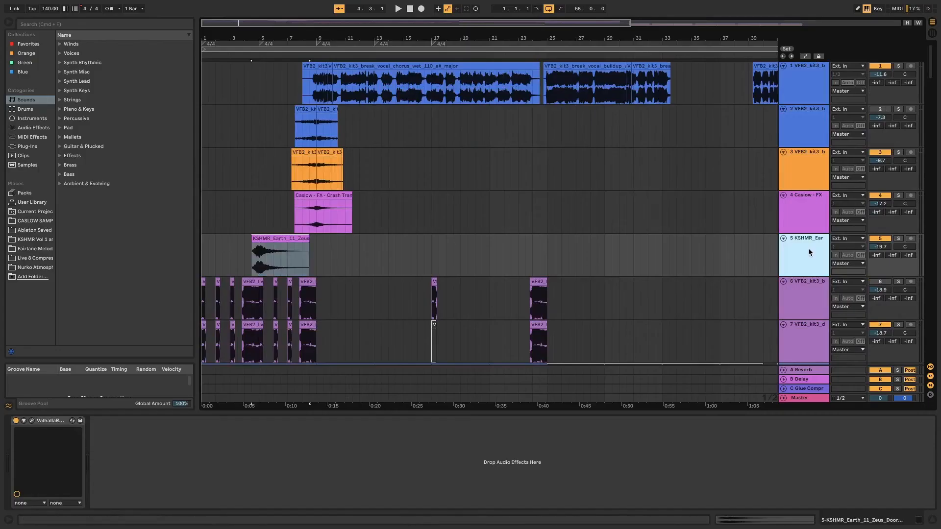
{"action": "left_click", "coordinate": [31, 421]}
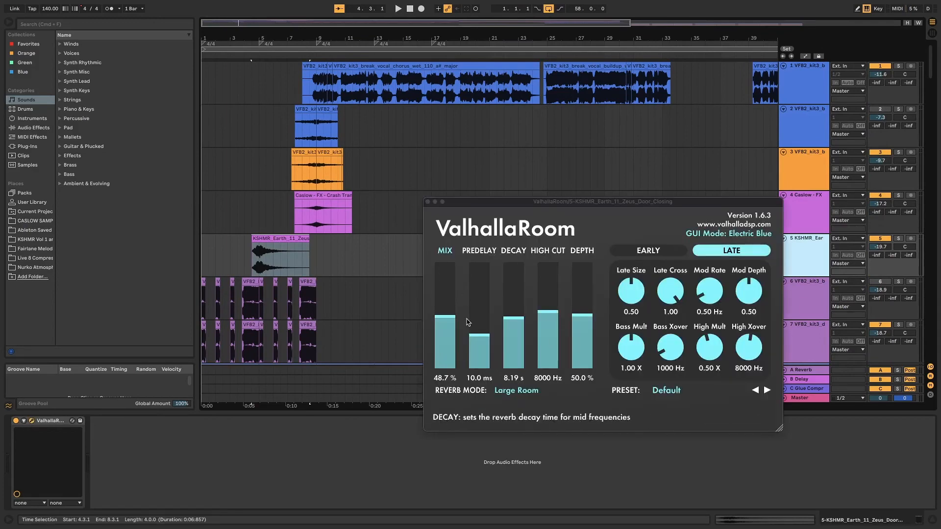
{"action": "left_click", "coordinate": [428, 202]}
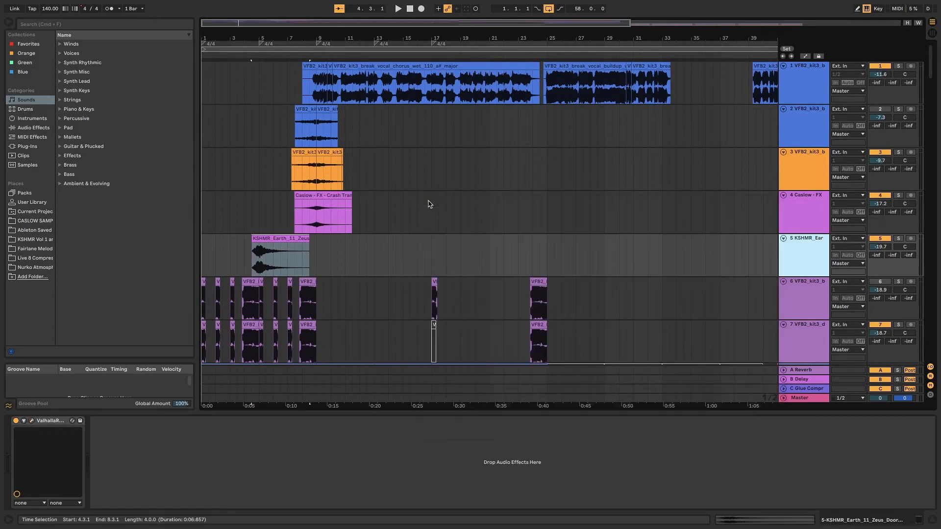
Select the first vocal transition clip on track 3 and play it soloed
{"action": "left_click", "coordinate": [300, 155]}
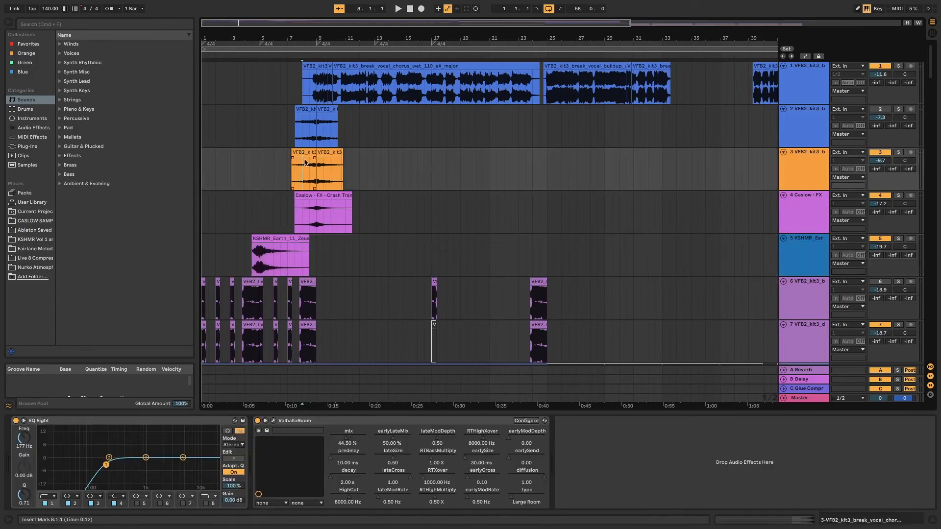
{"action": "left_click", "coordinate": [812, 163]}
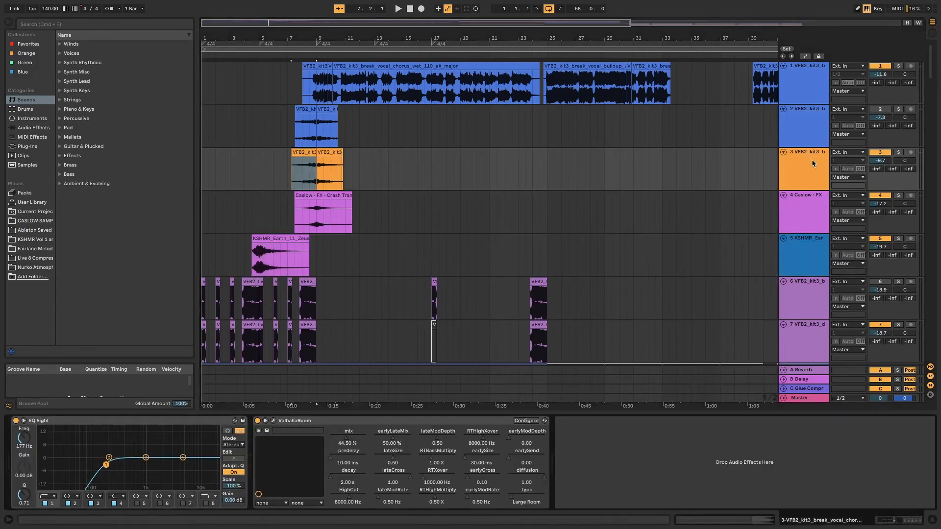
{"action": "left_click", "coordinate": [899, 152]}
{"action": "key", "text": "space"}
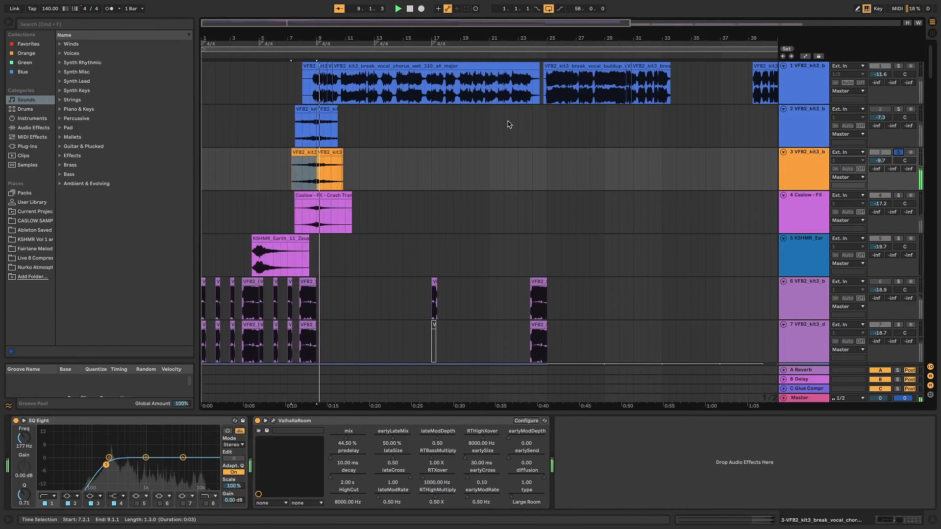
Compare the vocal transition clips on track 3 with passages of the long vocal chorus clip on track 1
{"action": "left_click", "coordinate": [446, 86]}
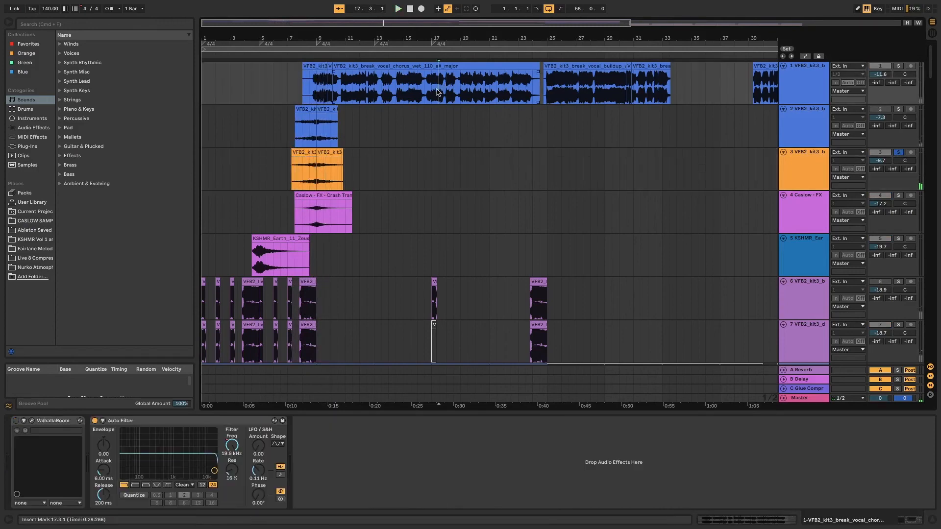
{"action": "left_click", "coordinate": [307, 152]}
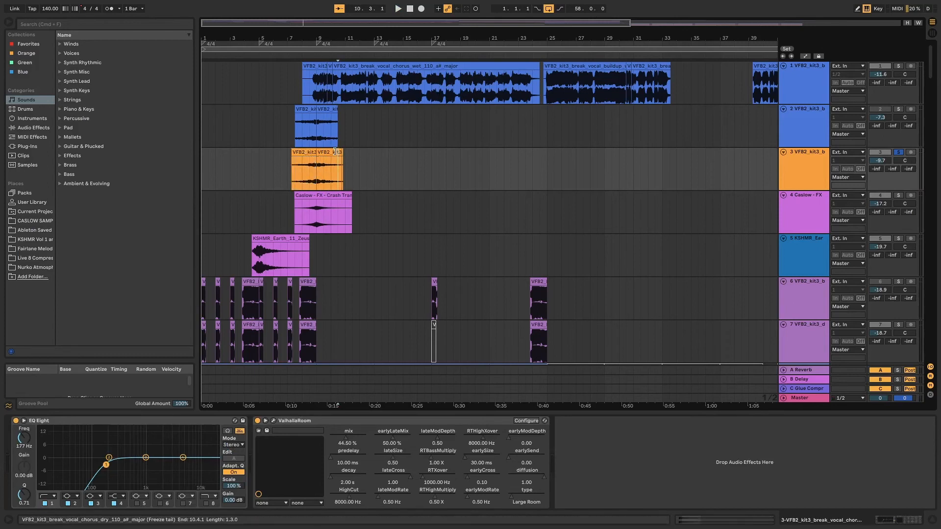
{"action": "left_click", "coordinate": [337, 167]}
{"action": "left_click", "coordinate": [453, 89]}
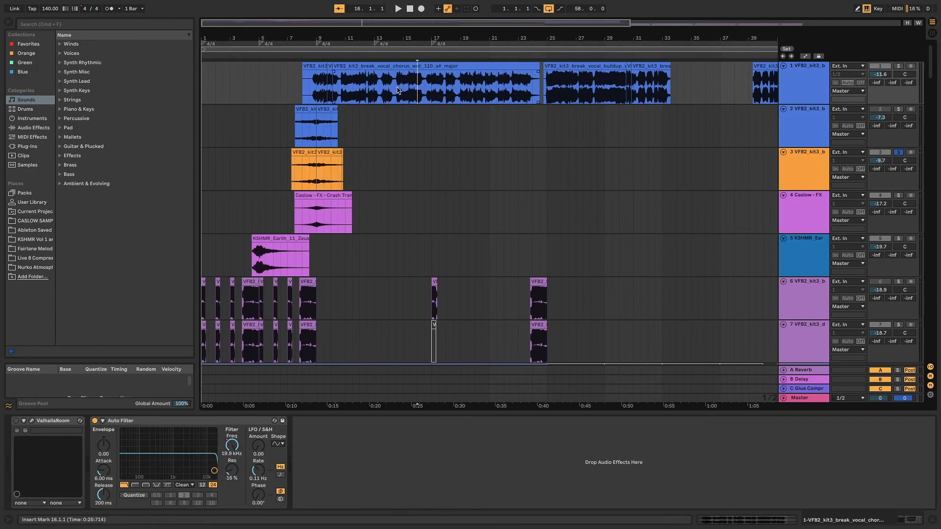
{"action": "left_click_drag", "start_coordinate": [398, 90], "coordinate": [449, 88]}
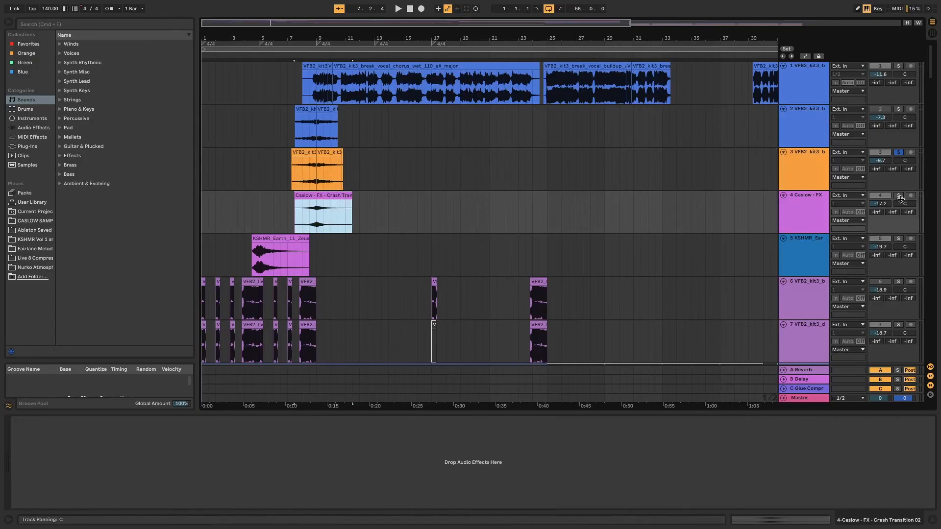
Solo track 4 and play the selected Caslow crash transition clip
{"action": "left_click", "coordinate": [899, 196]}
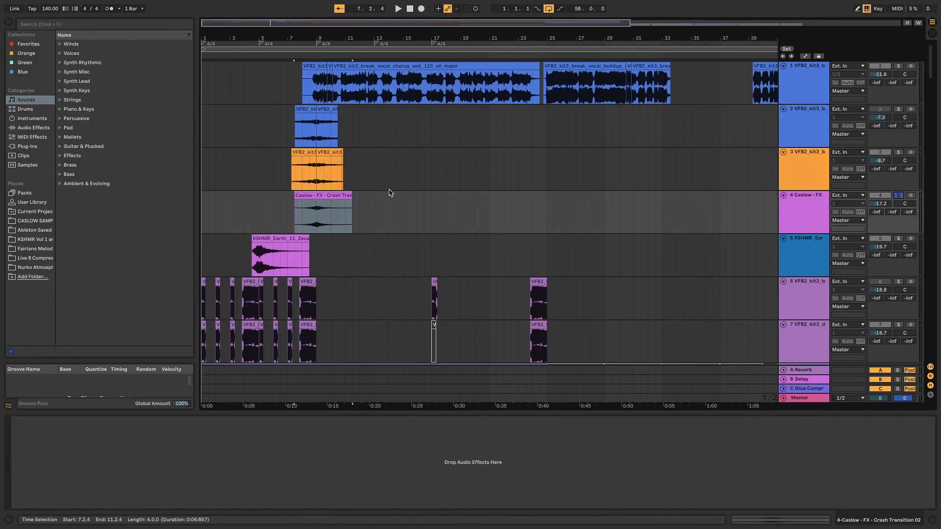
{"action": "scroll", "coordinate": [391, 192], "scroll_direction": "down", "scroll_amount": 2}
{"action": "key", "text": "space"}
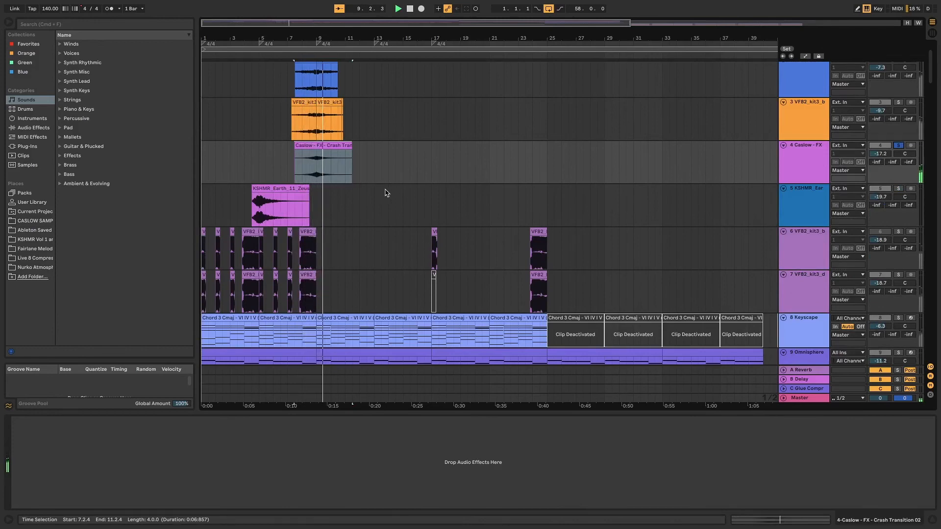
Open the one-bar Omnisphere clip at bar 4 on track 20 in the note editor and examine its sustained note
{"action": "scroll", "coordinate": [384, 196], "scroll_direction": "down", "scroll_amount": 10}
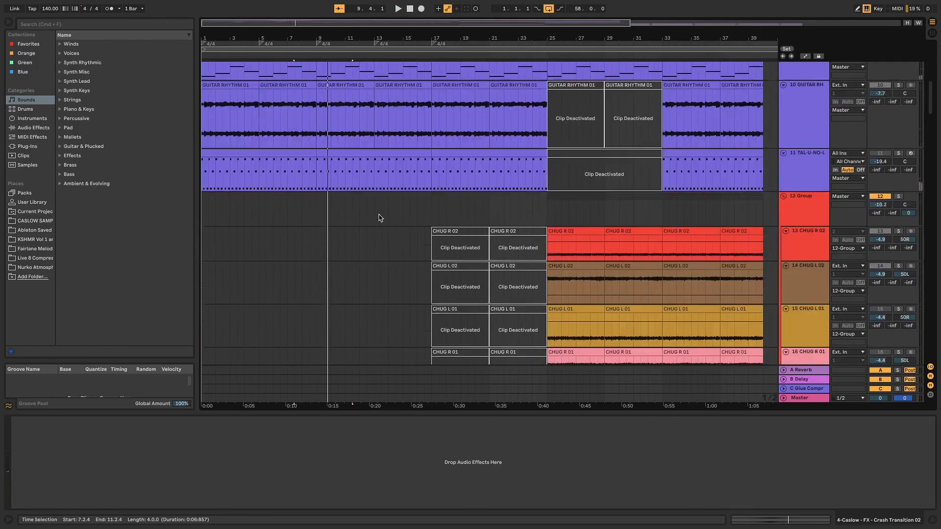
{"action": "scroll", "coordinate": [381, 215], "scroll_direction": "down", "scroll_amount": 10}
{"action": "scroll", "coordinate": [381, 217], "scroll_direction": "up", "scroll_amount": 2}
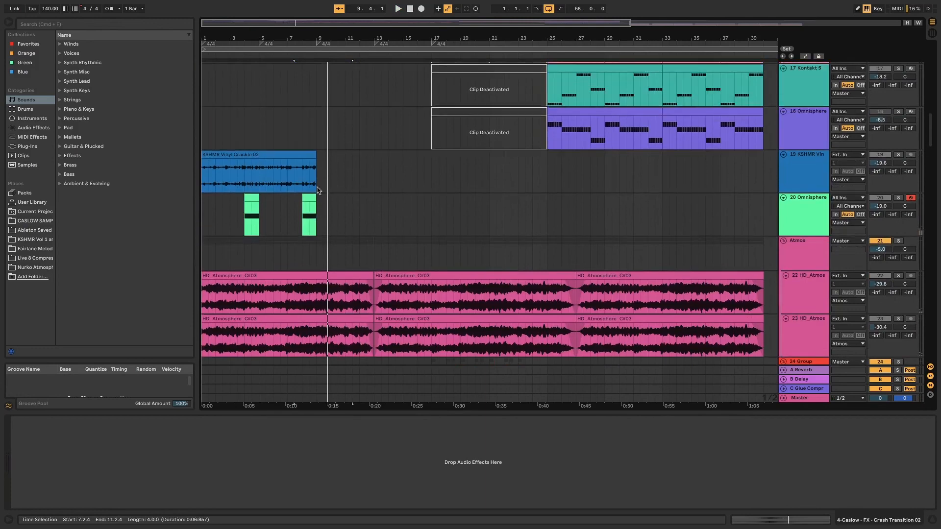
{"action": "left_click", "coordinate": [254, 201]}
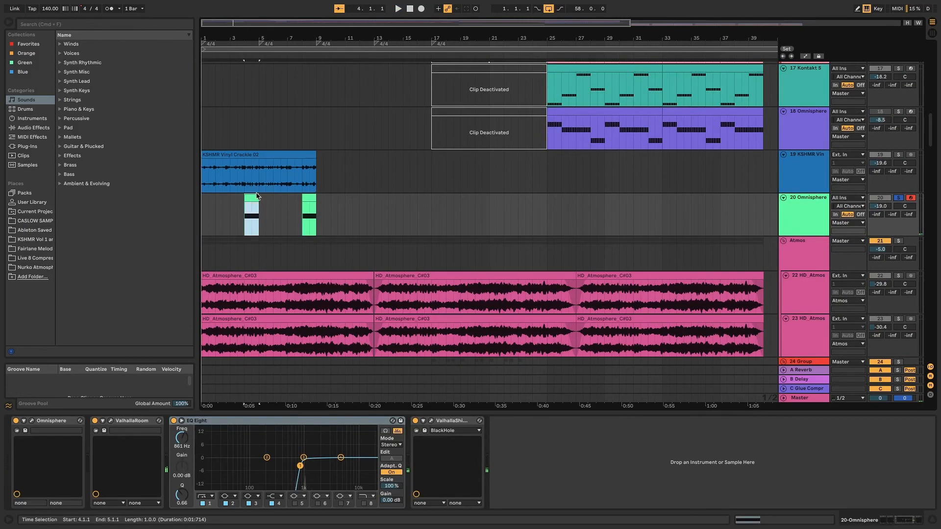
{"action": "double_click", "coordinate": [257, 207]}
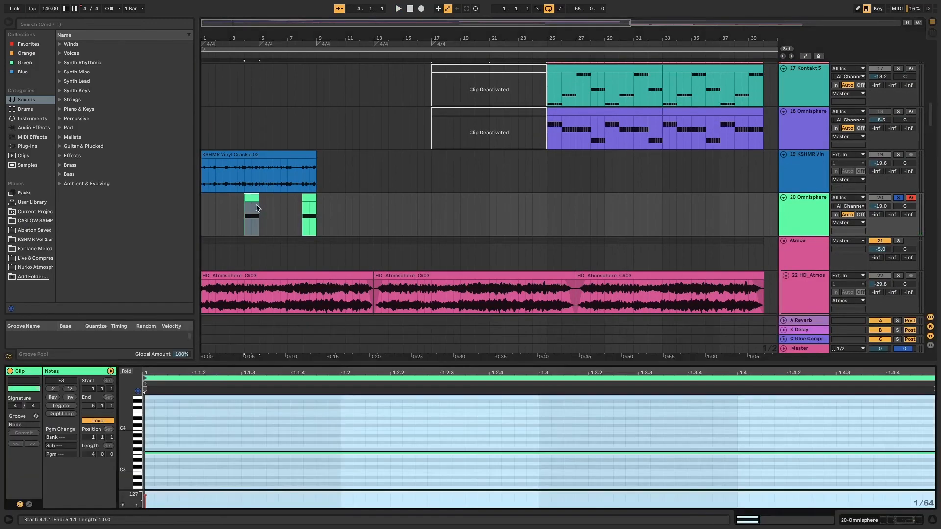
{"action": "left_click", "coordinate": [140, 456]}
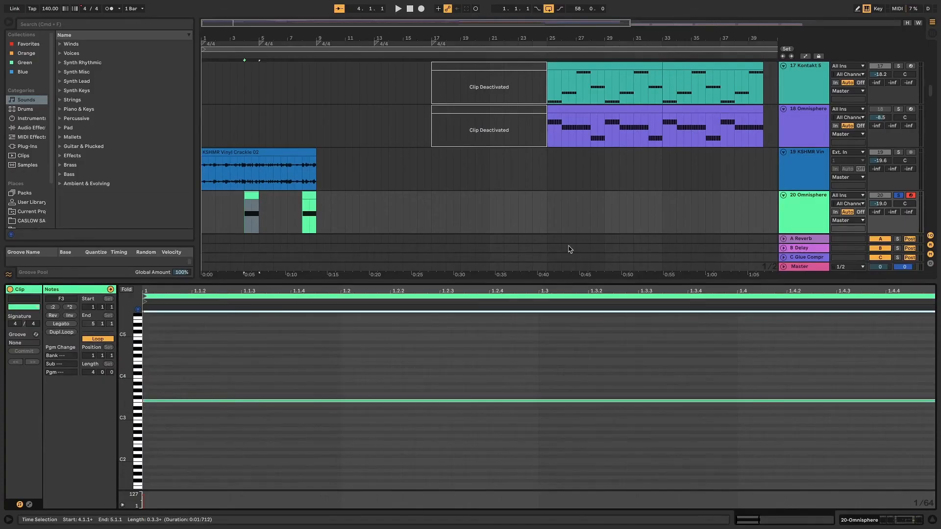
Enlarge the arrangement area, select the first HD_Atmosphere clip on track 22, and play the soloed Atmos group
{"action": "scroll", "coordinate": [678, 209], "scroll_direction": "down", "scroll_amount": 3}
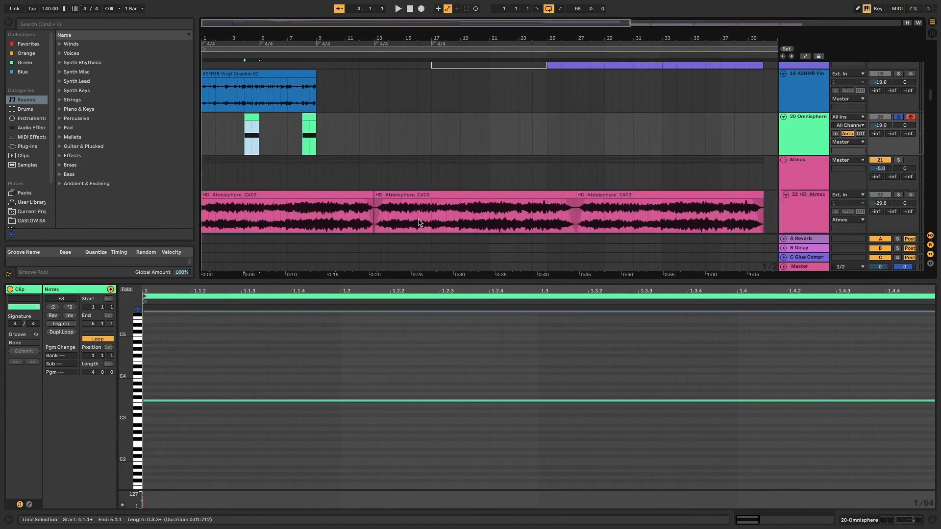
{"action": "scroll", "coordinate": [419, 221], "scroll_direction": "down", "scroll_amount": 1}
{"action": "scroll", "coordinate": [417, 214], "scroll_direction": "down", "scroll_amount": 1}
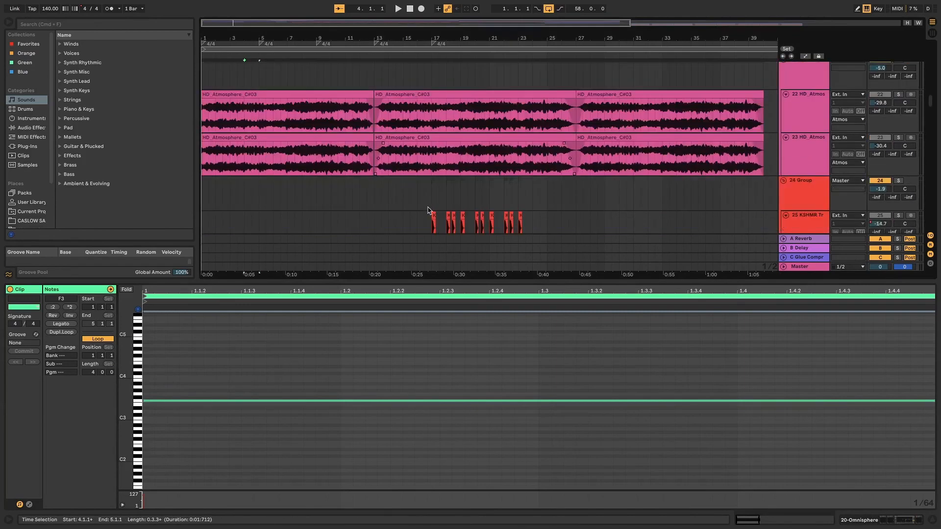
{"action": "left_click_drag", "start_coordinate": [617, 283], "coordinate": [614, 396]}
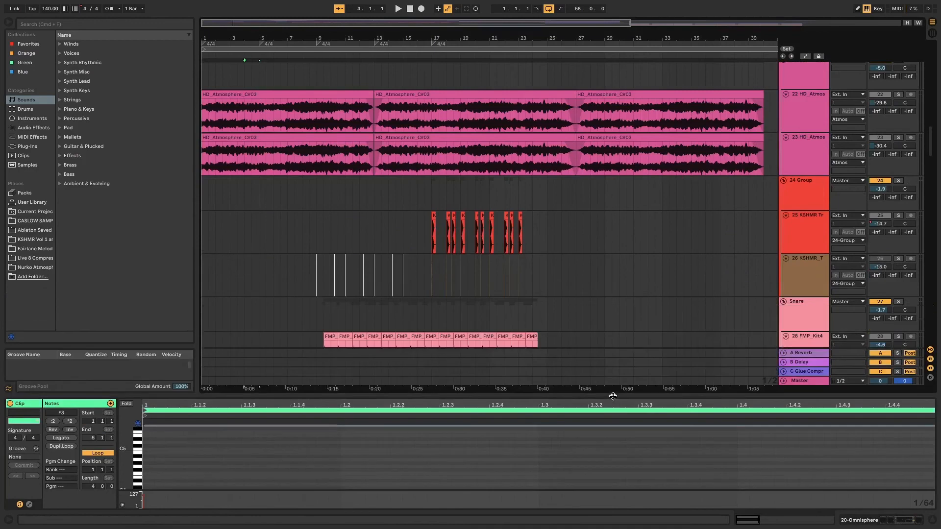
{"action": "scroll", "coordinate": [441, 255], "scroll_direction": "up", "scroll_amount": 2}
{"action": "left_click", "coordinate": [290, 183]}
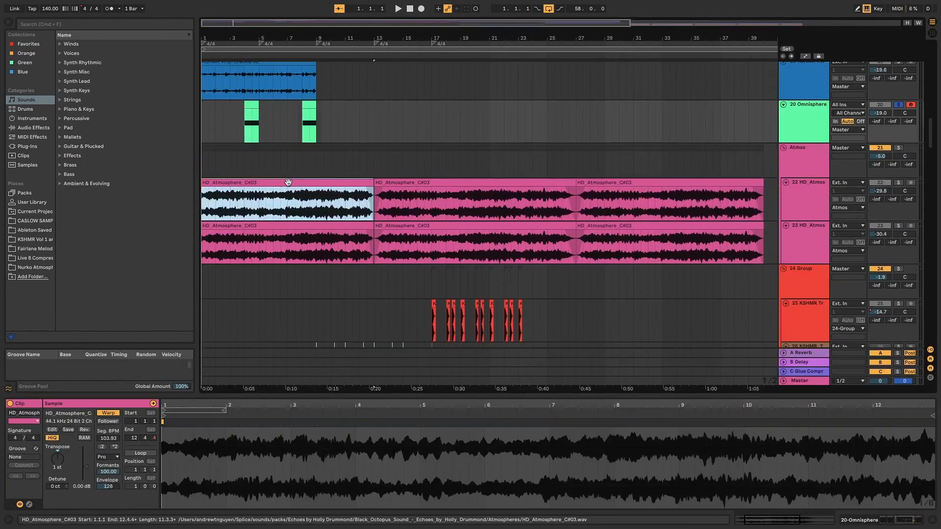
{"action": "left_click", "coordinate": [900, 148]}
{"action": "key", "text": "space"}
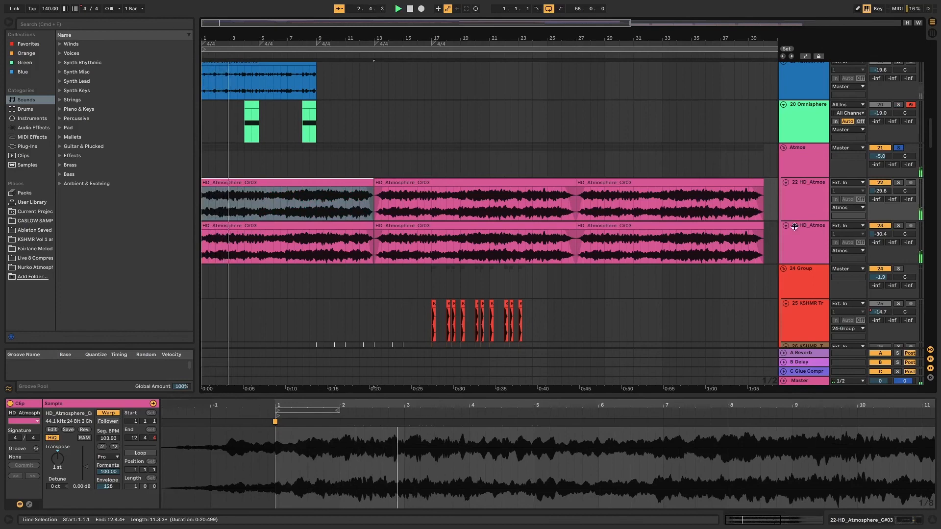
Examine the effect chains on HD_Atmosphere tracks 22 and 23, including the EQ Eight and Valhalla Shimmer BlackHole preset
{"action": "left_click", "coordinate": [826, 205]}
{"action": "left_click", "coordinate": [820, 248]}
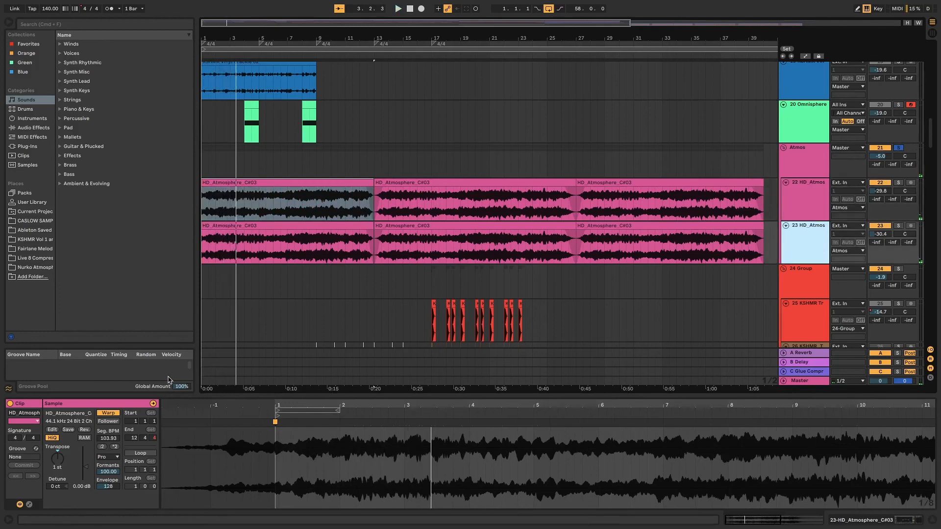
{"action": "left_click", "coordinate": [789, 205]}
{"action": "left_click", "coordinate": [799, 250]}
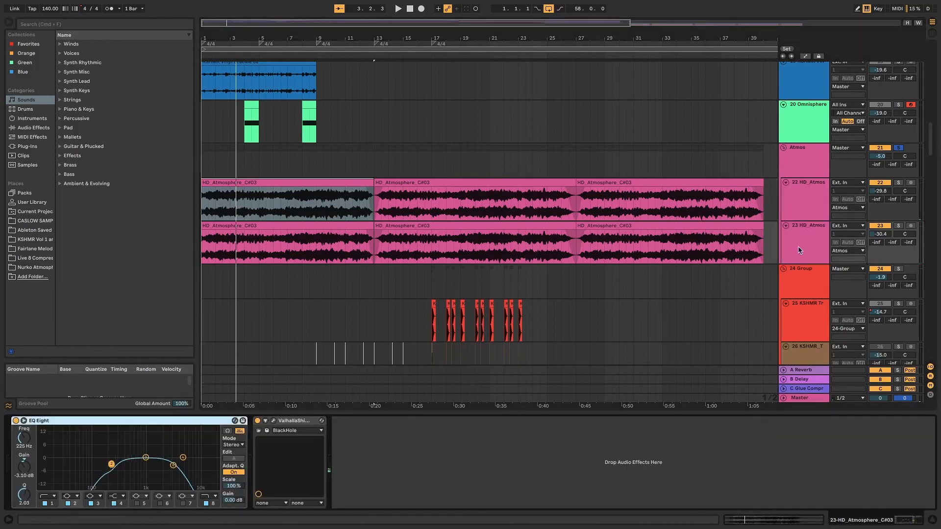
Select the first HD_Atmosphere clip on track 23 and play it with its track soloed
{"action": "left_click", "coordinate": [235, 240]}
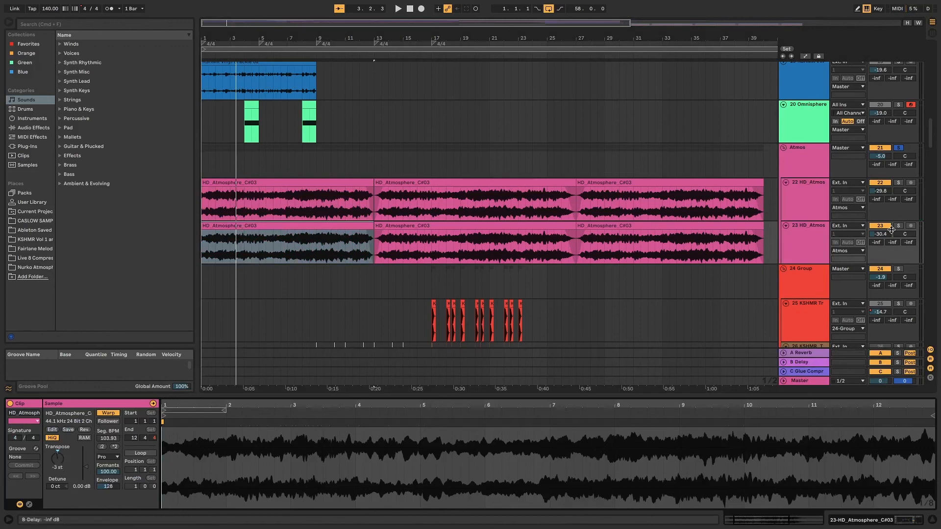
{"action": "left_click", "coordinate": [898, 226]}
{"action": "key", "text": "space"}
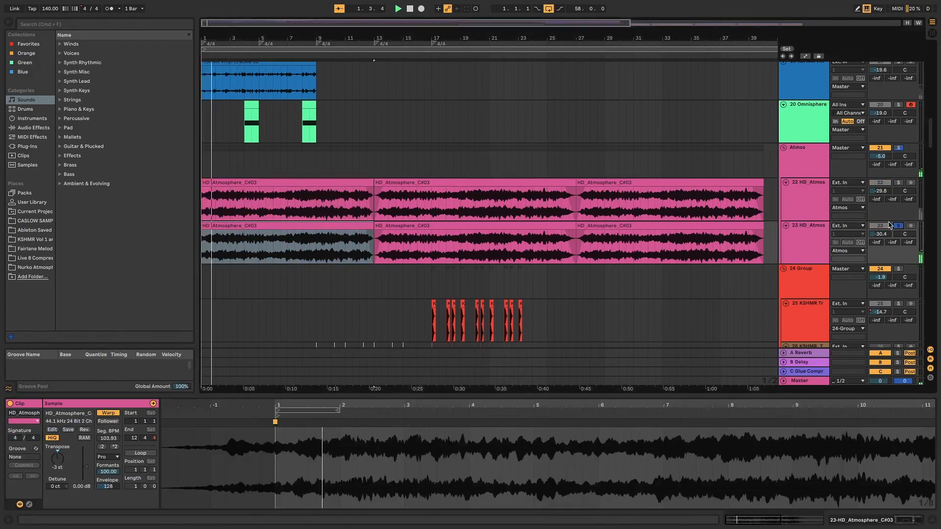
Solo track 22 instead, select its first HD_Atmosphere clip, and play it to compare the pitch
{"action": "left_click", "coordinate": [899, 183]}
{"action": "left_click", "coordinate": [274, 204]}
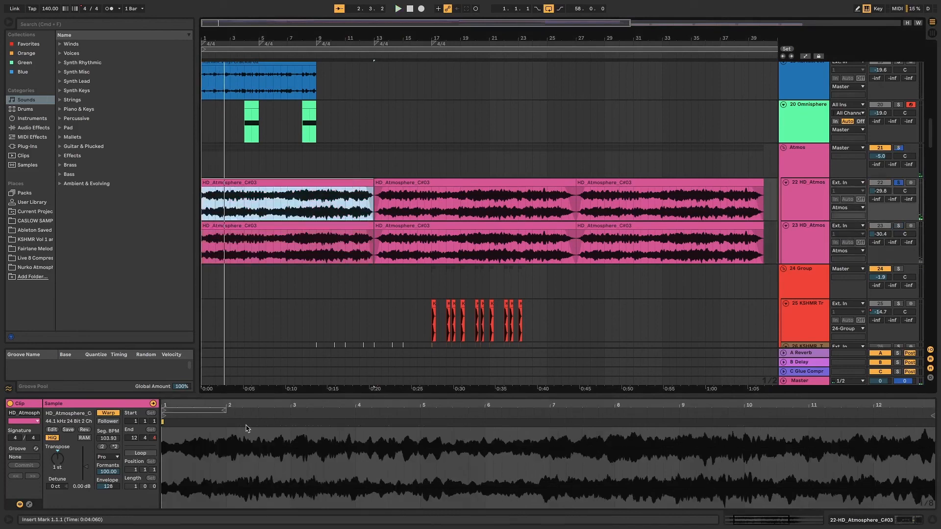
{"action": "key", "text": "space"}
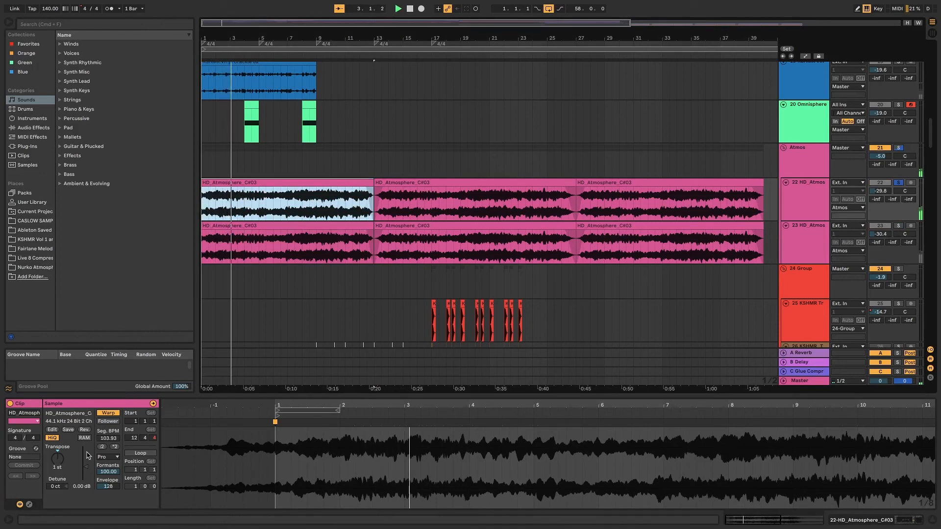
{"action": "left_click", "coordinate": [899, 182]}
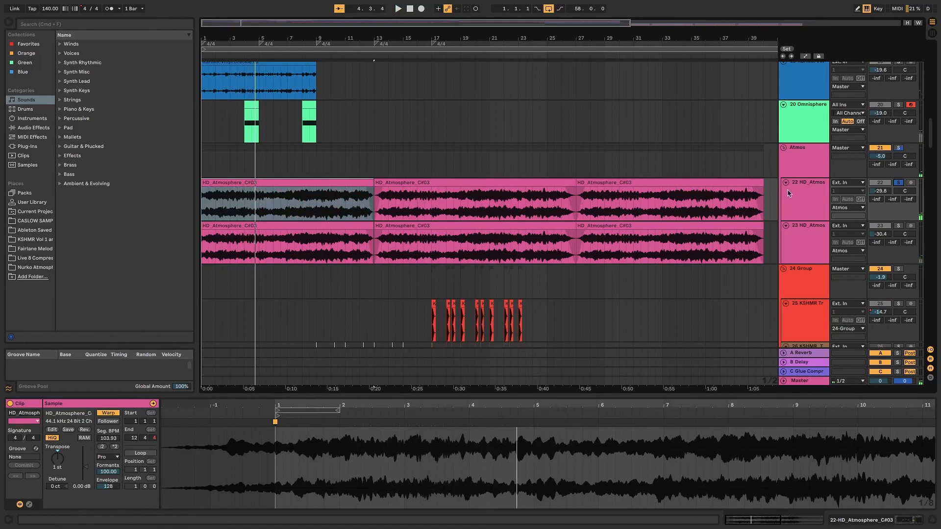
Try transposing the first track 22 atmosphere clip to 4 st and play it together with track 23
{"action": "left_click", "coordinate": [791, 194]}
{"action": "left_click", "coordinate": [59, 464]}
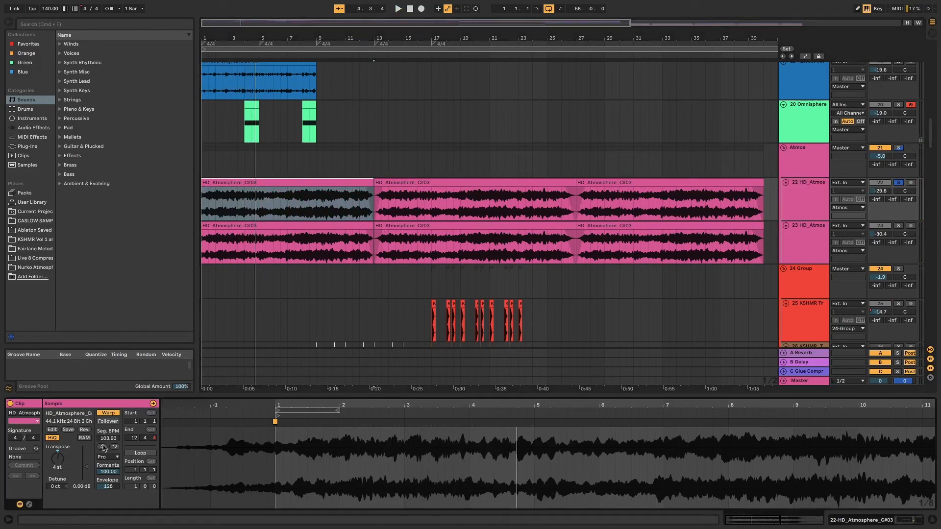
{"action": "left_click", "coordinate": [899, 226]}
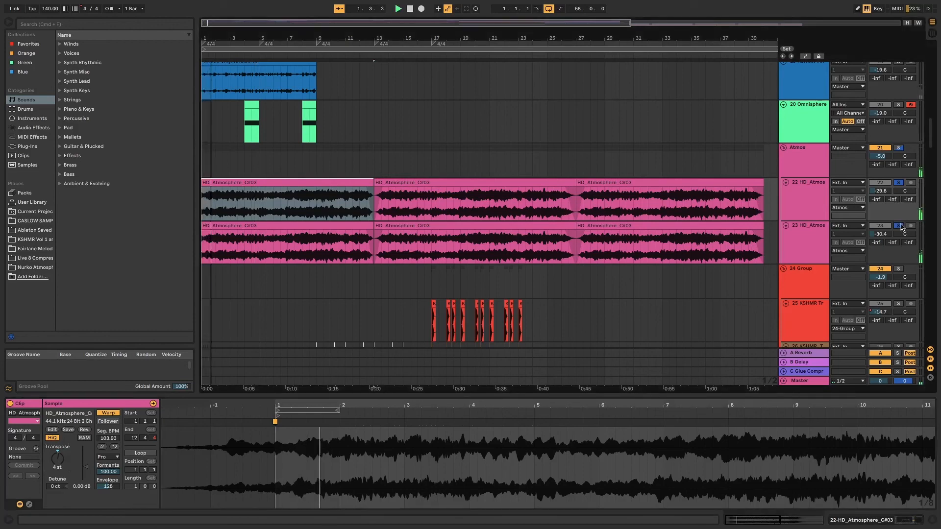
Try a -2 st transposition on the first track 22 atmosphere clip, then restore it to 1 st and clear the solos
{"action": "left_click", "coordinate": [896, 183]}
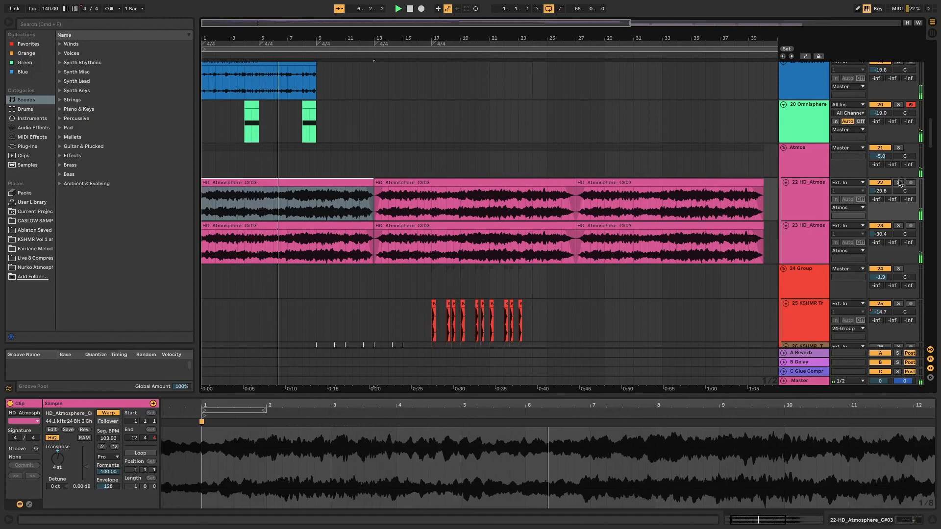
{"action": "left_click", "coordinate": [899, 183]}
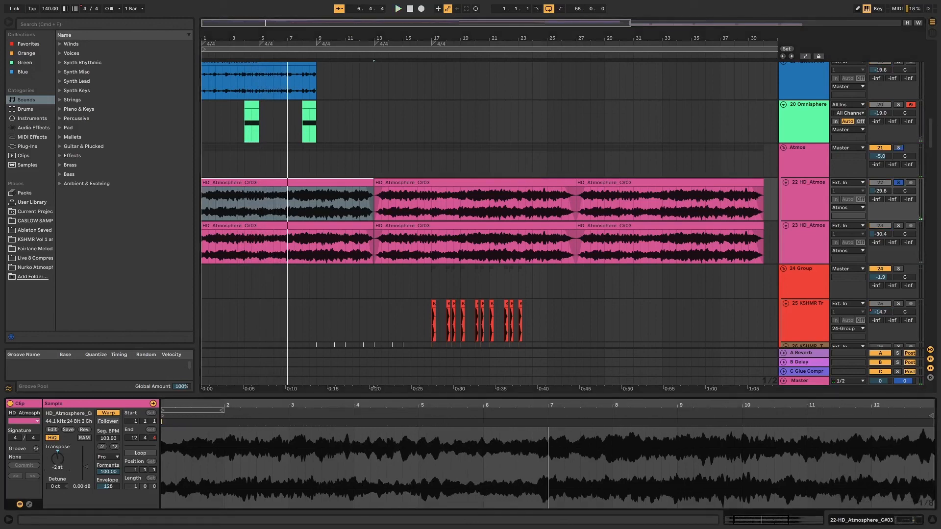
{"action": "left_click", "coordinate": [899, 183]}
{"action": "key", "text": "space"}
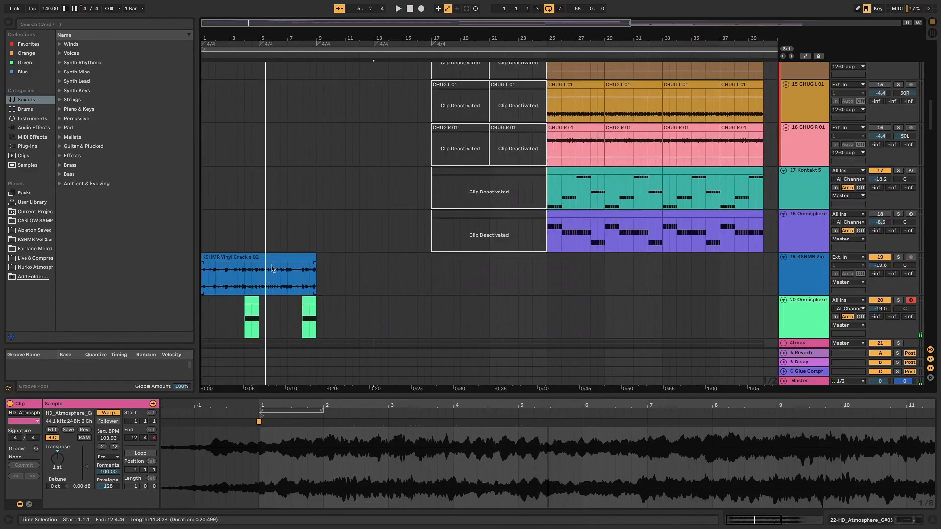
Select the KSHMR Vinyl Crackle 02 clip on track 19, play it soloed, and release the solo
{"action": "left_click", "coordinate": [273, 259]}
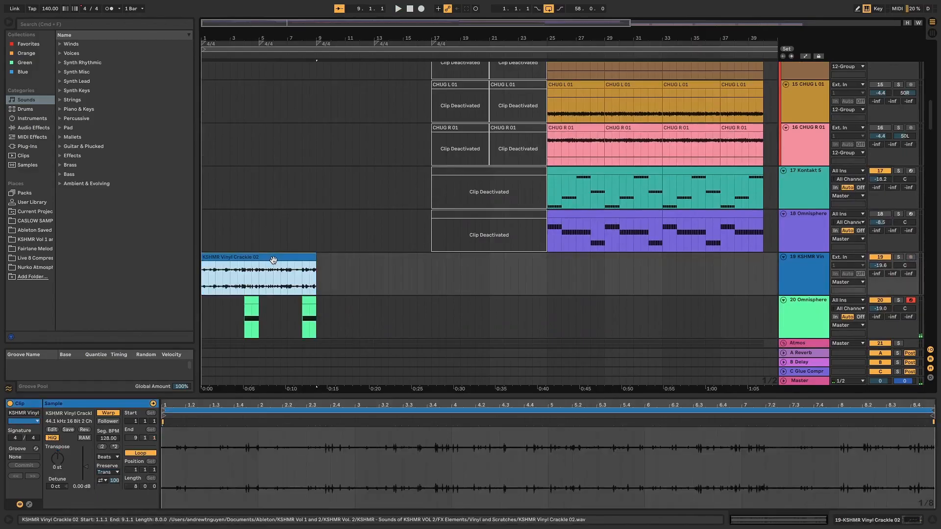
{"action": "left_click", "coordinate": [899, 258]}
{"action": "key", "text": "space"}
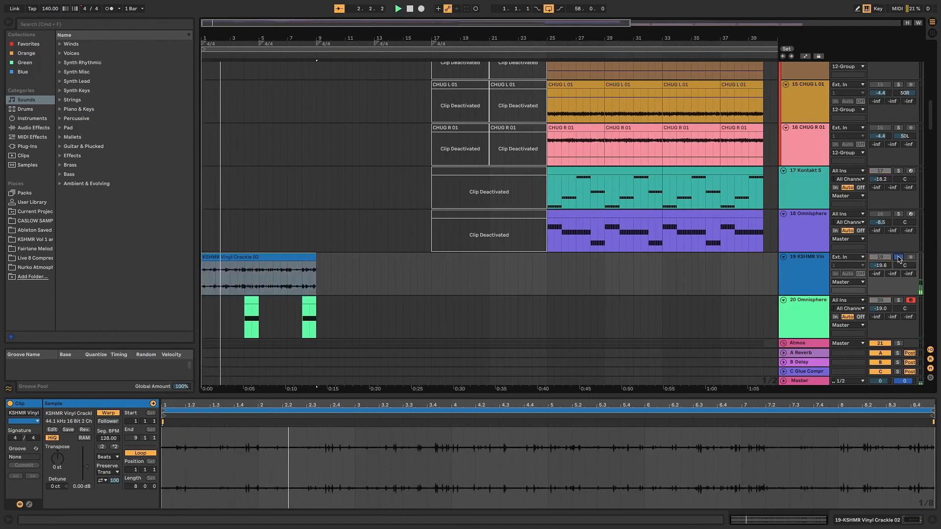
{"action": "left_click", "coordinate": [899, 258]}
{"action": "scroll", "coordinate": [374, 237], "scroll_direction": "up", "scroll_amount": 1}
{"action": "scroll", "coordinate": [374, 238], "scroll_direction": "up", "scroll_amount": 15}
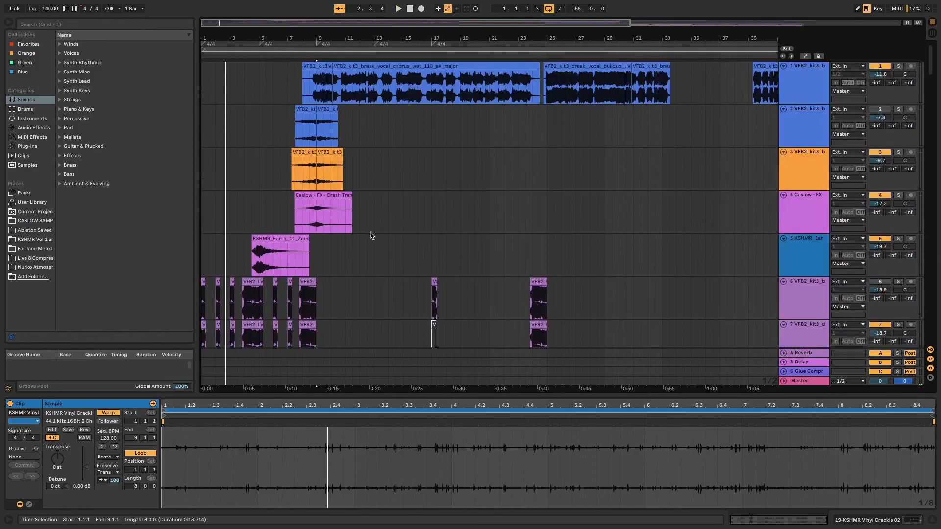
{"action": "scroll", "coordinate": [371, 237], "scroll_direction": "down", "scroll_amount": 3}
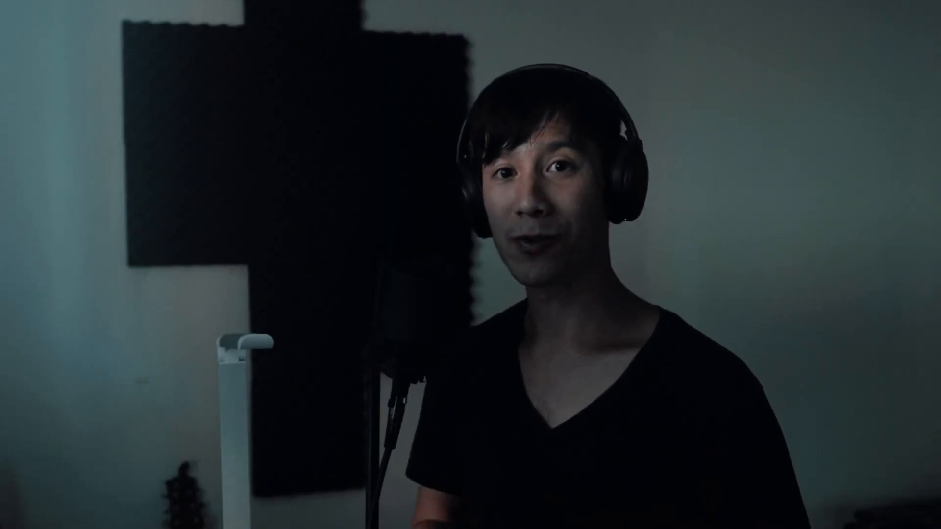